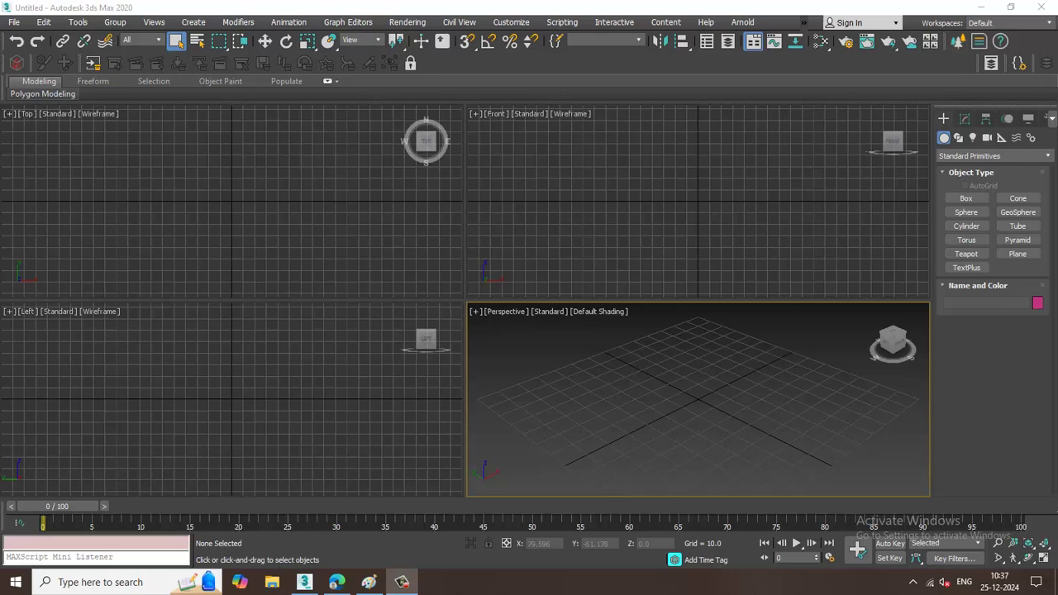
{"action": "left_click", "coordinate": [400, 585]}
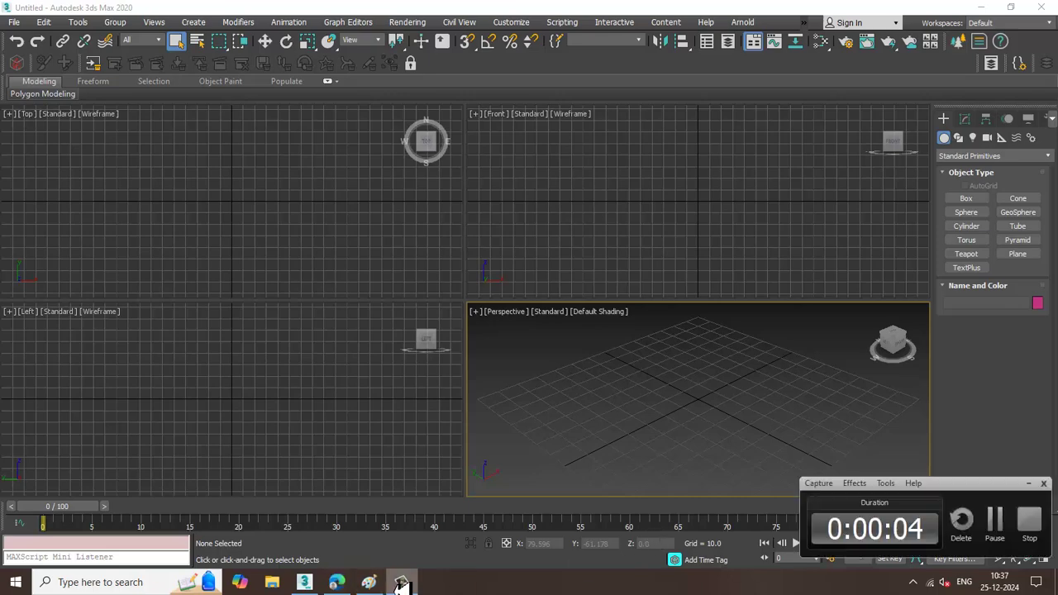
{"action": "left_click", "coordinate": [401, 585]}
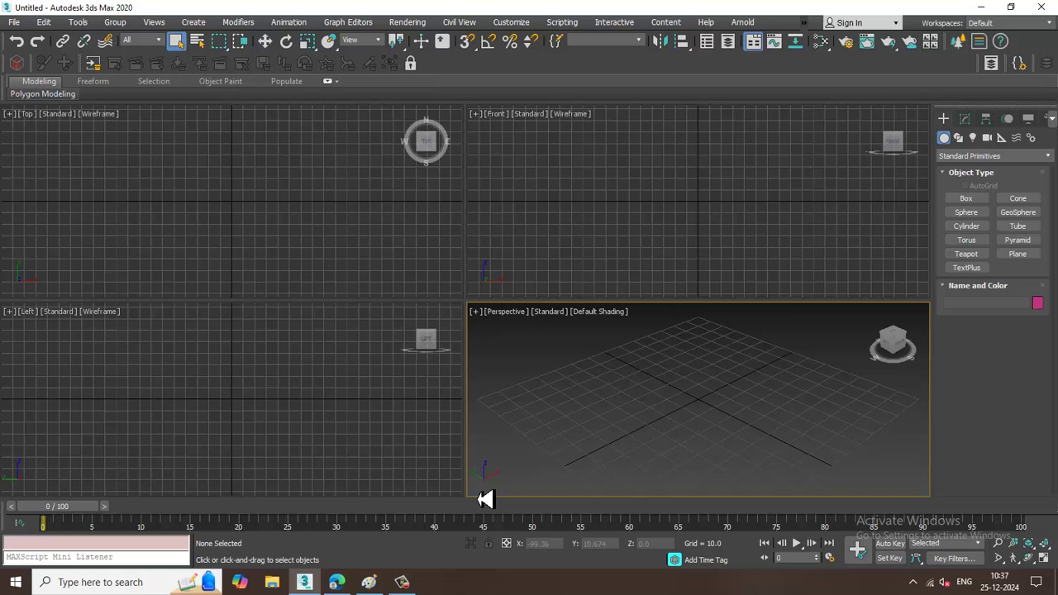
Step: View the reference image exhibition-stall-design-blog.jpg from the Dec 2024 folder on Local Disk (D:)
{"action": "left_click", "coordinate": [16, 24]}
{"action": "left_click", "coordinate": [74, 120]}
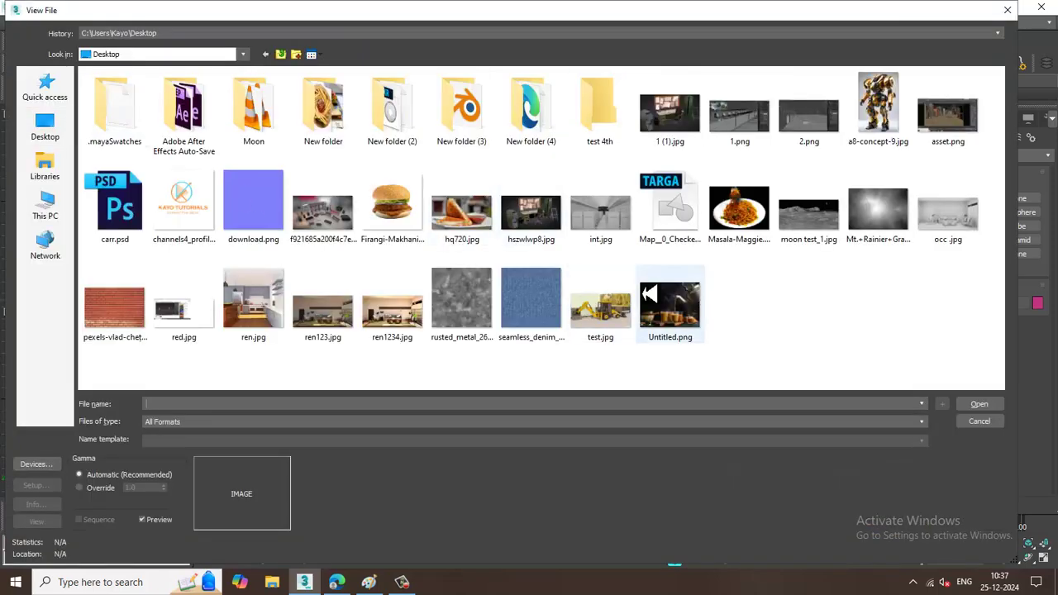
{"action": "left_click", "coordinate": [45, 206]}
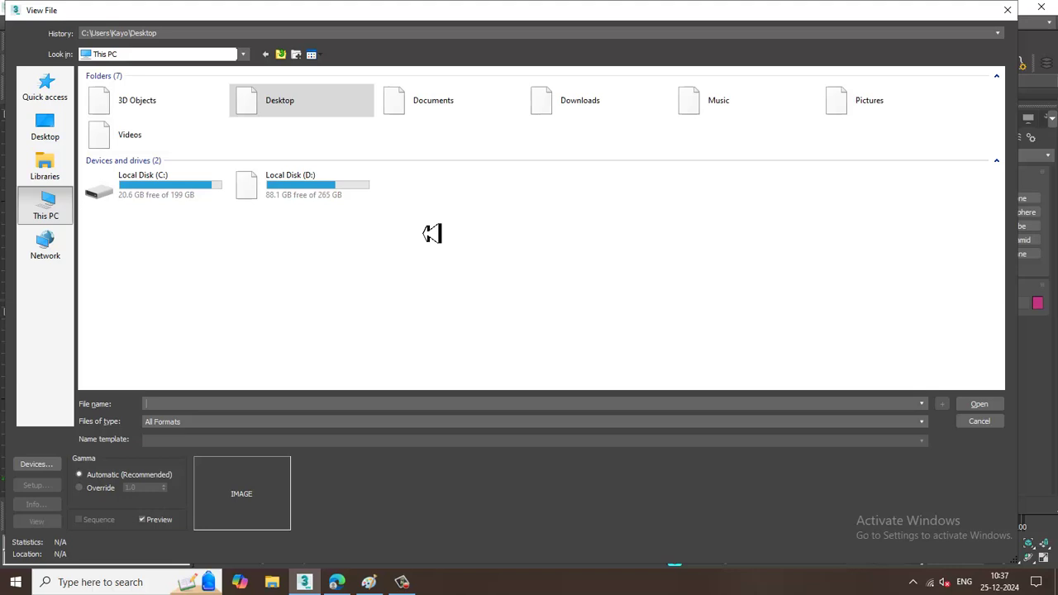
{"action": "double_click", "coordinate": [323, 194]}
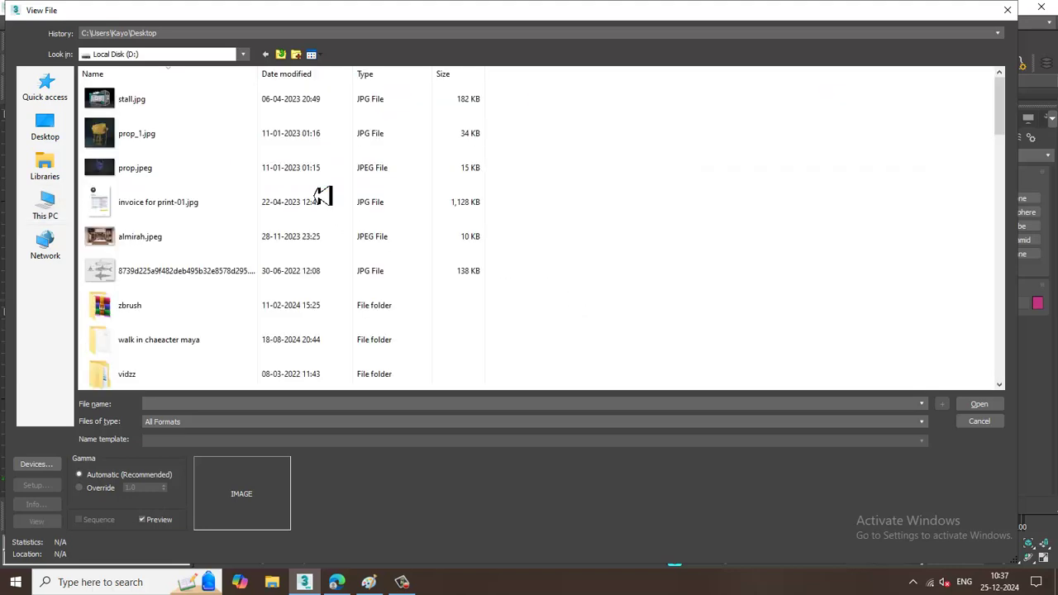
{"action": "left_click", "coordinate": [165, 248]}
{"action": "scroll", "coordinate": [165, 250], "scroll_direction": "down", "scroll_amount": 10}
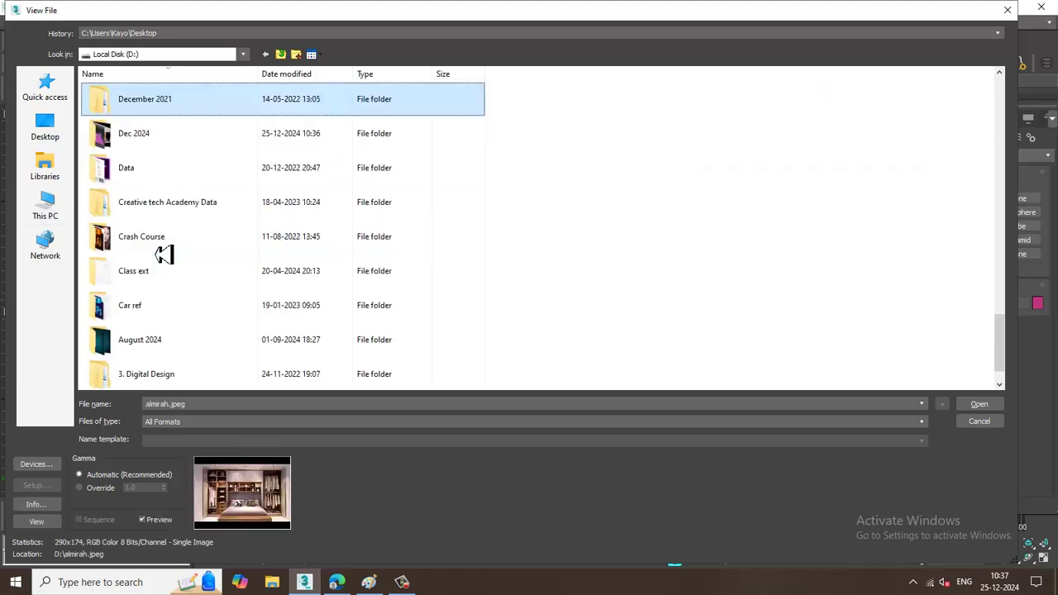
{"action": "left_click", "coordinate": [174, 142]}
{"action": "double_click", "coordinate": [173, 142]}
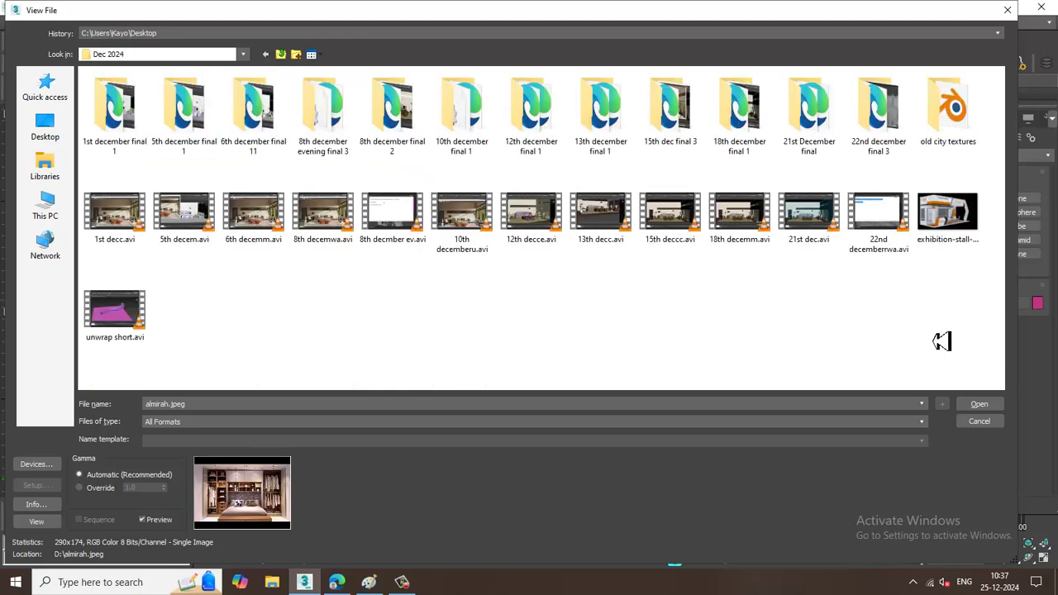
{"action": "double_click", "coordinate": [947, 231]}
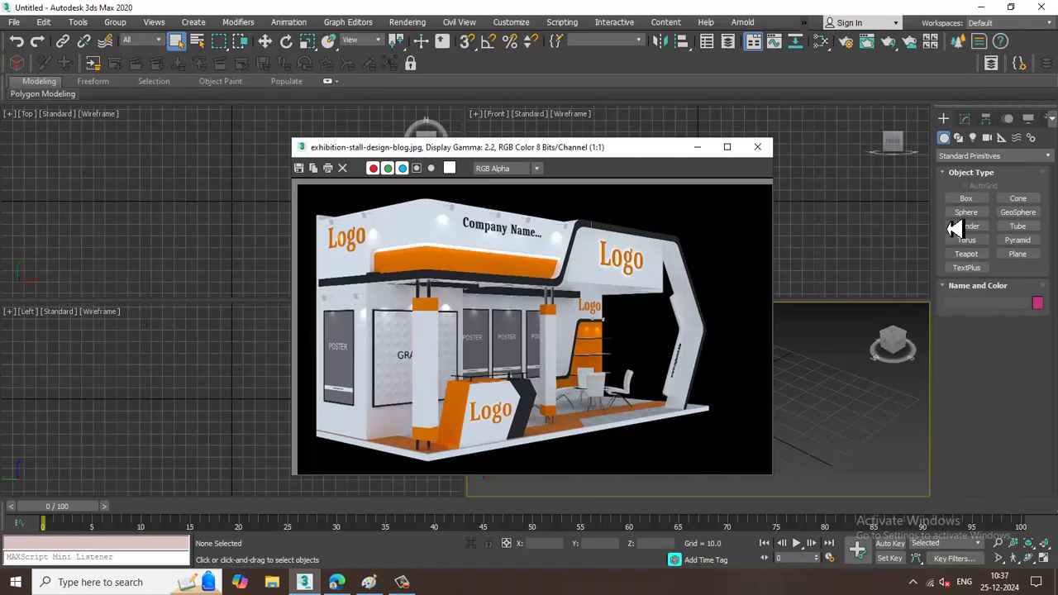
Step: Move and shrink the reference image window so it leaves room for modelling in a maximized perspective view
{"action": "left_click_drag", "start_coordinate": [523, 161], "coordinate": [221, 38]}
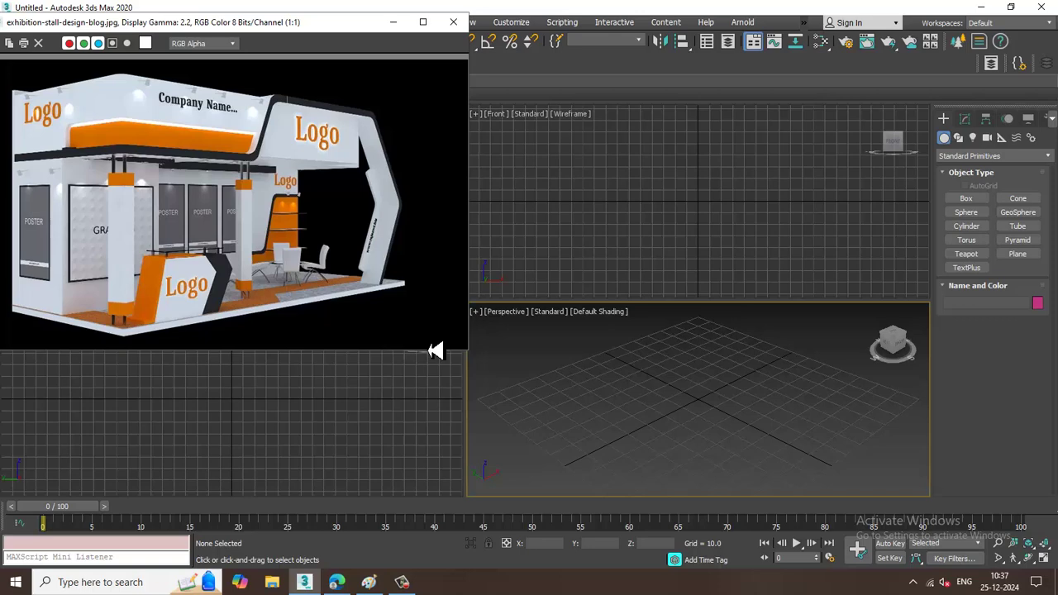
{"action": "key", "text": "alt+w"}
{"action": "middle_click_drag", "start_coordinate": [689, 378], "coordinate": [560, 350], "text": "alt"}
{"action": "left_click_drag", "start_coordinate": [465, 355], "coordinate": [400, 330]}
Step: Create a floor plane about 231 long and 287 wide around the grid centre
{"action": "left_click", "coordinate": [1017, 253]}
{"action": "left_click_drag", "start_coordinate": [663, 165], "coordinate": [600, 417]}
{"action": "right_click", "coordinate": [633, 307]}
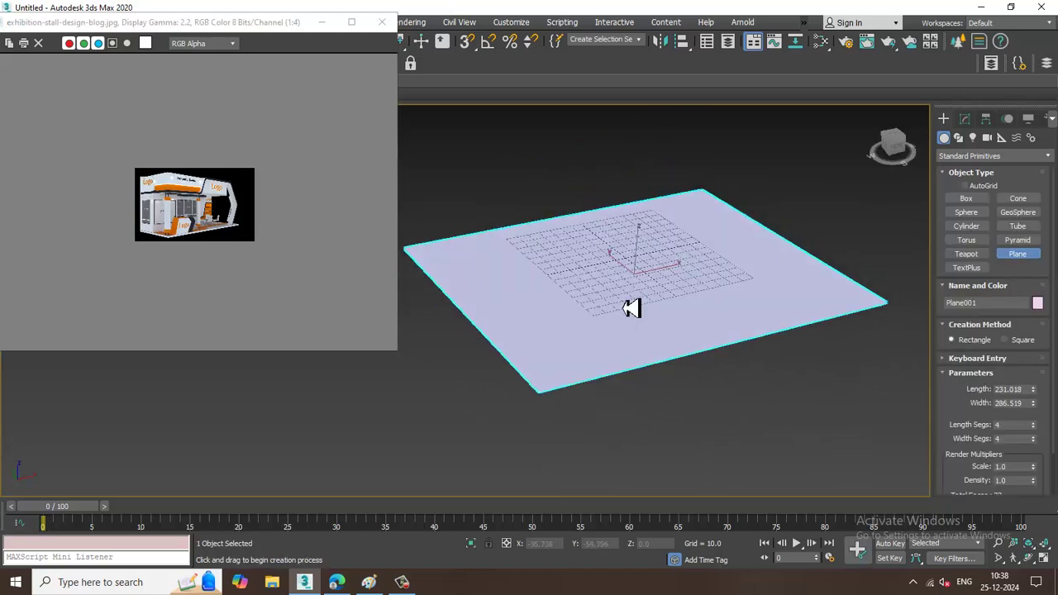
Step: Enlarge and centre the stall picture in the reference image window, keeping the floor plane in view beside it
{"action": "scroll", "coordinate": [188, 206], "scroll_direction": "up", "scroll_amount": 2}
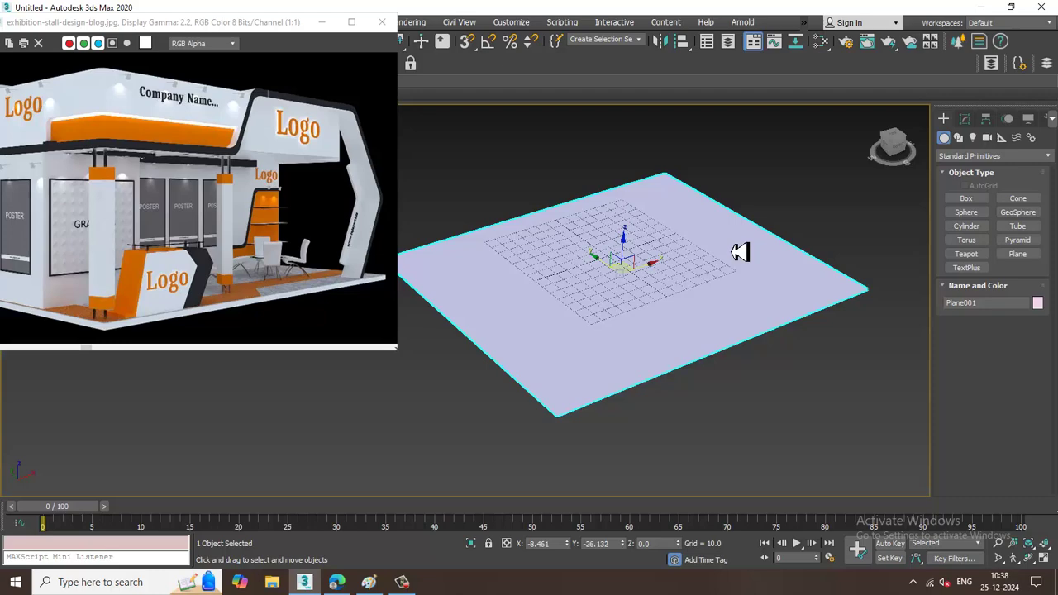
{"action": "middle_click_drag", "start_coordinate": [724, 255], "coordinate": [740, 271], "text": "alt"}
{"action": "middle_click_drag", "start_coordinate": [142, 175], "coordinate": [241, 201]}
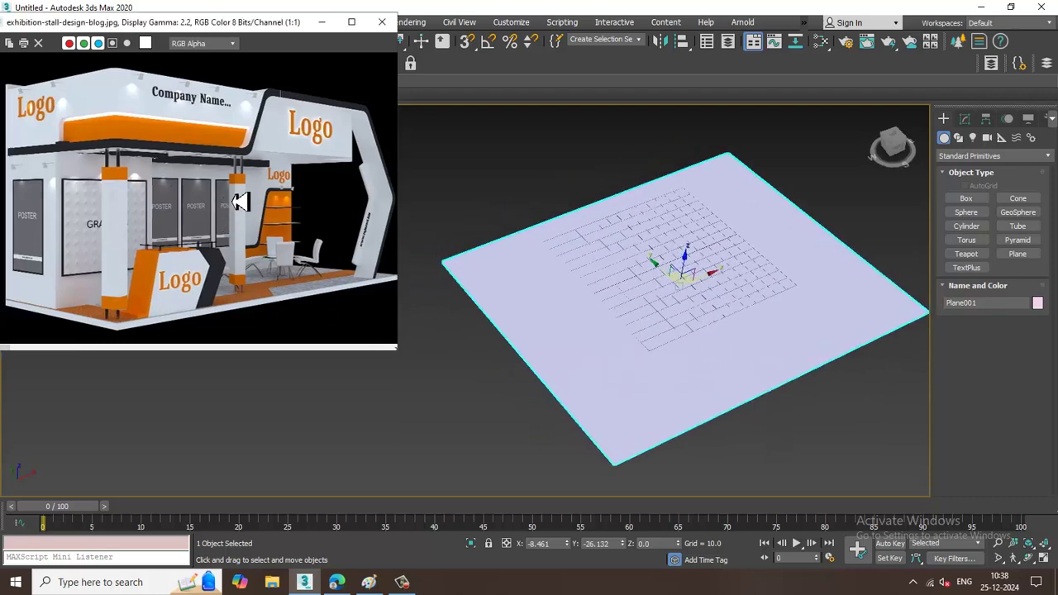
{"action": "middle_click_drag", "start_coordinate": [699, 267], "coordinate": [711, 273]}
Step: In the top view, scale the floor plane uniformly to about 114.5% and stretch it wider along X
{"action": "key", "text": "alt+w"}
{"action": "middle_click", "coordinate": [425, 229]}
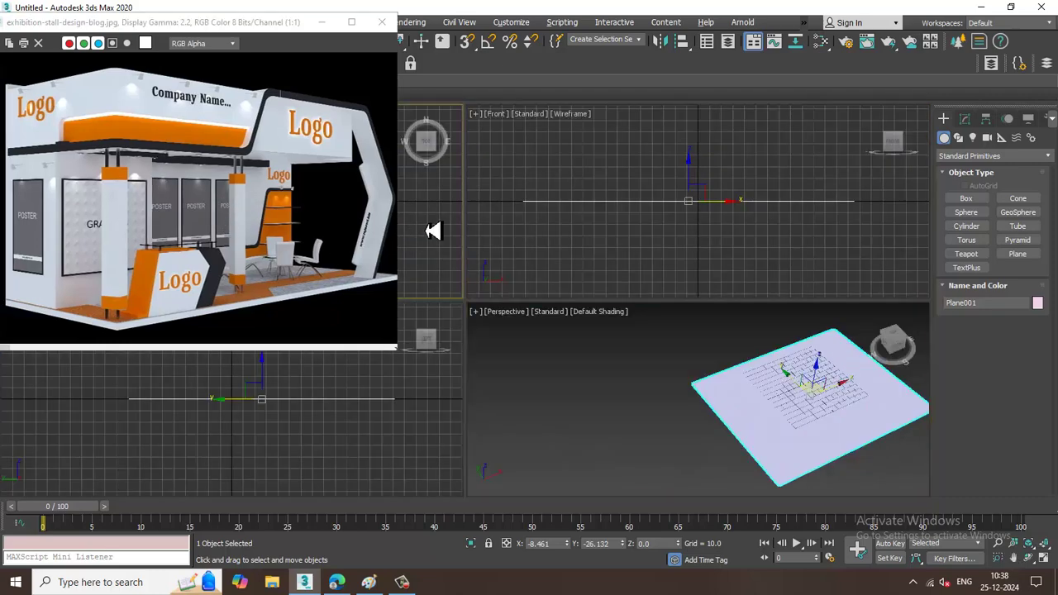
{"action": "key", "text": "alt+w"}
{"action": "scroll", "coordinate": [472, 220], "scroll_direction": "down", "scroll_amount": 5}
{"action": "key", "text": "z"}
{"action": "key", "text": "r"}
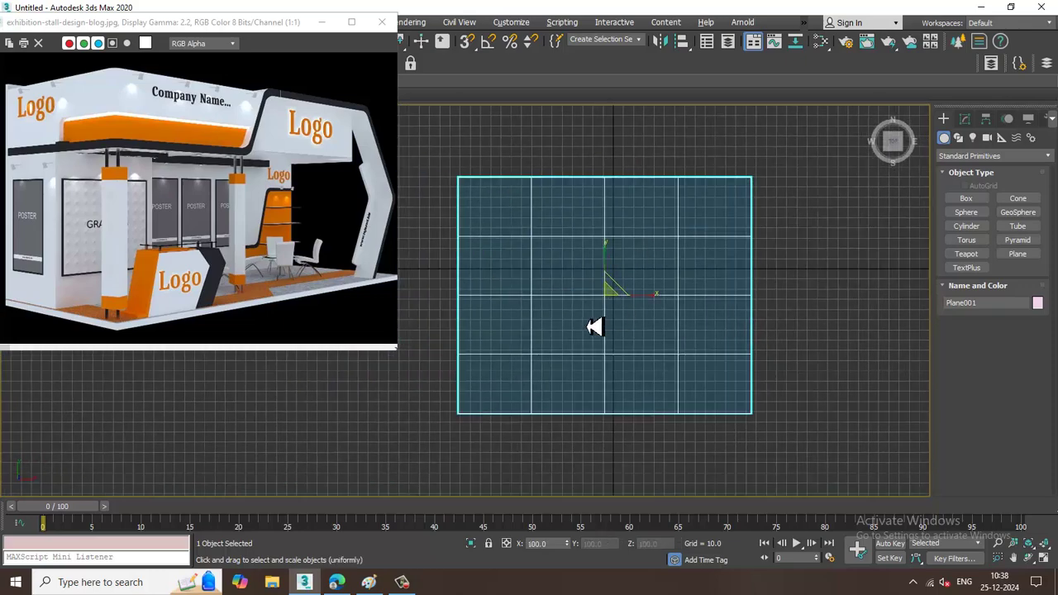
{"action": "key", "text": "r"}
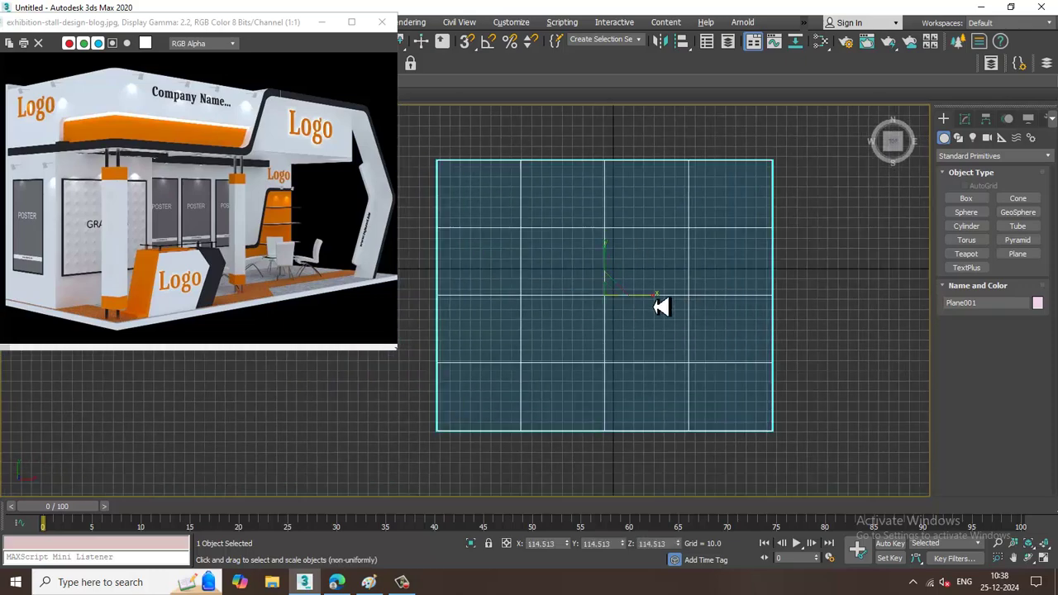
{"action": "left_click_drag", "start_coordinate": [663, 305], "coordinate": [676, 307]}
{"action": "key", "text": "w"}
{"action": "middle_click_drag", "start_coordinate": [699, 288], "coordinate": [730, 302]}
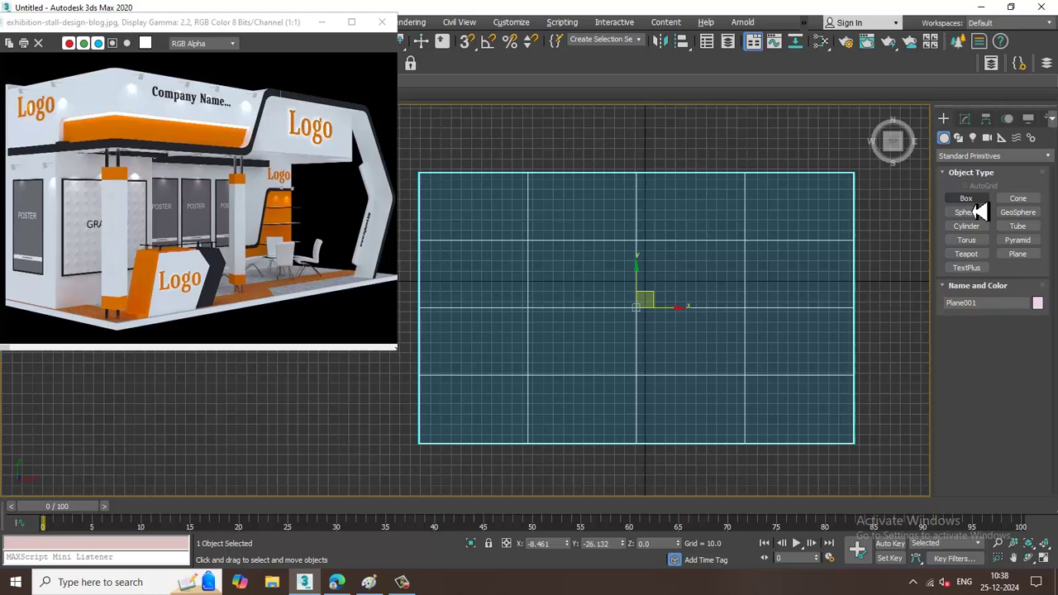
Step: Create an AEC Extended wall, 5 wide and 96 high, snapped between the two corners of the plane's back edge
{"action": "left_click", "coordinate": [996, 156]}
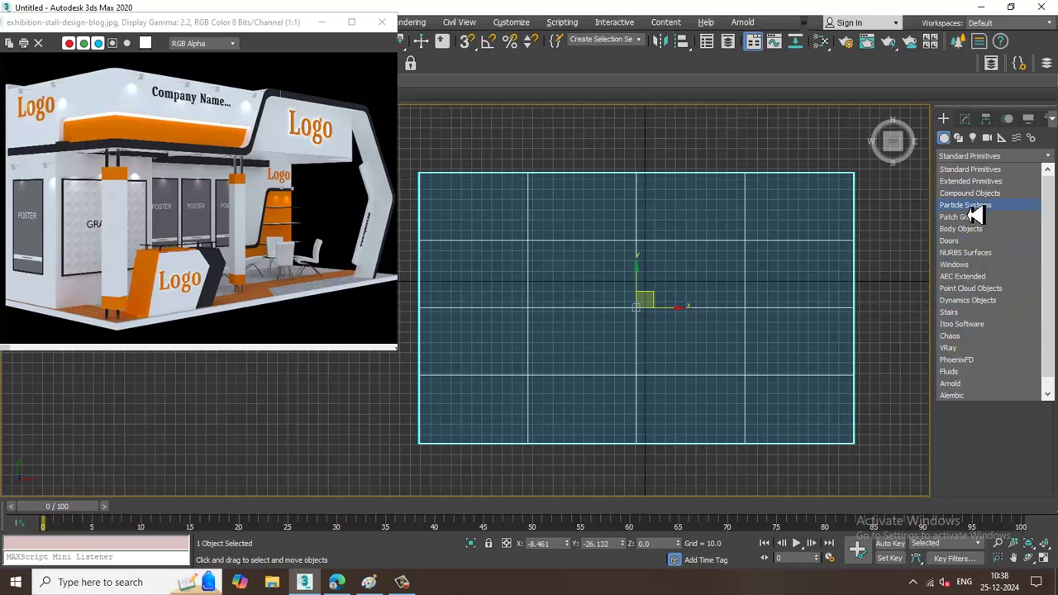
{"action": "left_click", "coordinate": [985, 278]}
{"action": "left_click", "coordinate": [979, 214]}
{"action": "middle_click_drag", "start_coordinate": [640, 232], "coordinate": [637, 247]}
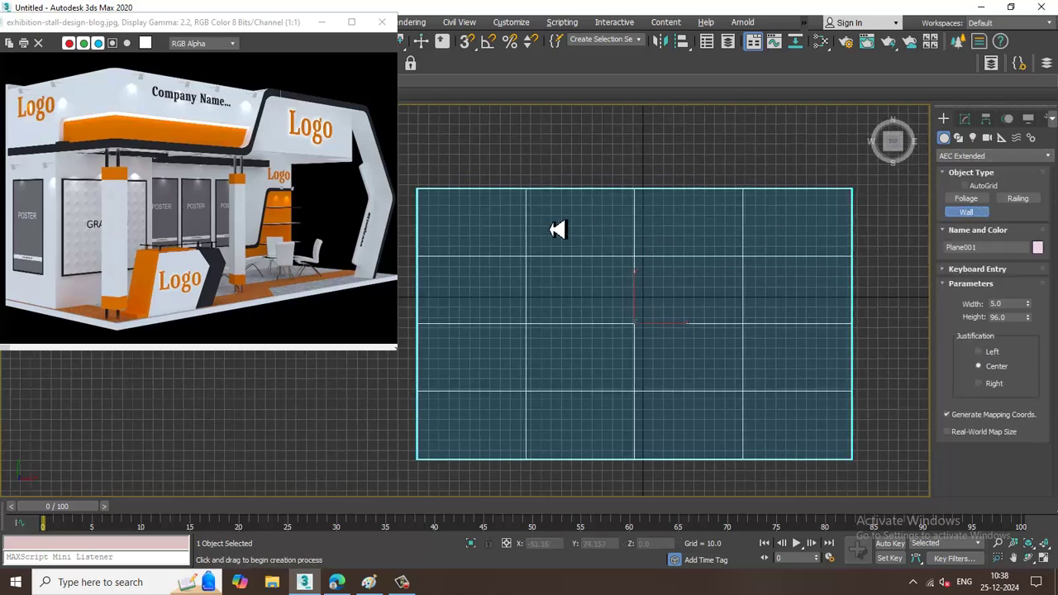
{"action": "key", "text": "s"}
{"action": "left_click", "coordinate": [418, 190]}
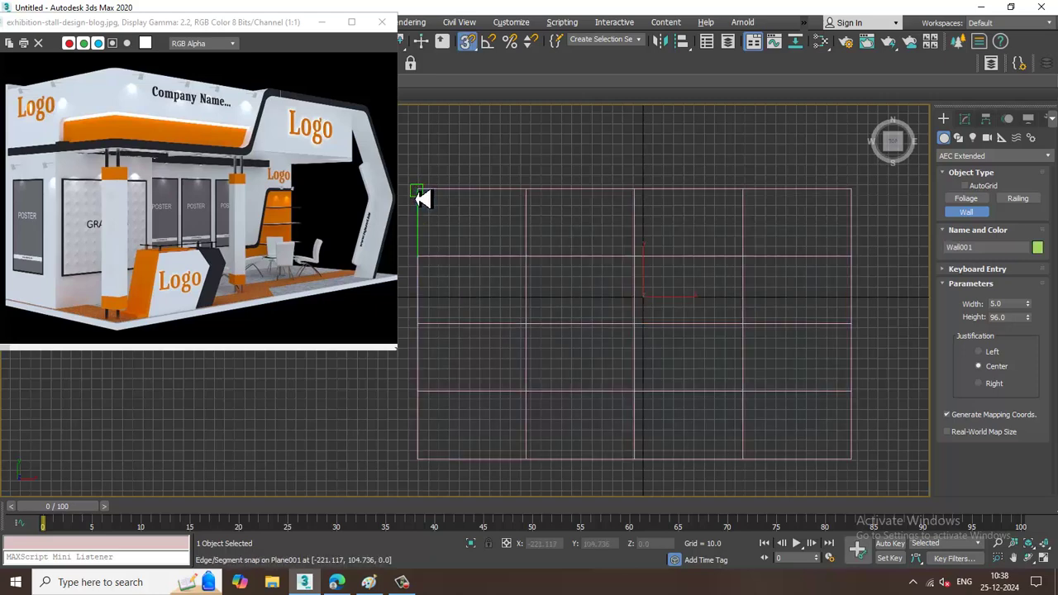
{"action": "left_click", "coordinate": [851, 191]}
{"action": "key", "text": "s"}
{"action": "key", "text": "w"}
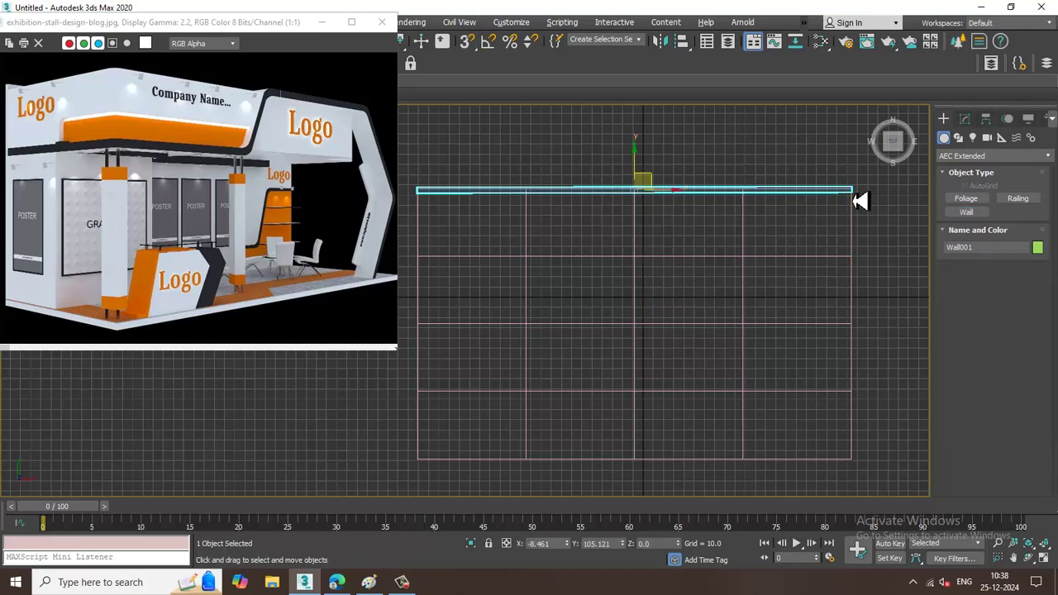
Step: In the perspective view, scale the back wall's height along Z to about 162%
{"action": "key", "text": "alt+w"}
{"action": "middle_click", "coordinate": [794, 363]}
{"action": "key", "text": "alt+w"}
{"action": "middle_click_drag", "start_coordinate": [779, 361], "coordinate": [802, 391], "text": "alt"}
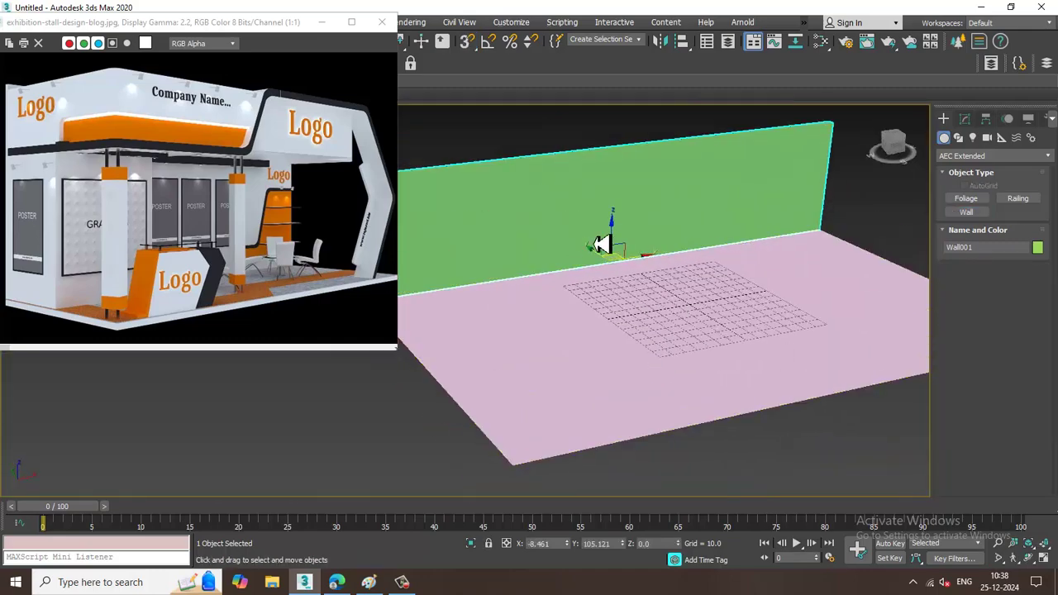
{"action": "key", "text": "r"}
{"action": "key", "text": "r"}
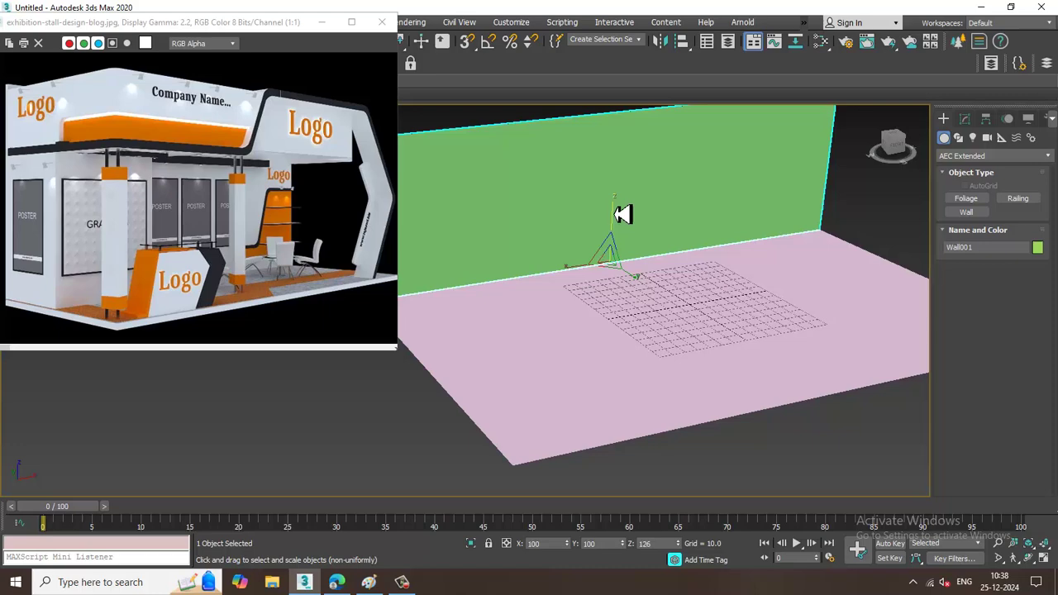
{"action": "key", "text": "r"}
Step: Reposition the reference image window so the whole stall picture shows next to the wall and floor
{"action": "scroll", "coordinate": [637, 213], "scroll_direction": "down", "scroll_amount": 2}
{"action": "middle_click_drag", "start_coordinate": [670, 246], "coordinate": [676, 279]}
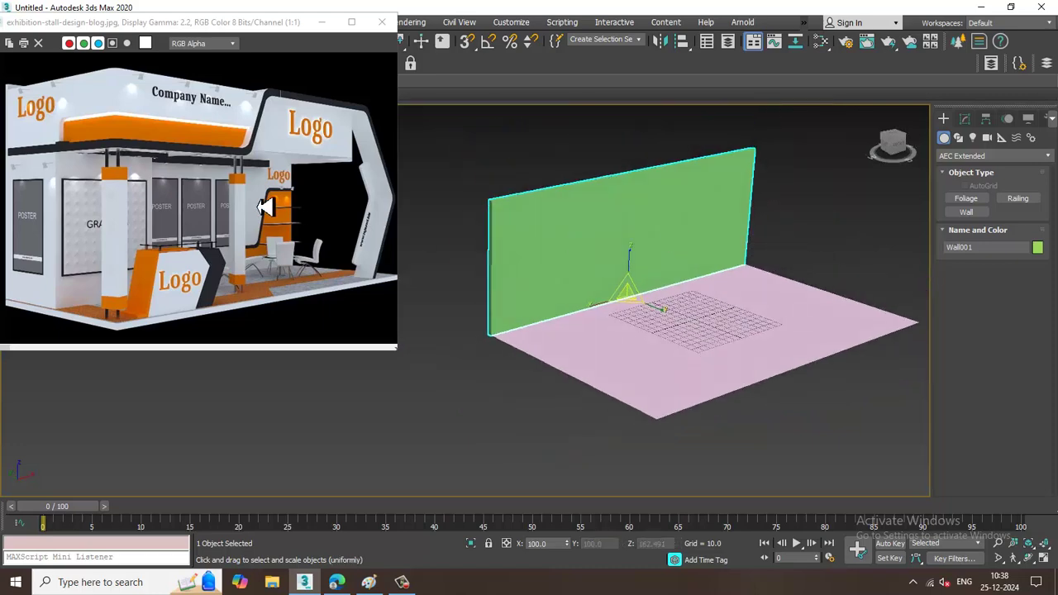
{"action": "left_click_drag", "start_coordinate": [154, 29], "coordinate": [219, 28]}
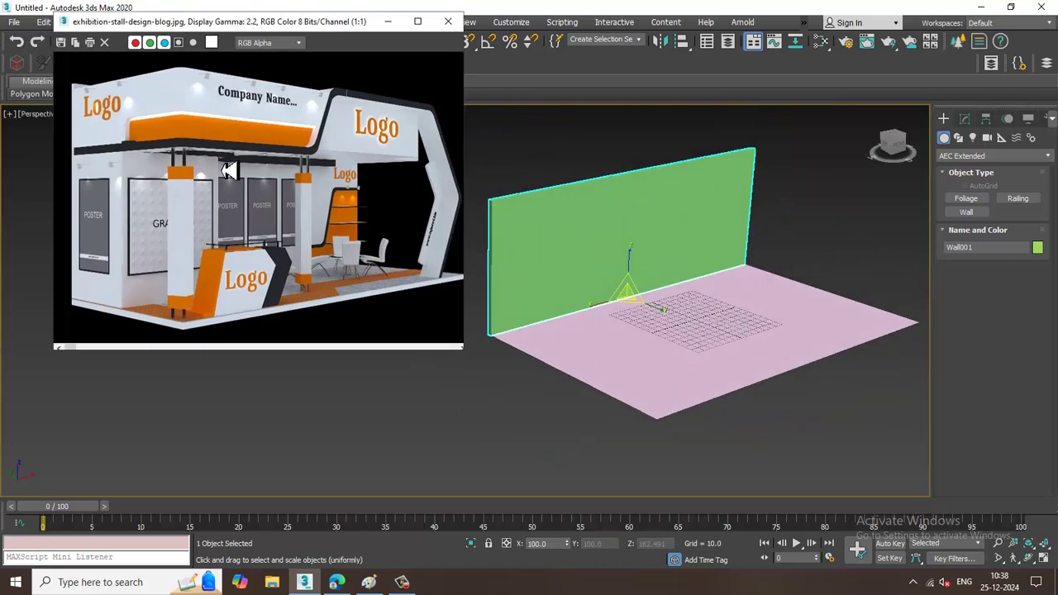
{"action": "mouse_move", "coordinate": [703, 333]}
{"action": "middle_mouse_down", "text": "alt"}
{"action": "mouse_move", "coordinate": [734, 323]}
{"action": "mouse_move", "coordinate": [736, 335]}
{"action": "mouse_move", "coordinate": [697, 349]}
{"action": "middle_mouse_up", "text": "alt"}
{"action": "key", "text": "w"}
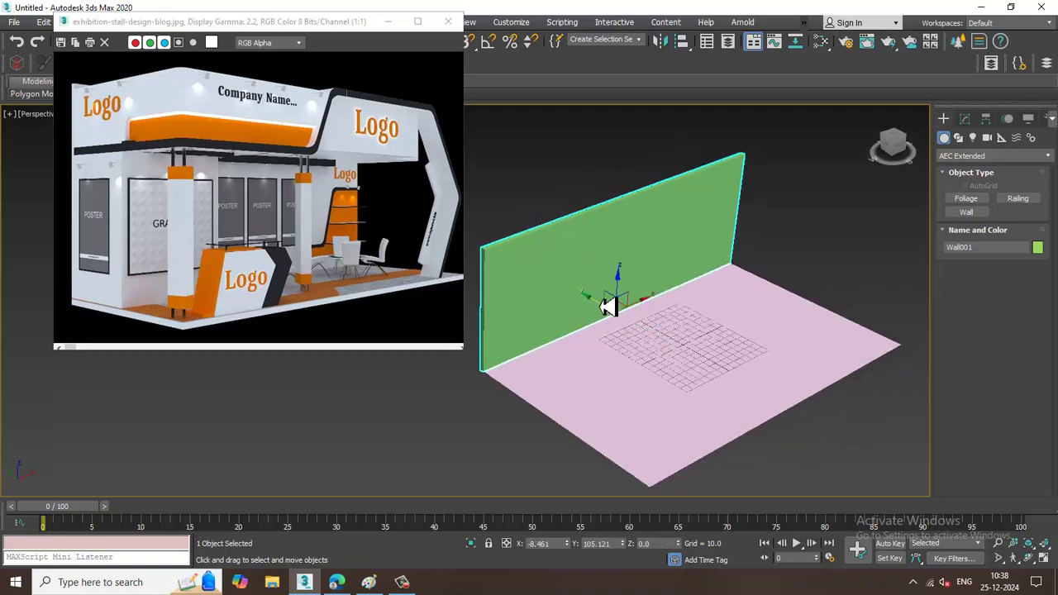
Step: Convert the back wall to an Editable Poly
{"action": "right_click", "coordinate": [590, 248]}
{"action": "mouse_move", "coordinate": [680, 402]}
{"action": "left_click", "coordinate": [777, 402]}
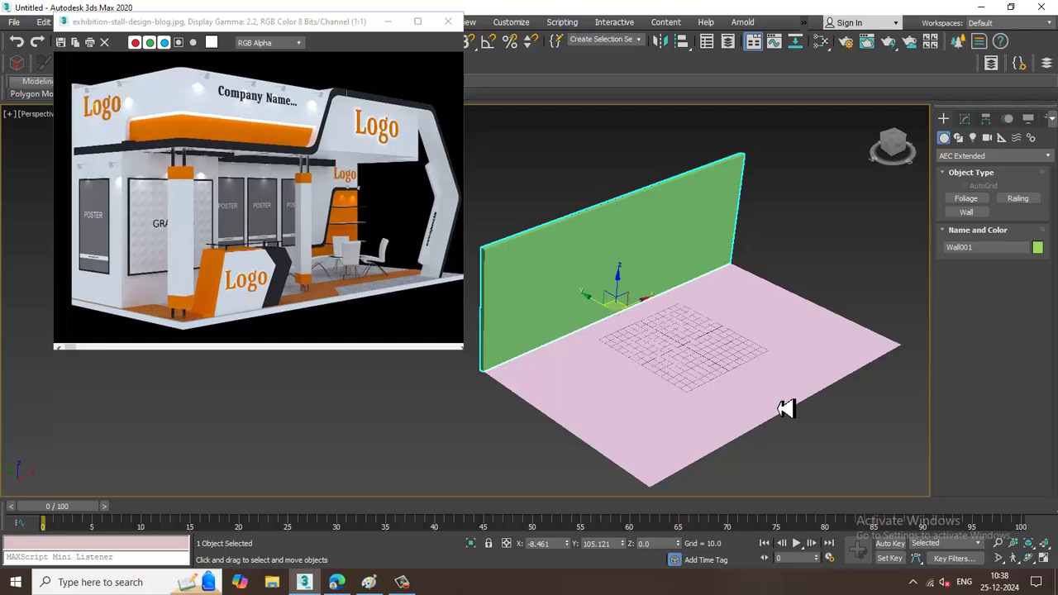
Step: Reduce the floor plane's length and width segments to 1 and convert it to an Editable Poly
{"action": "left_click", "coordinate": [741, 362]}
{"action": "middle_click_drag", "start_coordinate": [741, 361], "coordinate": [653, 351], "text": "alt"}
{"action": "right_click", "coordinate": [1032, 344]}
{"action": "right_click", "coordinate": [1032, 357]}
{"action": "right_click", "coordinate": [661, 347]}
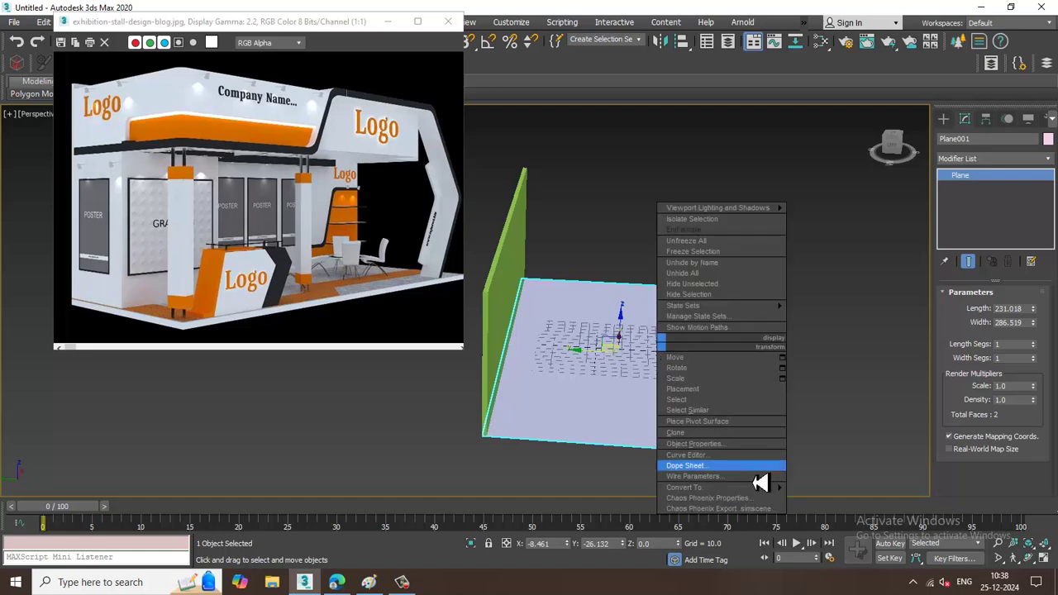
{"action": "mouse_move", "coordinate": [762, 488]}
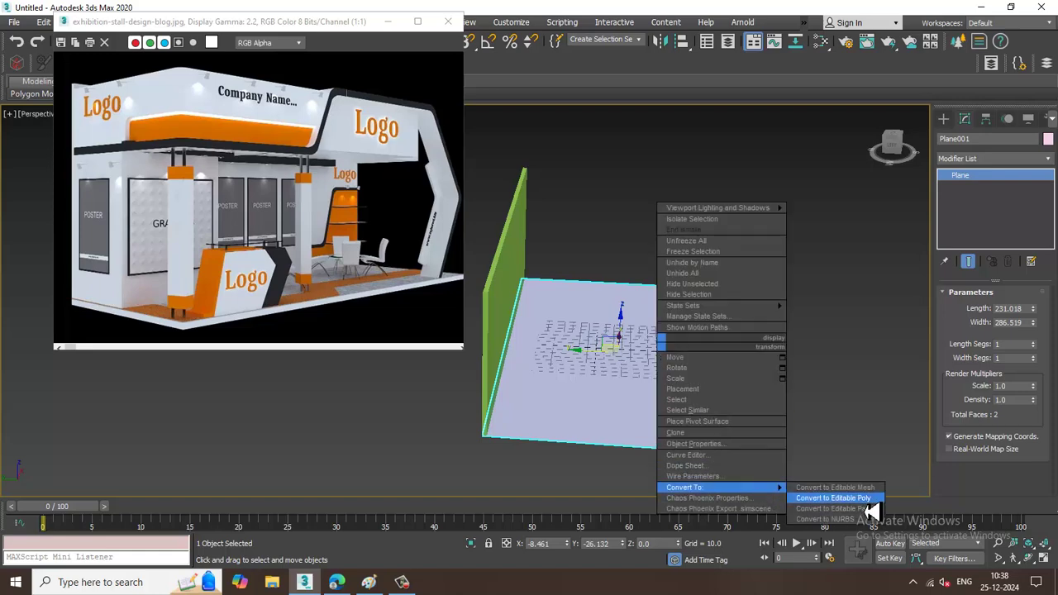
{"action": "left_click", "coordinate": [833, 497]}
Step: Move the floor's two front vertices about 25 units along Y away from the wall to deepen the floor
{"action": "key", "text": "1"}
{"action": "left_click_drag", "start_coordinate": [654, 233], "coordinate": [777, 479]}
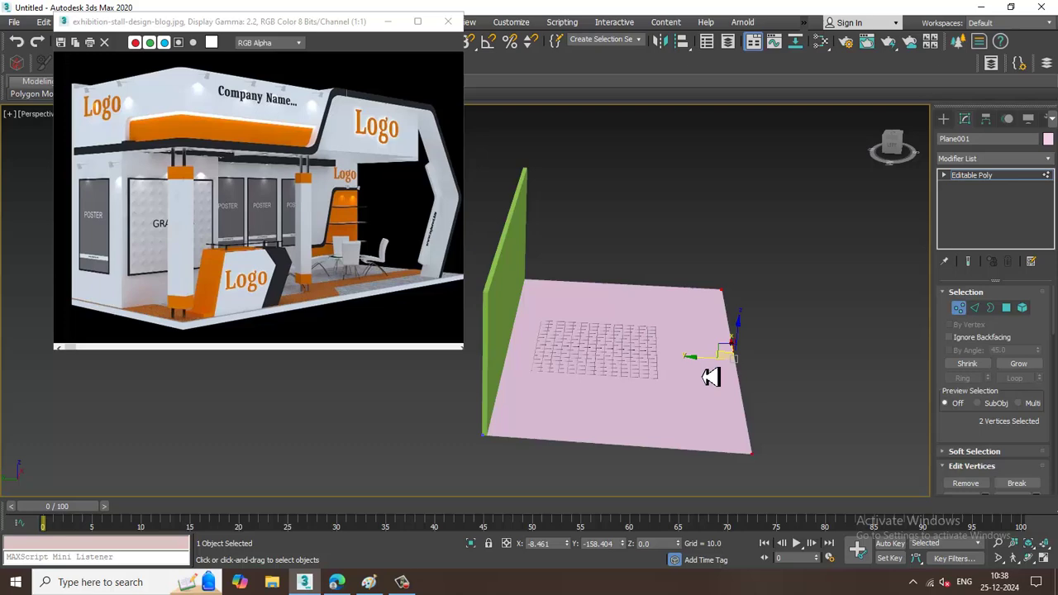
{"action": "left_click_drag", "start_coordinate": [704, 366], "coordinate": [725, 364]}
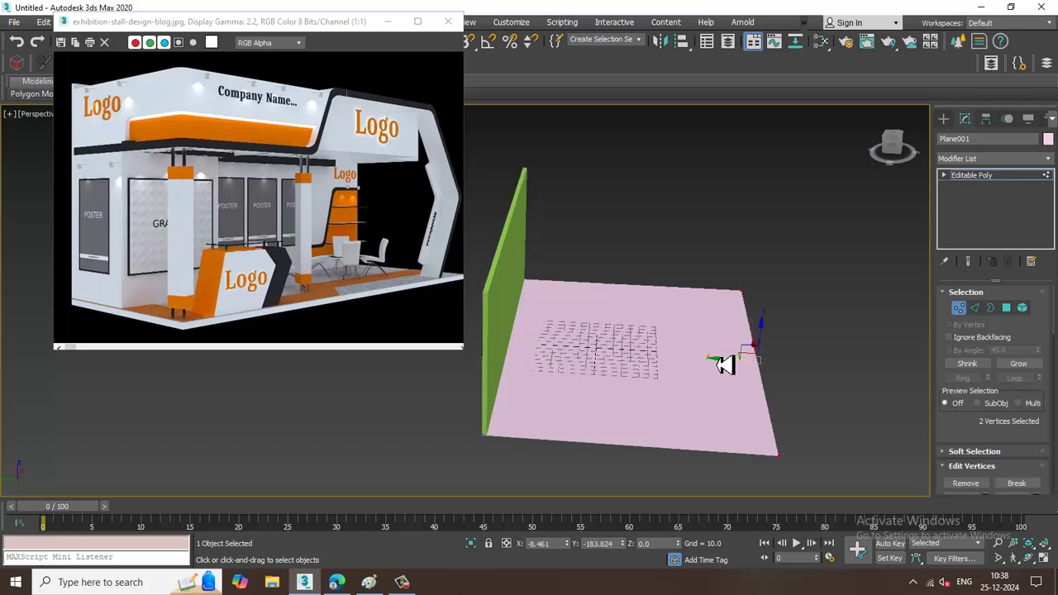
{"action": "middle_click_drag", "start_coordinate": [725, 365], "coordinate": [659, 335], "text": "alt"}
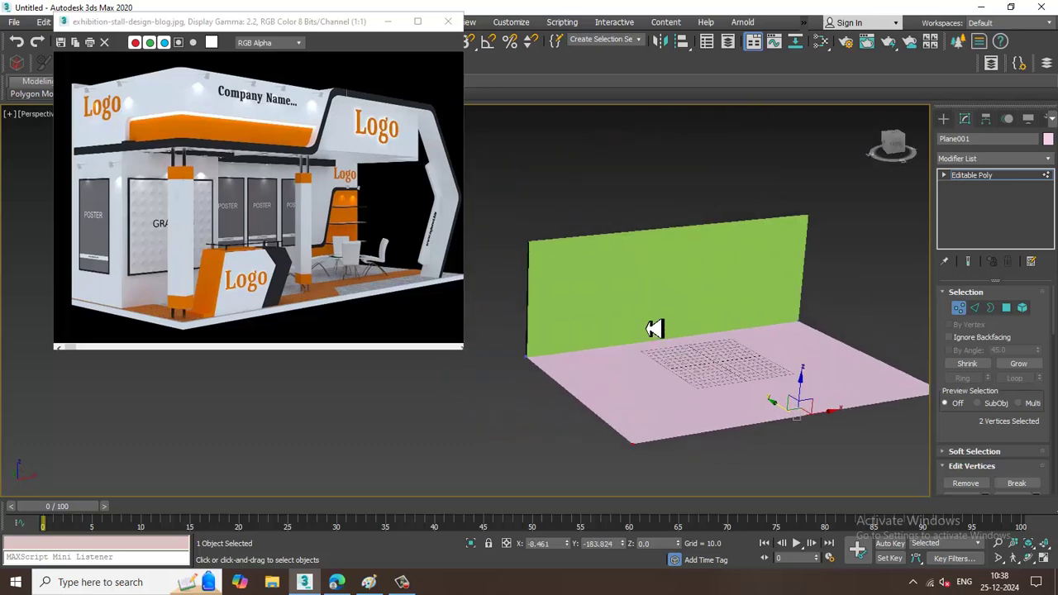
{"action": "left_click", "coordinate": [634, 275]}
{"action": "left_click", "coordinate": [977, 176]}
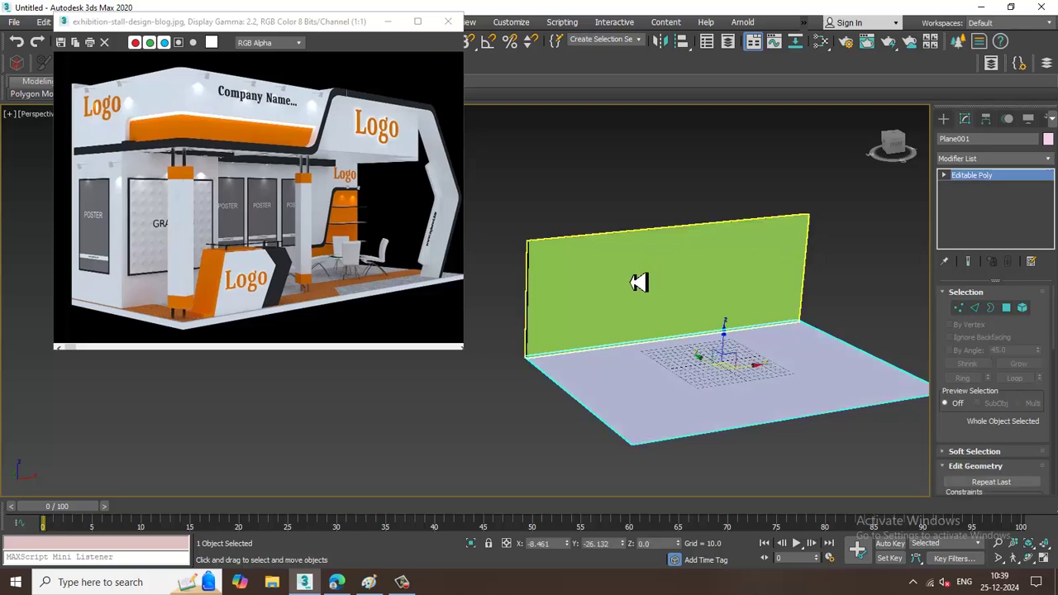
Step: Connect the back wall's long horizontal edges with one vertical segment
{"action": "left_click", "coordinate": [622, 274]}
{"action": "scroll", "coordinate": [619, 266], "scroll_direction": "up", "scroll_amount": 2}
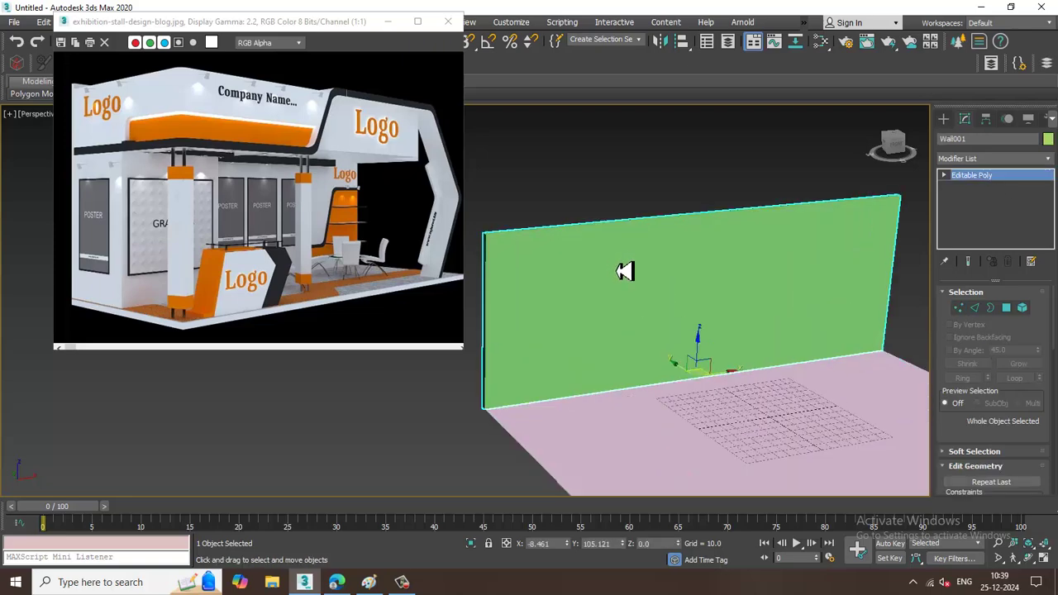
{"action": "scroll", "coordinate": [625, 271], "scroll_direction": "up", "scroll_amount": 3}
{"action": "scroll", "coordinate": [682, 289], "scroll_direction": "down", "scroll_amount": 4}
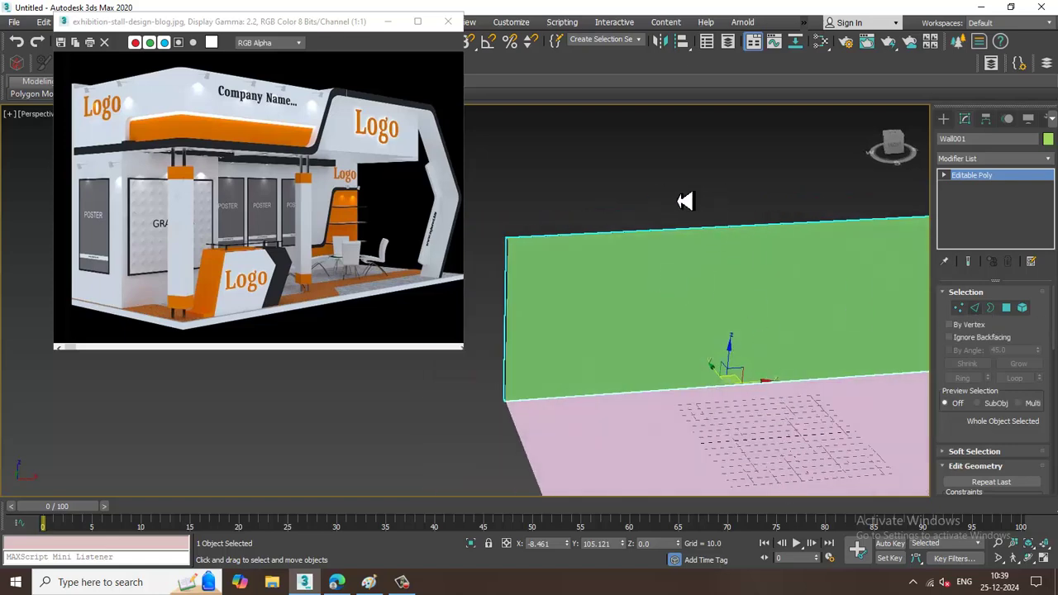
{"action": "key", "text": "2"}
{"action": "scroll", "coordinate": [983, 430], "scroll_direction": "down", "scroll_amount": 3}
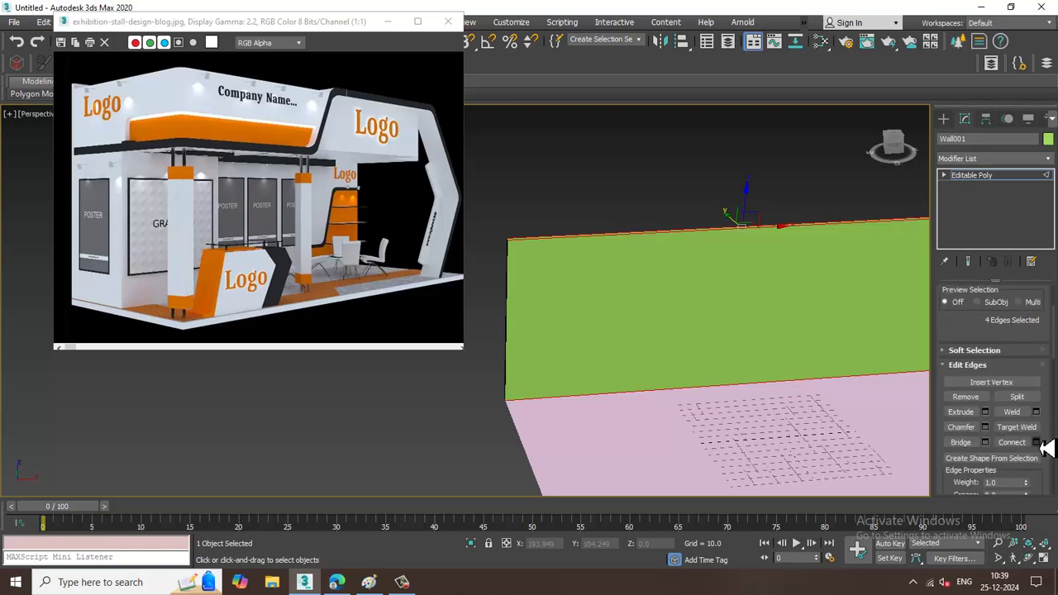
{"action": "left_click", "coordinate": [1036, 443]}
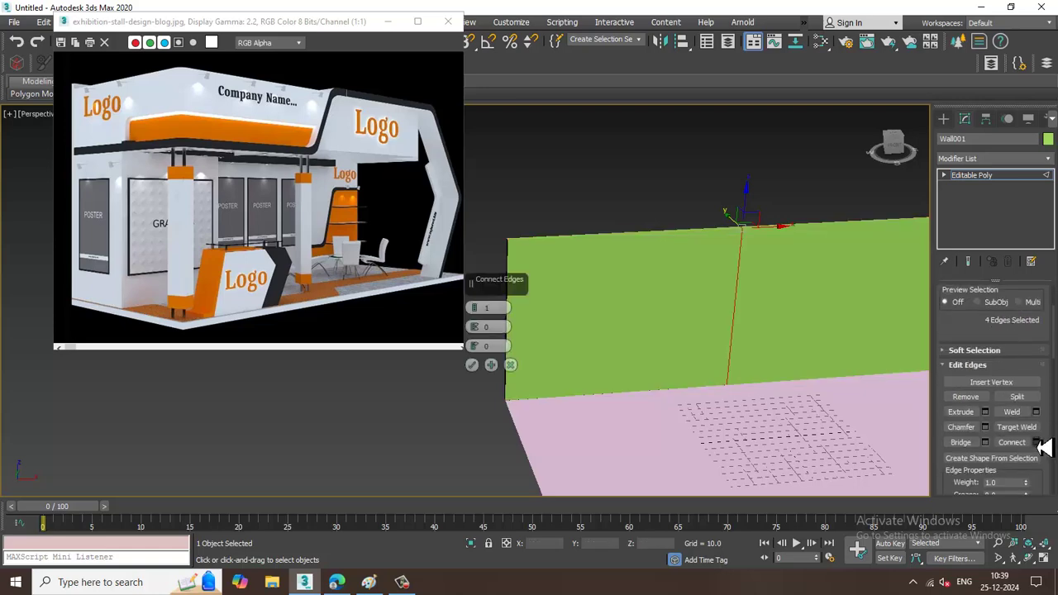
{"action": "left_click", "coordinate": [472, 366]}
Step: Move the back wall's new vertical edge loop about 45 units along negative X
{"action": "middle_click_drag", "start_coordinate": [696, 278], "coordinate": [668, 286], "text": "alt"}
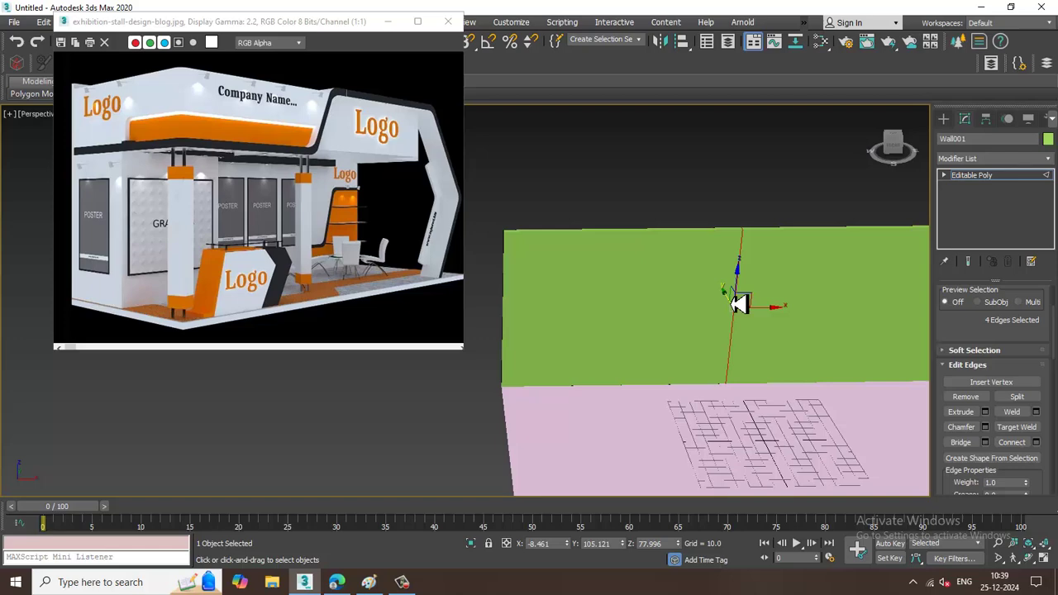
{"action": "left_click_drag", "start_coordinate": [780, 318], "coordinate": [734, 319]}
{"action": "scroll", "coordinate": [719, 310], "scroll_direction": "down", "scroll_amount": 3}
{"action": "mouse_move", "coordinate": [673, 286]}
{"action": "middle_mouse_down", "text": "alt"}
{"action": "mouse_move", "coordinate": [730, 292]}
{"action": "mouse_move", "coordinate": [692, 285]}
{"action": "middle_mouse_up", "text": "alt"}
Step: Extrude the front polygon of the back wall's smaller-X section by 15.55
{"action": "key", "text": "4"}
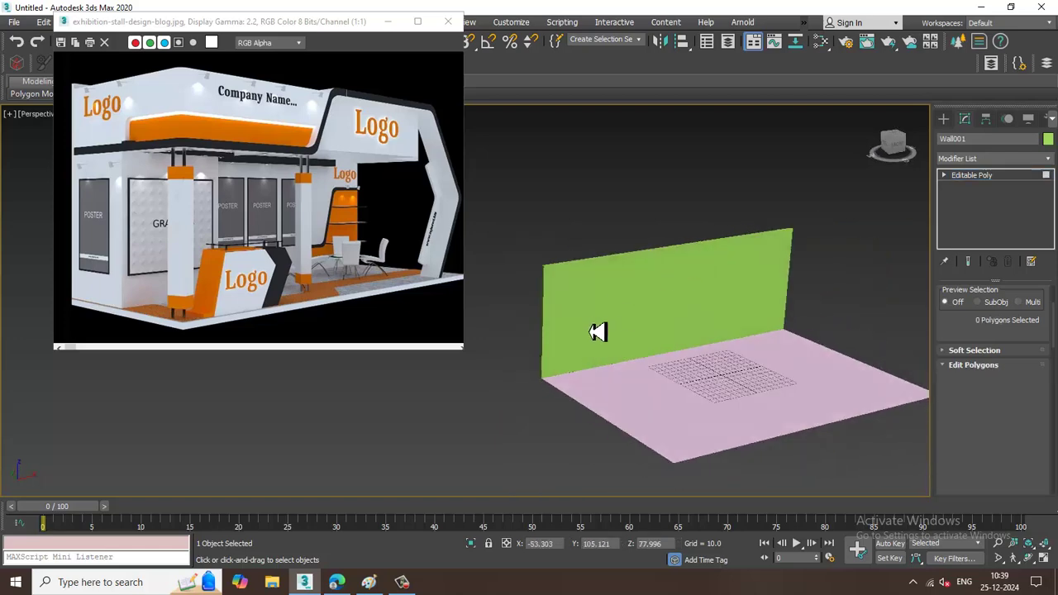
{"action": "left_click", "coordinate": [603, 306]}
{"action": "scroll", "coordinate": [612, 310], "scroll_direction": "up", "scroll_amount": 3}
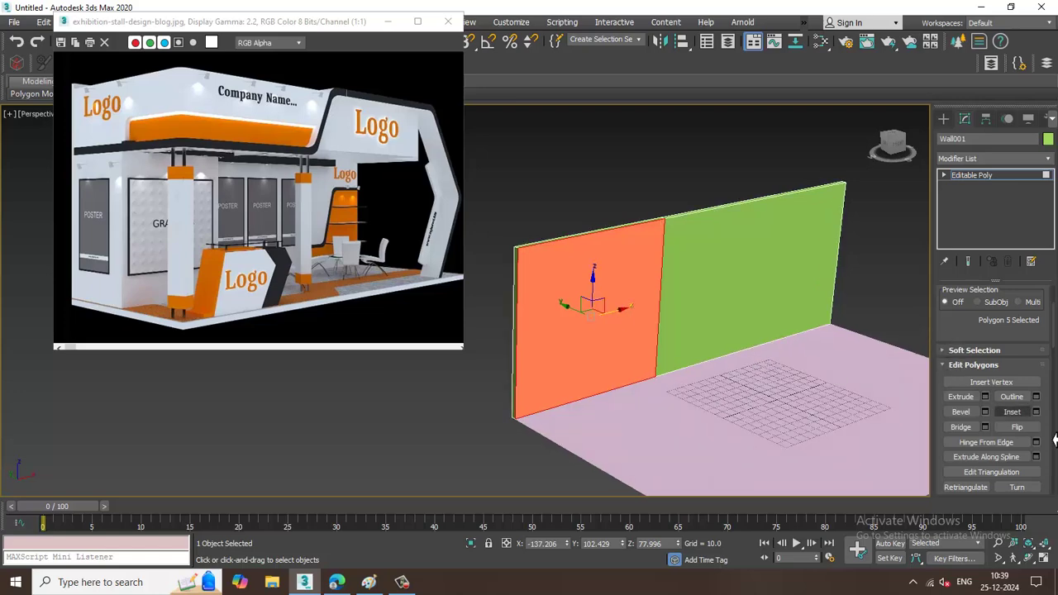
{"action": "key", "text": "shift+e"}
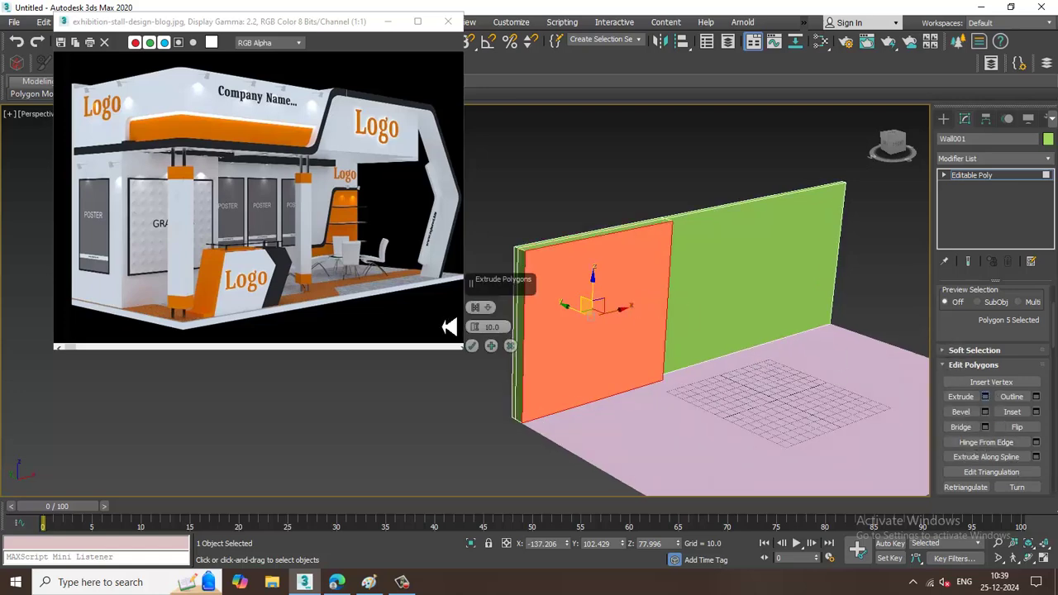
{"action": "left_click_drag", "start_coordinate": [474, 326], "coordinate": [450, 180]}
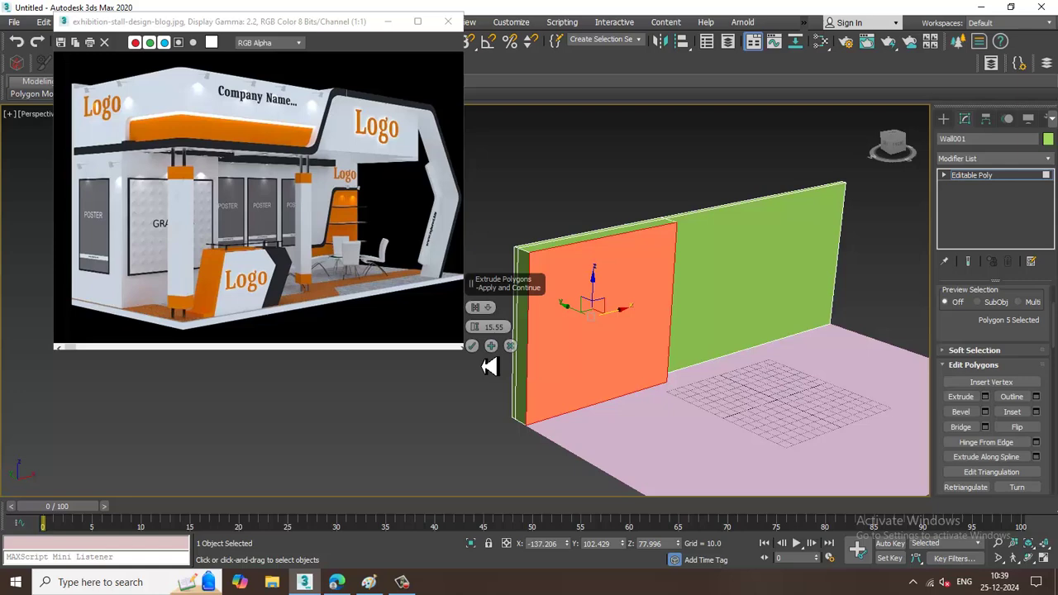
{"action": "left_click", "coordinate": [472, 345]}
Step: Pull the extruded front polygon forward along Y to about -7.7 to form a deep box
{"action": "left_click_drag", "start_coordinate": [598, 324], "coordinate": [648, 352]}
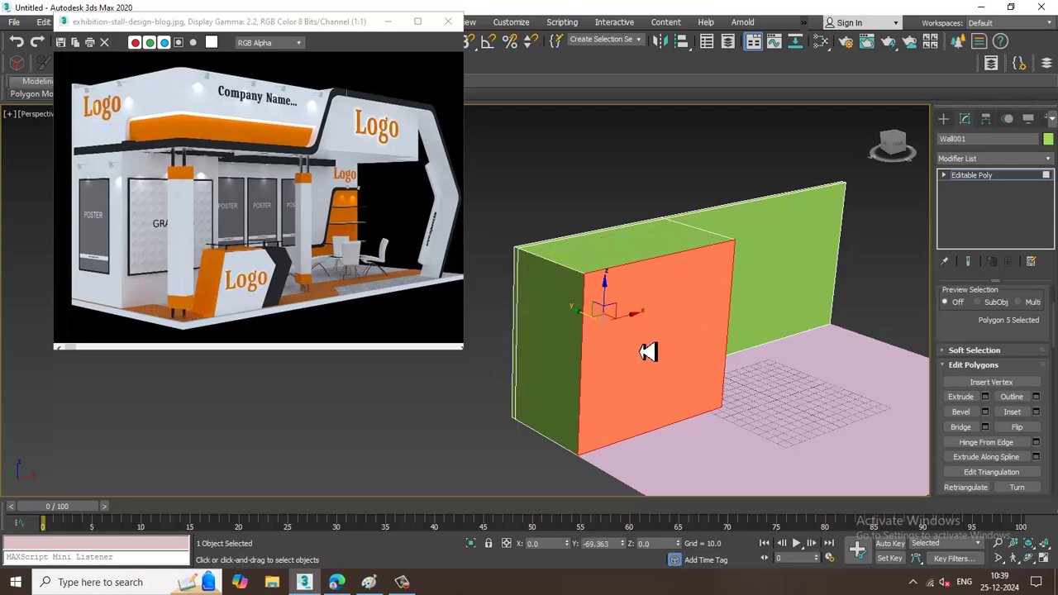
{"action": "left_click_drag", "start_coordinate": [650, 352], "coordinate": [681, 358]}
{"action": "middle_click_drag", "start_coordinate": [682, 358], "coordinate": [660, 298], "text": "alt"}
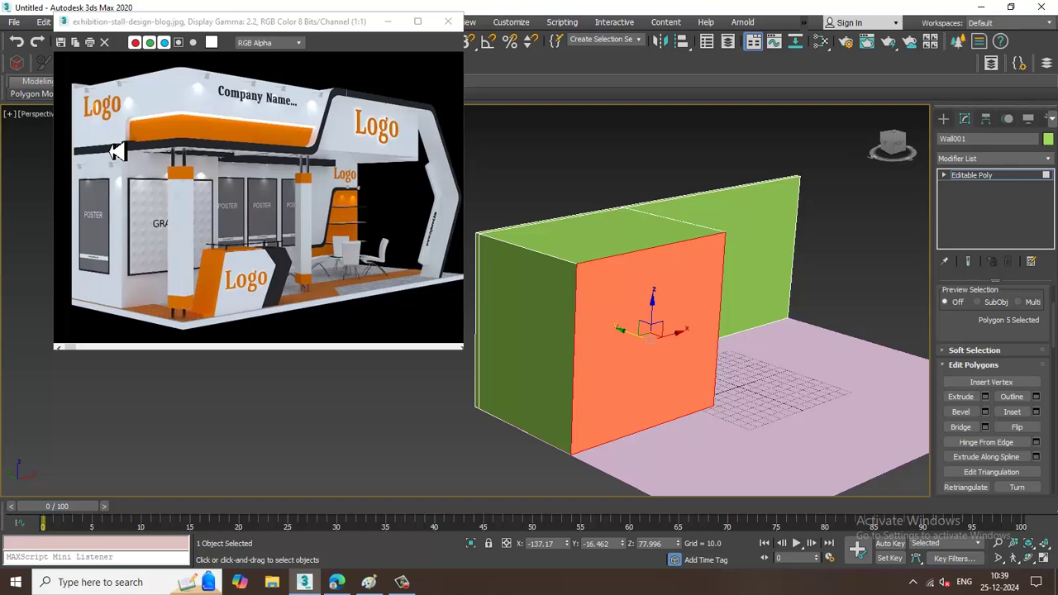
{"action": "scroll", "coordinate": [189, 153], "scroll_direction": "up", "scroll_amount": 1}
{"action": "scroll", "coordinate": [199, 155], "scroll_direction": "down", "scroll_amount": 1}
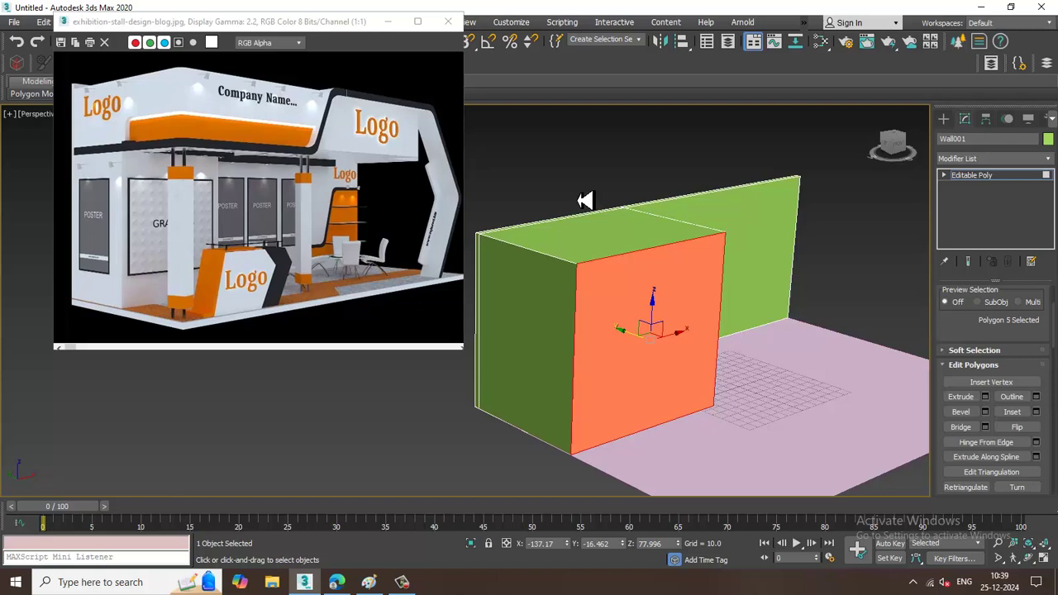
{"action": "middle_click_drag", "start_coordinate": [597, 217], "coordinate": [642, 329], "text": "alt"}
{"action": "left_click_drag", "start_coordinate": [628, 331], "coordinate": [666, 333]}
Step: Move the reference image window aside and show the Top view maximized around the box
{"action": "key", "text": "alt+w"}
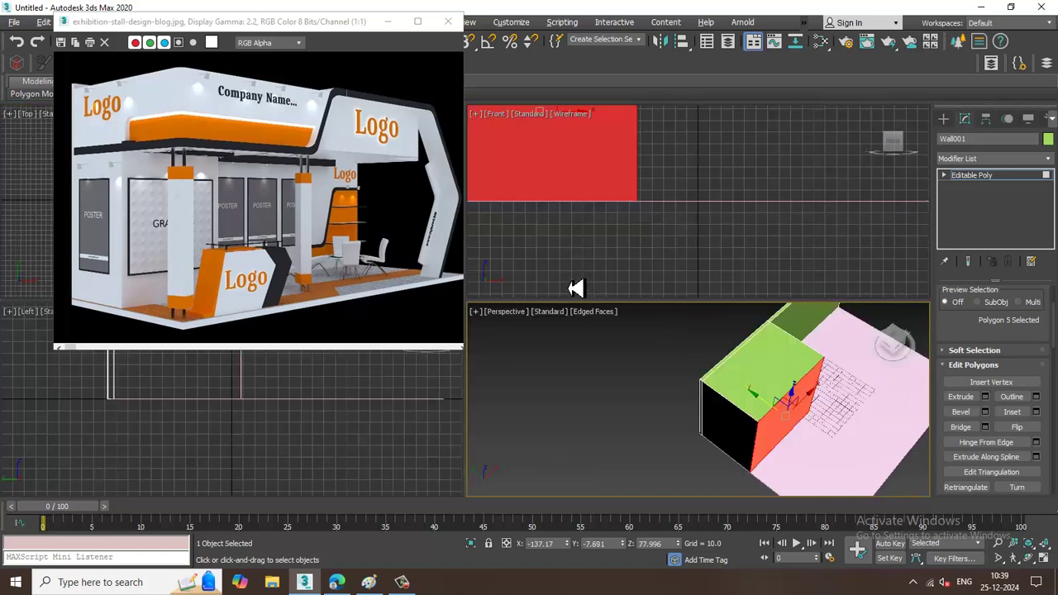
{"action": "left_click_drag", "start_coordinate": [286, 28], "coordinate": [170, 28]}
{"action": "right_click", "coordinate": [390, 248]}
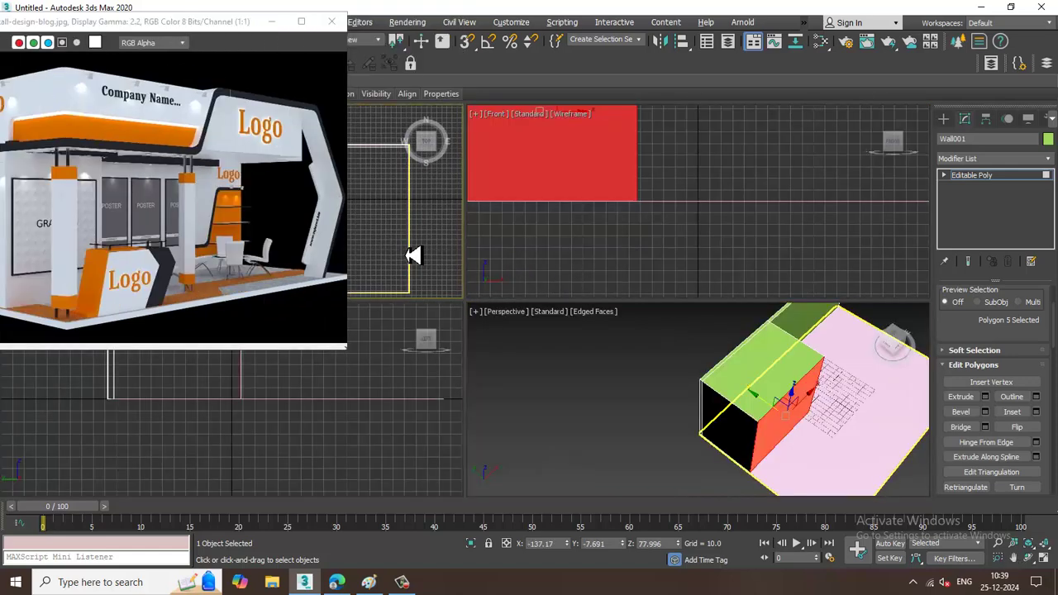
{"action": "key", "text": "alt+w"}
{"action": "key", "text": "z"}
{"action": "middle_click_drag", "start_coordinate": [463, 251], "coordinate": [678, 250]}
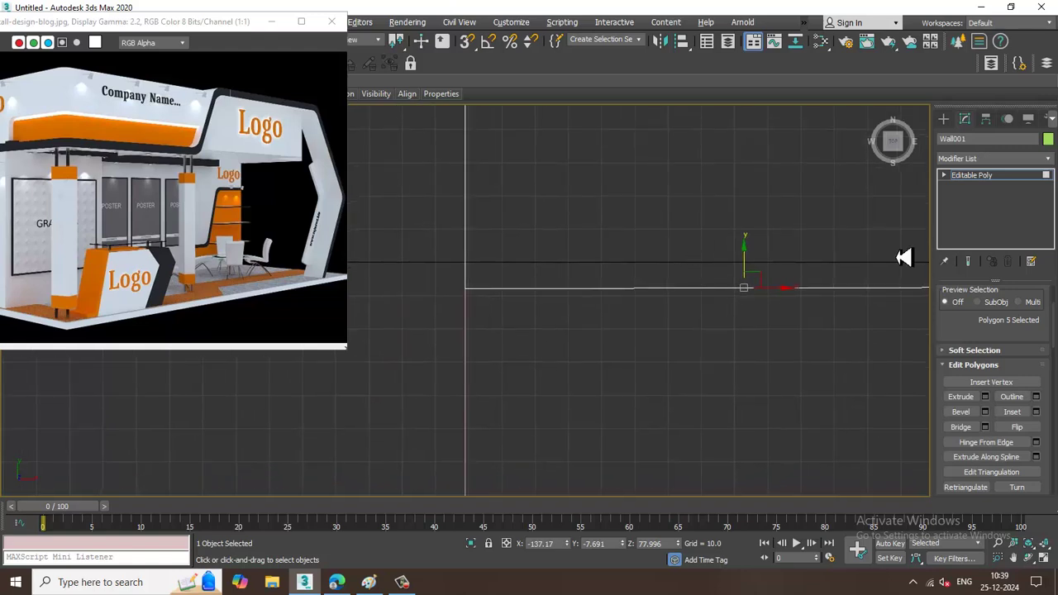
Step: Draw an L-shaped line just inside the floor's side edge from the back wall, continuing about 207 units along the front edge
{"action": "left_click", "coordinate": [944, 119]}
{"action": "left_click", "coordinate": [959, 138]}
{"action": "left_click", "coordinate": [966, 208]}
{"action": "scroll", "coordinate": [548, 286], "scroll_direction": "down", "scroll_amount": 3}
{"action": "scroll", "coordinate": [107, 211], "scroll_direction": "down", "scroll_amount": 1}
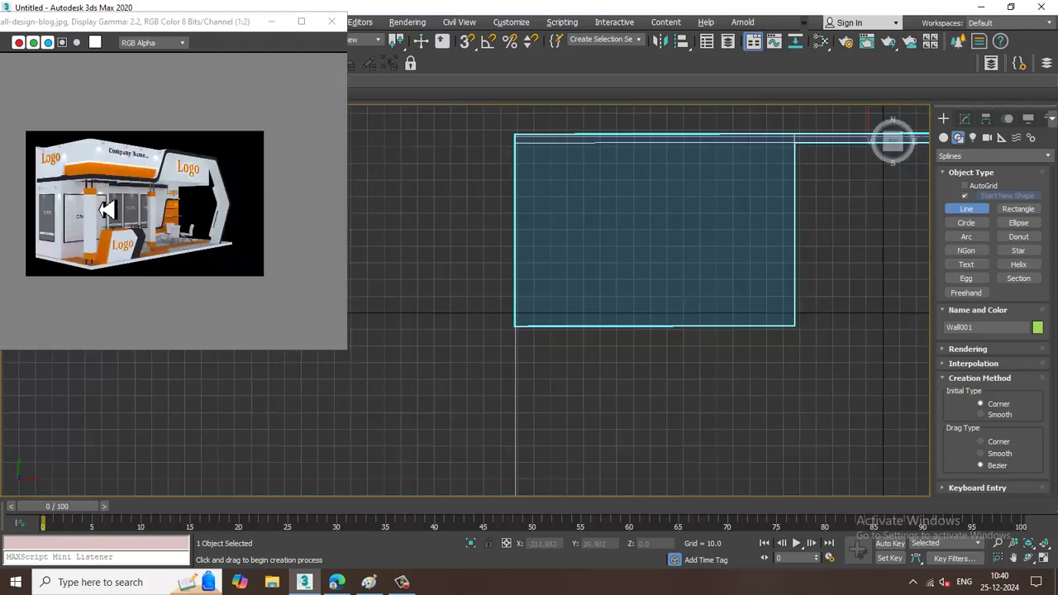
{"action": "middle_click_drag", "start_coordinate": [624, 248], "coordinate": [540, 205]}
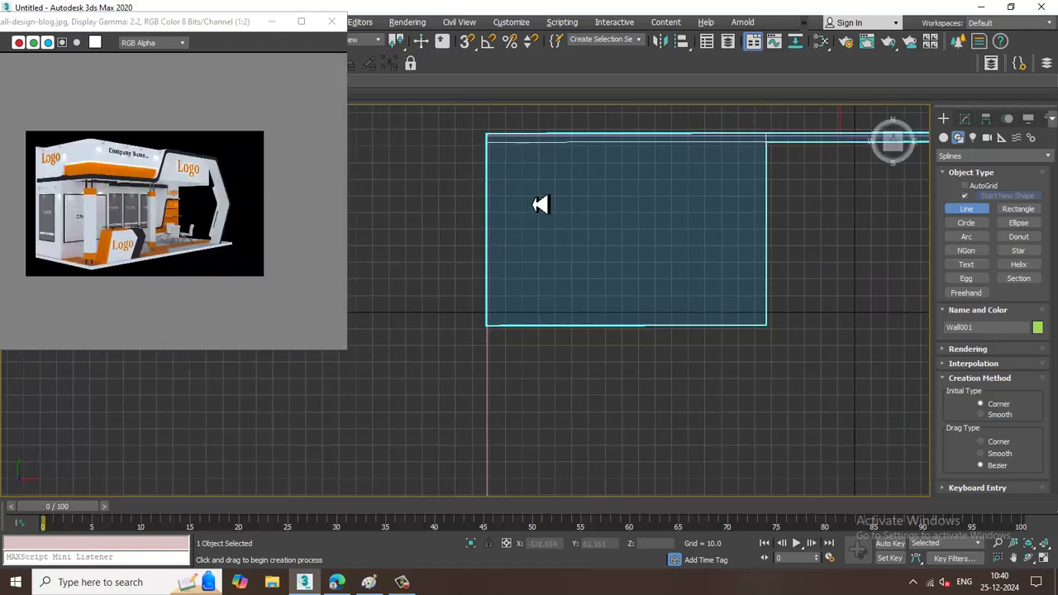
{"action": "left_click", "coordinate": [495, 142]}
{"action": "scroll", "coordinate": [513, 364], "scroll_direction": "down", "scroll_amount": 2}
{"action": "middle_click_drag", "start_coordinate": [520, 367], "coordinate": [504, 247]}
{"action": "key", "text": "shift"}
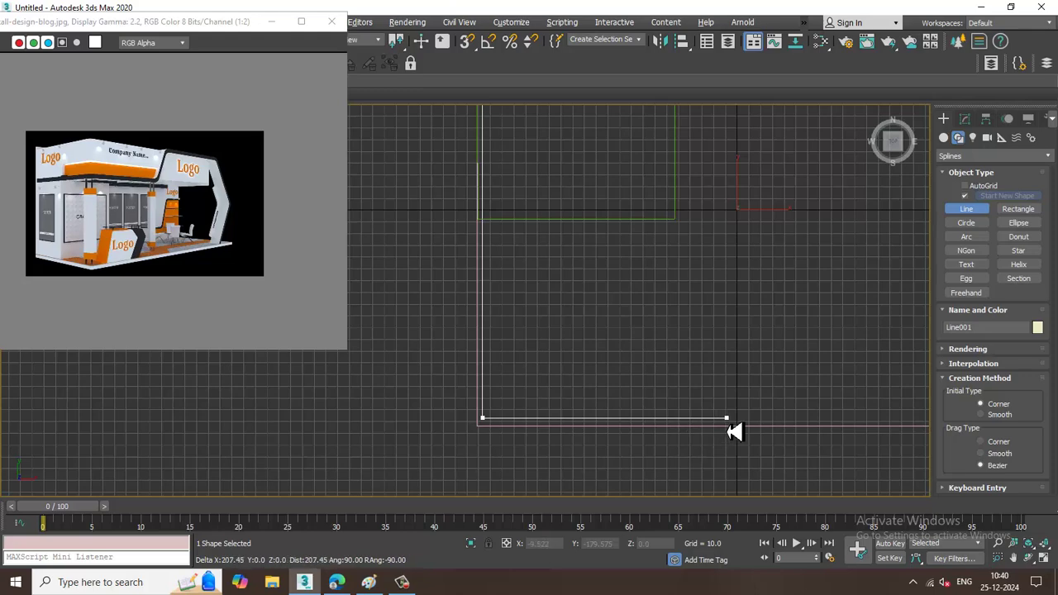
{"action": "left_click", "coordinate": [728, 423]}
{"action": "right_click", "coordinate": [728, 427]}
{"action": "right_click", "coordinate": [728, 427]}
Step: Return to the maximized Perspective view and raise the line to about Z 159.6, near the wall's top
{"action": "key", "text": "alt+w"}
{"action": "middle_click", "coordinate": [724, 428]}
{"action": "key", "text": "alt+w"}
{"action": "middle_click_drag", "start_coordinate": [694, 419], "coordinate": [609, 338], "text": "alt"}
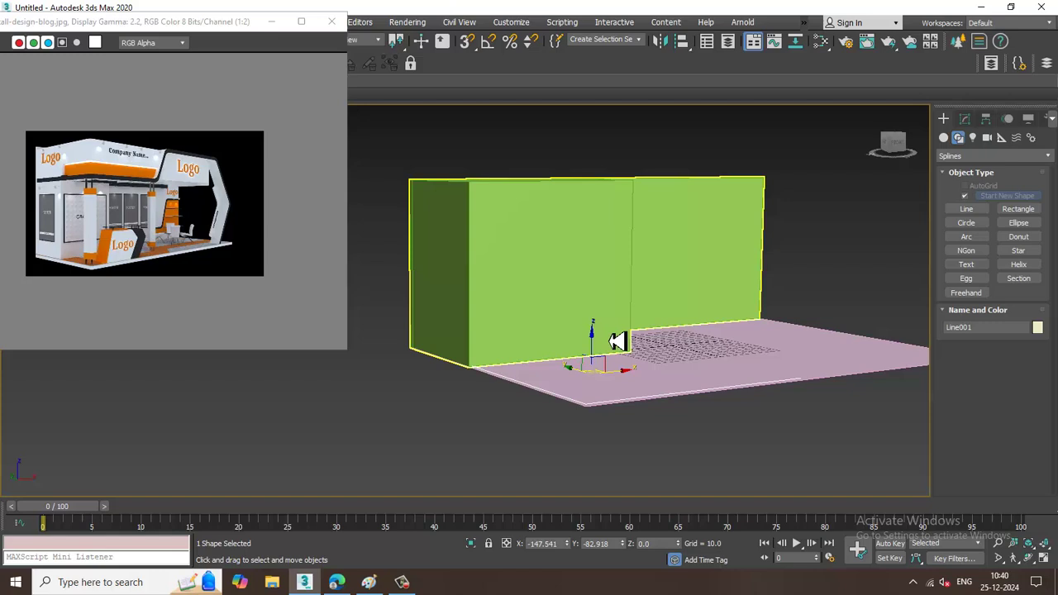
{"action": "left_click_drag", "start_coordinate": [598, 355], "coordinate": [567, 158]}
{"action": "middle_click_drag", "start_coordinate": [567, 157], "coordinate": [651, 259], "text": "alt"}
Step: Refine the line's front segment with an extra vertex near the box's front corner
{"action": "scroll", "coordinate": [651, 260], "scroll_direction": "up", "scroll_amount": 3}
{"action": "right_click", "coordinate": [700, 308]}
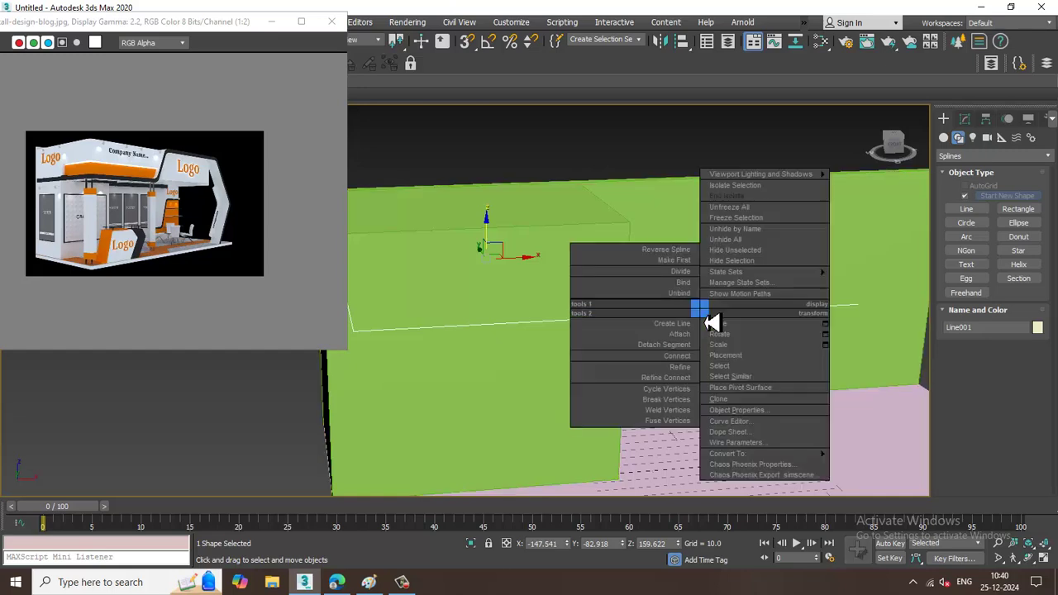
{"action": "left_click", "coordinate": [692, 366]}
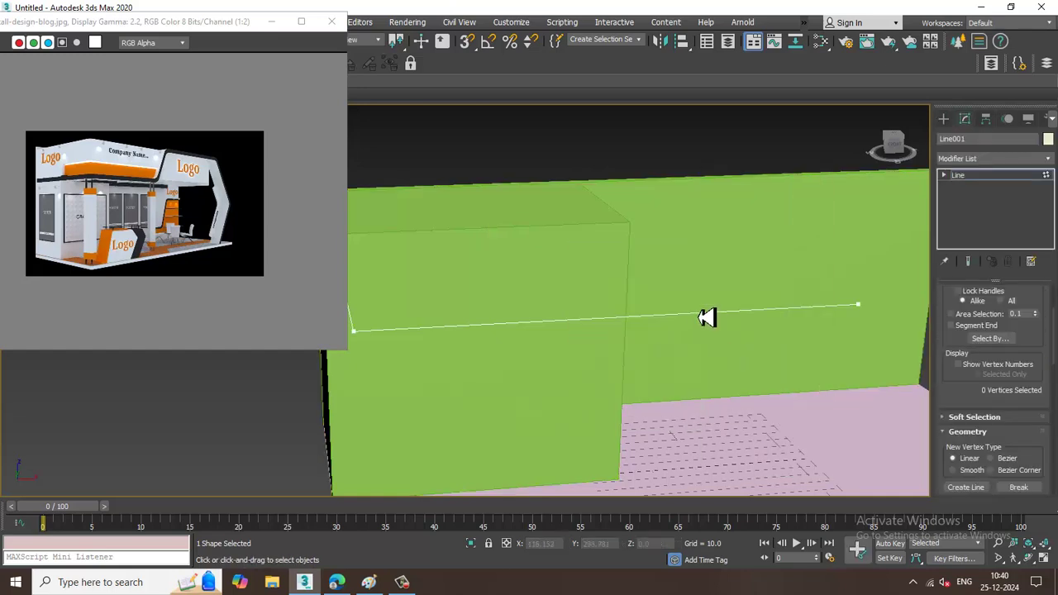
{"action": "middle_click_drag", "start_coordinate": [765, 334], "coordinate": [753, 334], "text": "alt"}
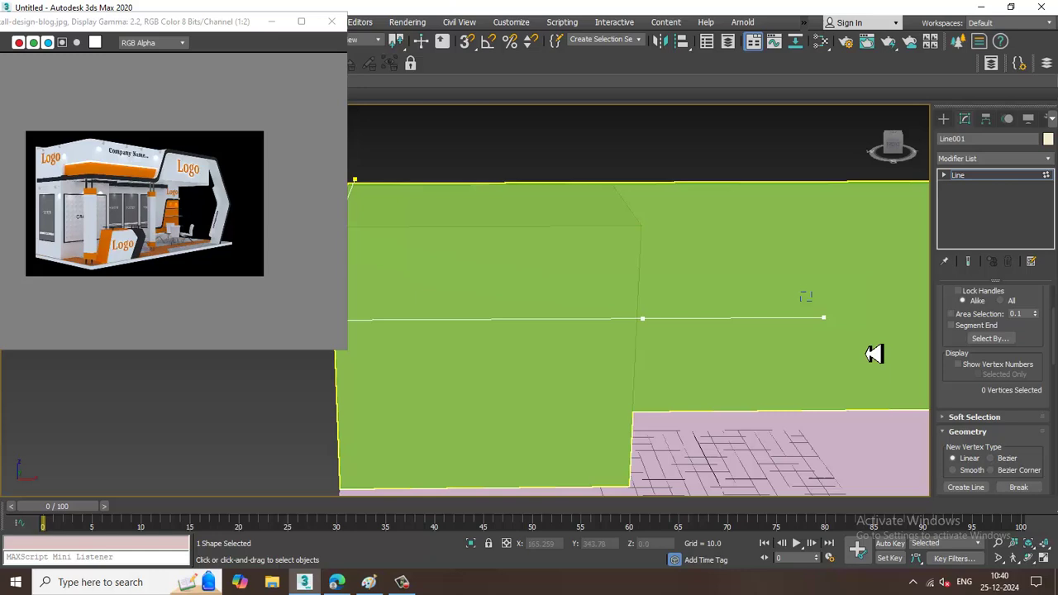
Step: Raise the end vertex of the line's front segment to about Z 194.5 so that the end section slopes upward
{"action": "left_click", "coordinate": [823, 317]}
{"action": "left_click", "coordinate": [843, 286]}
{"action": "key", "text": "ctrl+z"}
{"action": "left_click_drag", "start_coordinate": [829, 299], "coordinate": [829, 216]}
Step: Fillet the line's front corner vertex and the bend vertex where it starts to slope upward
{"action": "middle_click_drag", "start_coordinate": [831, 213], "coordinate": [694, 264], "text": "alt"}
{"action": "left_click", "coordinate": [738, 323]}
{"action": "left_click_drag", "start_coordinate": [378, 327], "coordinate": [419, 372]}
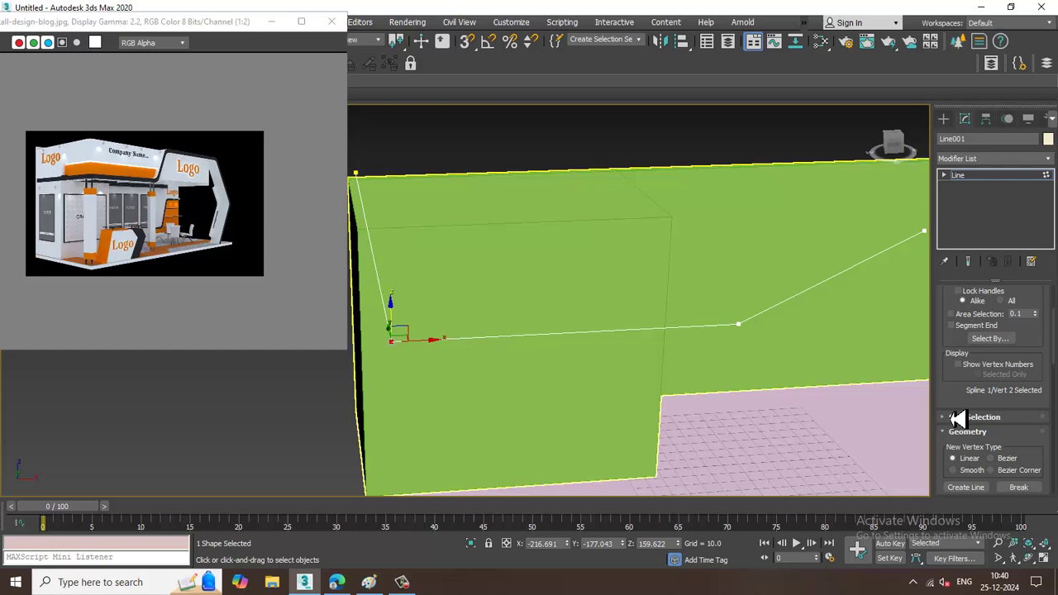
{"action": "scroll", "coordinate": [955, 386], "scroll_direction": "down", "scroll_amount": 10}
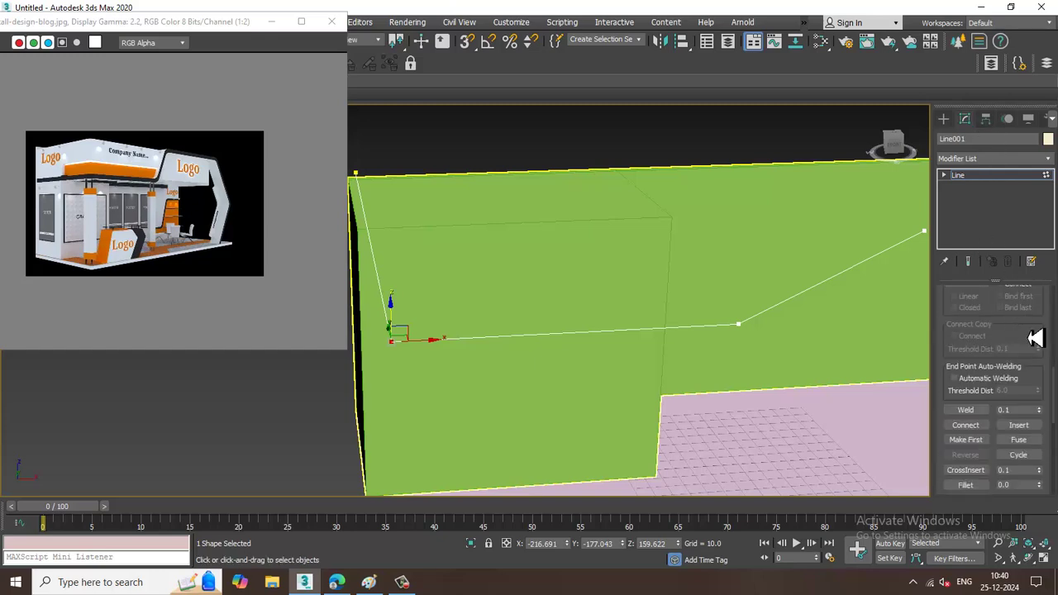
{"action": "scroll", "coordinate": [1027, 267], "scroll_direction": "down", "scroll_amount": 4}
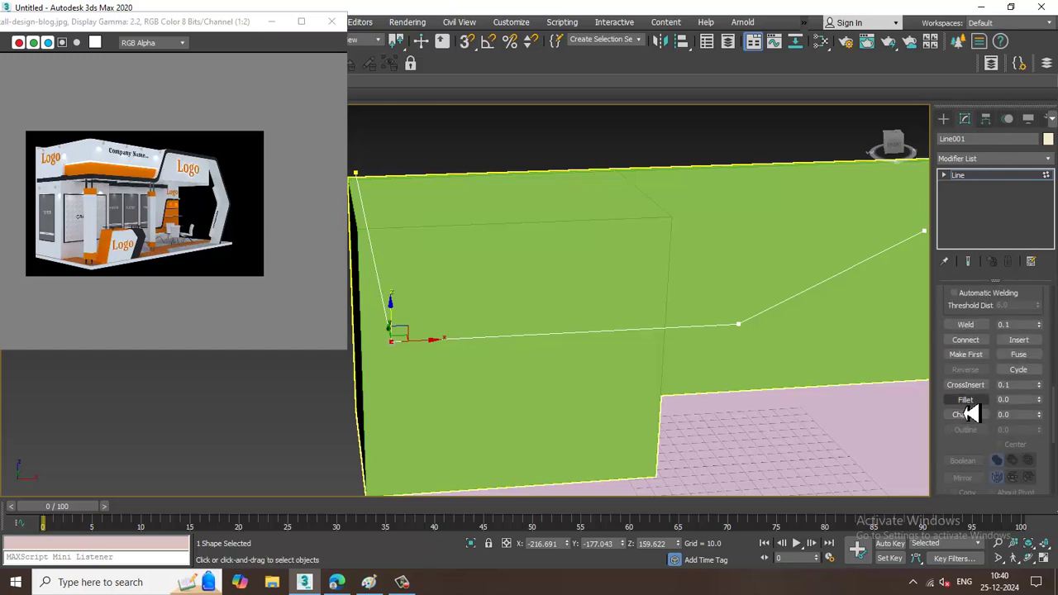
{"action": "left_click", "coordinate": [966, 401]}
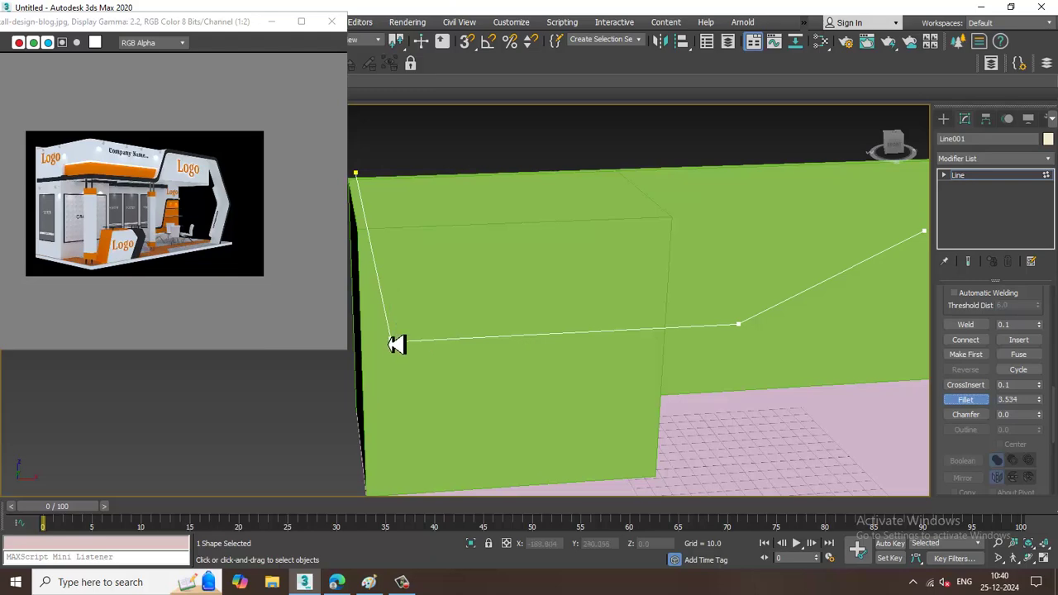
{"action": "middle_click_drag", "start_coordinate": [430, 344], "coordinate": [538, 327], "text": "alt"}
{"action": "left_click_drag", "start_coordinate": [779, 354], "coordinate": [767, 331]}
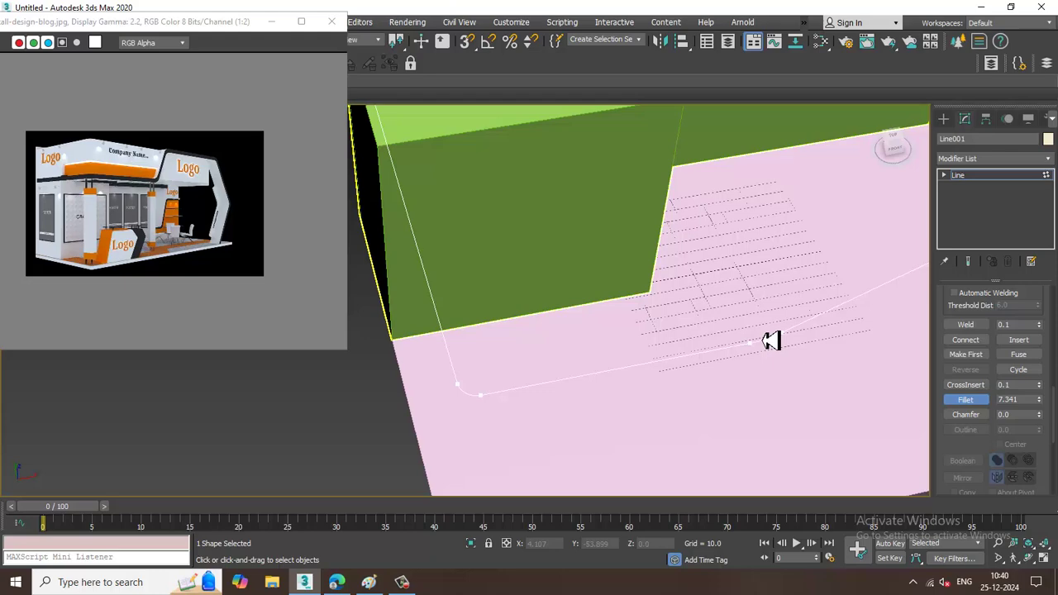
{"action": "middle_click_drag", "start_coordinate": [765, 343], "coordinate": [736, 305], "text": "alt"}
{"action": "right_click", "coordinate": [738, 305]}
{"action": "left_click", "coordinate": [998, 178]}
Step: Enable the line in the viewport with a rectangular section of length 5.46 and width 17.679
{"action": "scroll", "coordinate": [959, 306], "scroll_direction": "up", "scroll_amount": 6}
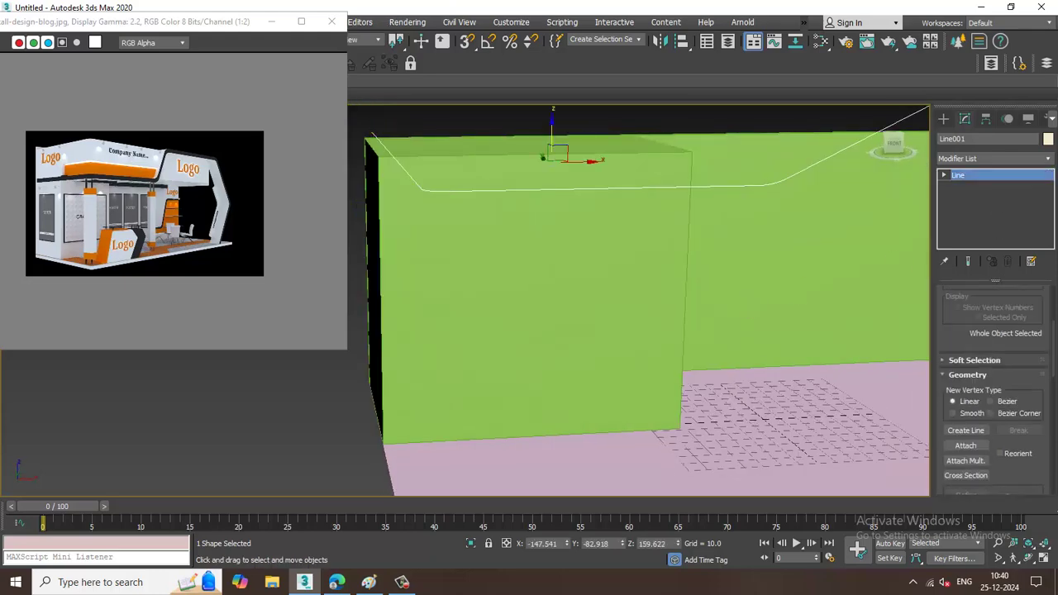
{"action": "left_click", "coordinate": [957, 294]}
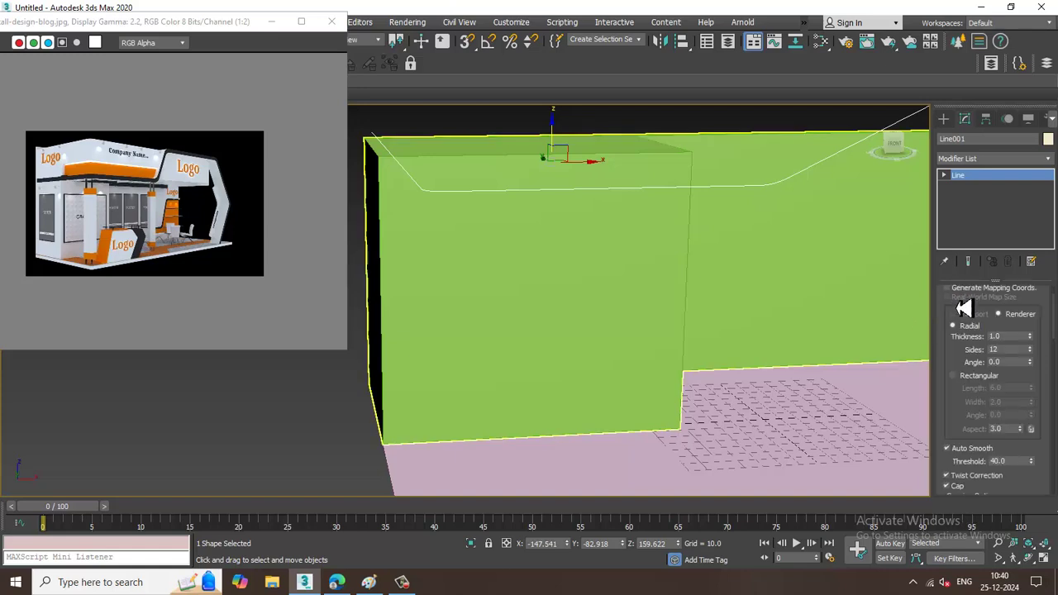
{"action": "left_click", "coordinate": [963, 316]}
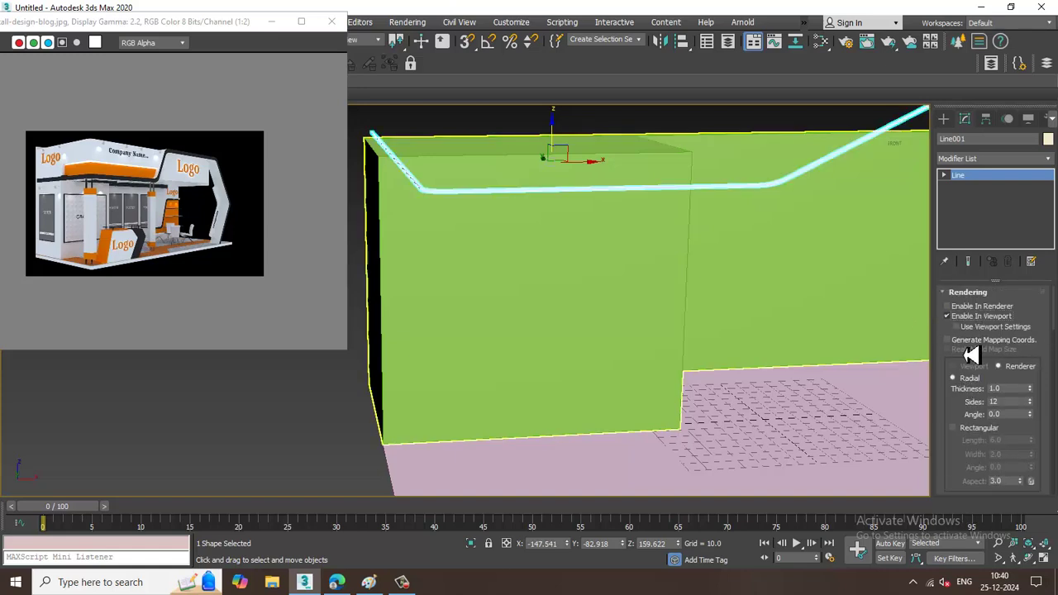
{"action": "left_click", "coordinate": [954, 427]}
{"action": "left_click_drag", "start_coordinate": [1040, 449], "coordinate": [1011, 253]}
{"action": "middle_click_drag", "start_coordinate": [773, 202], "coordinate": [740, 272], "text": "alt"}
{"action": "scroll", "coordinate": [161, 185], "scroll_direction": "up", "scroll_amount": 1}
{"action": "left_click_drag", "start_coordinate": [1034, 459], "coordinate": [1025, 386]}
{"action": "middle_click_drag", "start_coordinate": [727, 307], "coordinate": [699, 292], "text": "alt"}
Step: Select the vertex at the line's filleted front corner and nudge it slightly along X
{"action": "left_click", "coordinate": [943, 176]}
{"action": "left_click", "coordinate": [967, 186]}
{"action": "left_click_drag", "start_coordinate": [572, 340], "coordinate": [607, 390]}
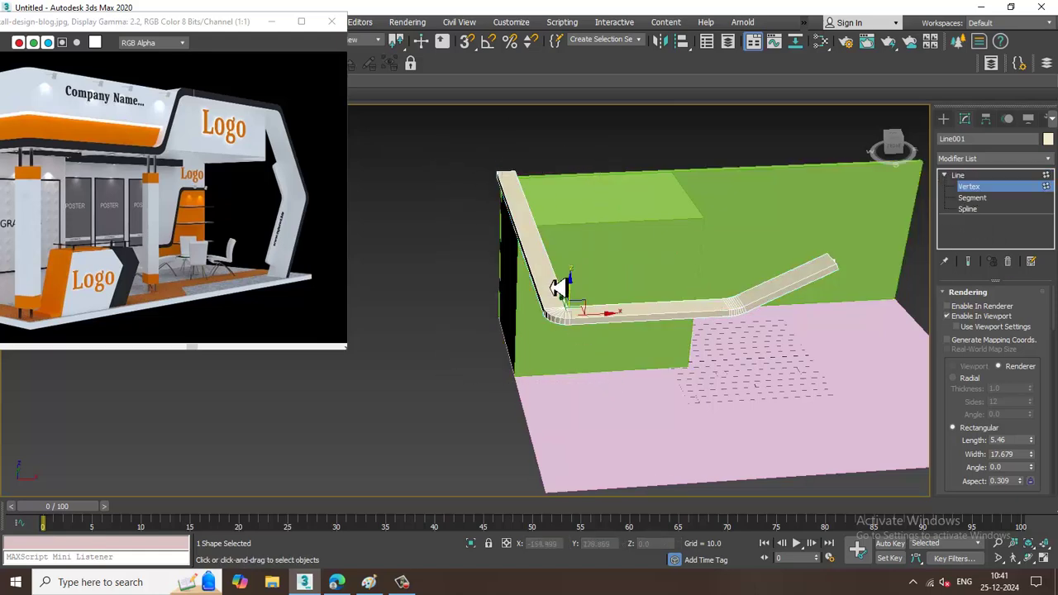
{"action": "left_click_drag", "start_coordinate": [605, 322], "coordinate": [610, 322]}
{"action": "middle_click_drag", "start_coordinate": [609, 322], "coordinate": [679, 309], "text": "alt"}
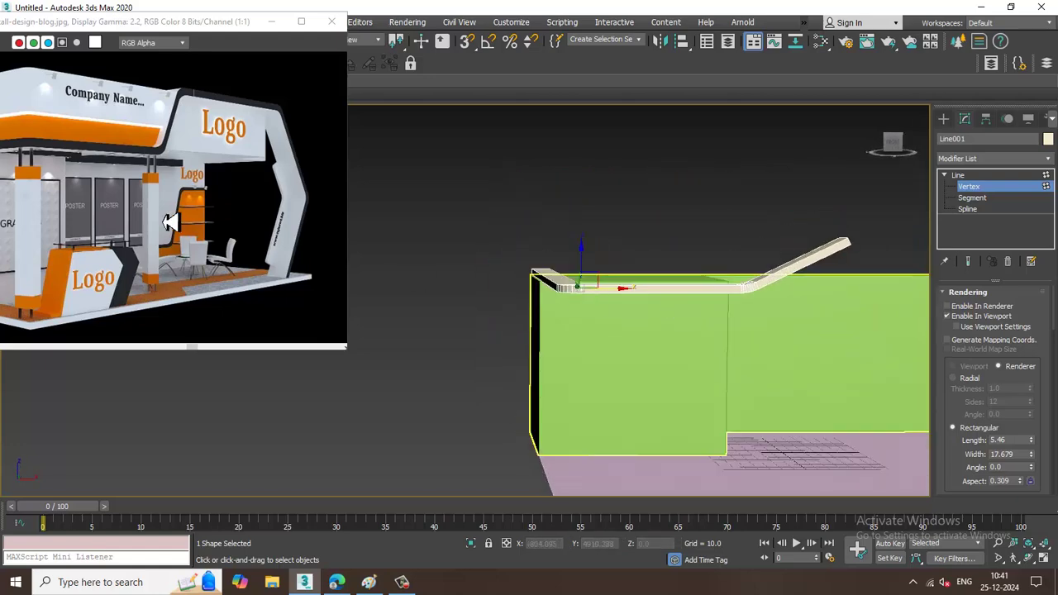
Step: Raise the end vertex of the band's sloped section to about Z 211.3, with the reference image moved fully into view
{"action": "left_click_drag", "start_coordinate": [97, 36], "coordinate": [206, 70]}
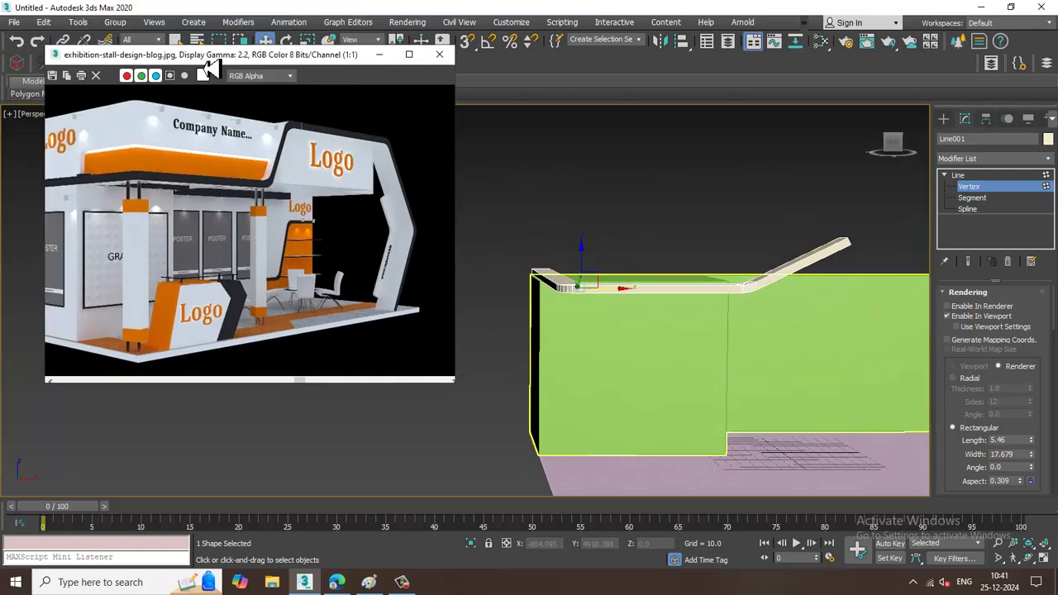
{"action": "middle_click_drag", "start_coordinate": [217, 192], "coordinate": [278, 196]}
{"action": "middle_click_drag", "start_coordinate": [699, 262], "coordinate": [747, 270], "text": "alt"}
{"action": "key", "text": "1"}
{"action": "left_click_drag", "start_coordinate": [741, 236], "coordinate": [803, 288]}
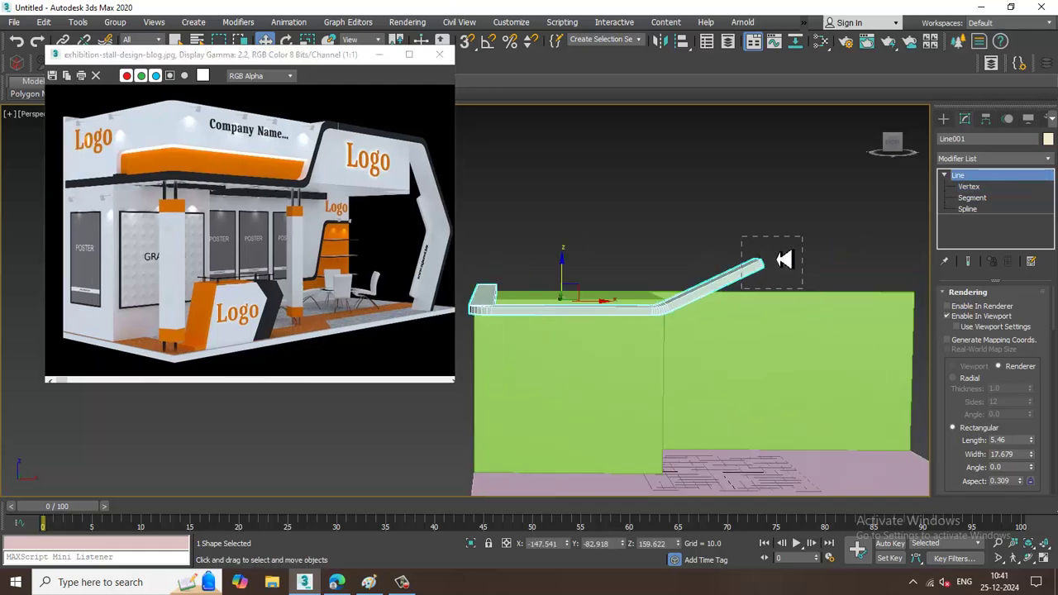
{"action": "left_click", "coordinate": [968, 186]}
{"action": "left_click_drag", "start_coordinate": [708, 248], "coordinate": [797, 293]}
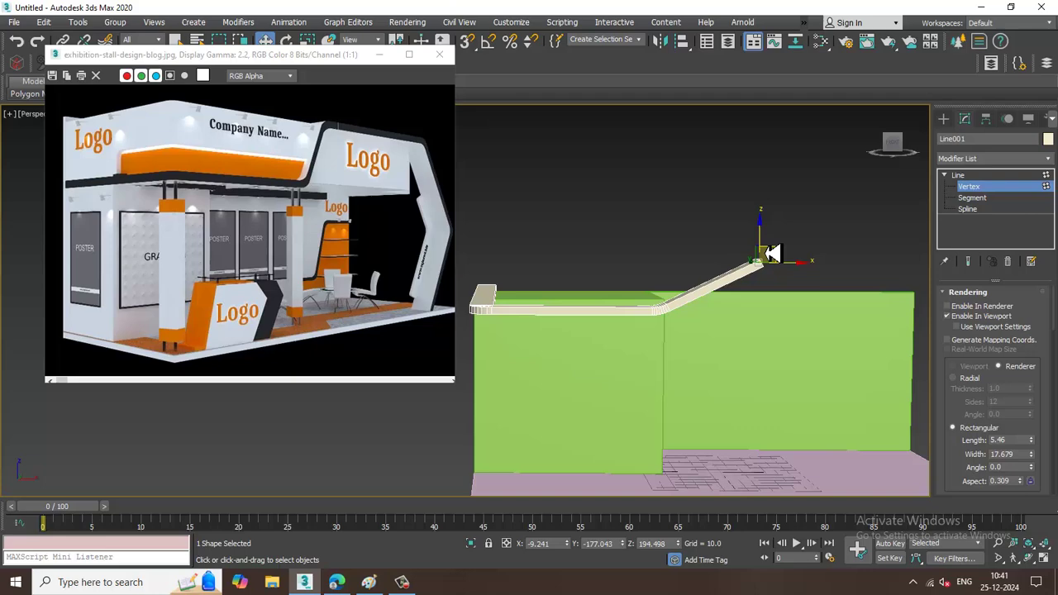
{"action": "left_click_drag", "start_coordinate": [767, 230], "coordinate": [767, 221]}
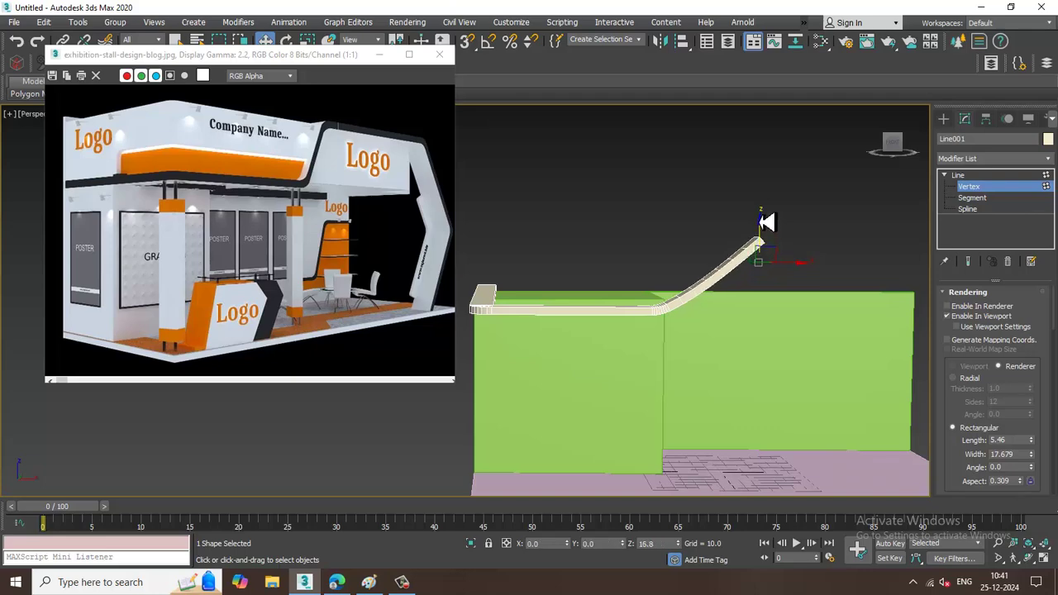
{"action": "middle_click_drag", "start_coordinate": [772, 226], "coordinate": [687, 288], "text": "alt"}
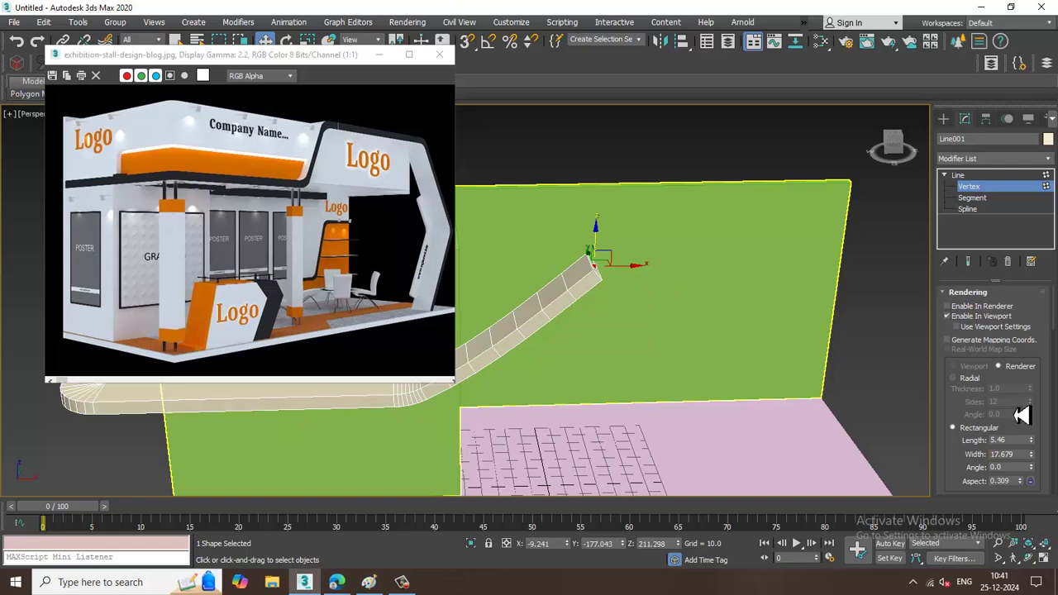
Step: Start the vertex Insert tool for the line and try it at the upper end vertex in the Perspective view
{"action": "left_click_drag", "start_coordinate": [955, 461], "coordinate": [965, 230]}
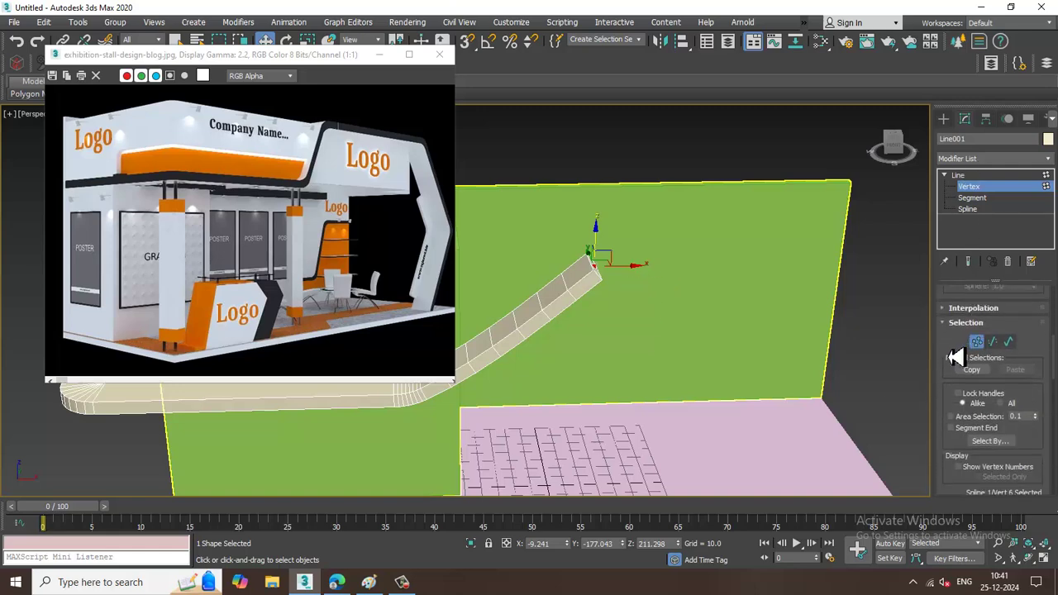
{"action": "left_click_drag", "start_coordinate": [955, 357], "coordinate": [956, 240]}
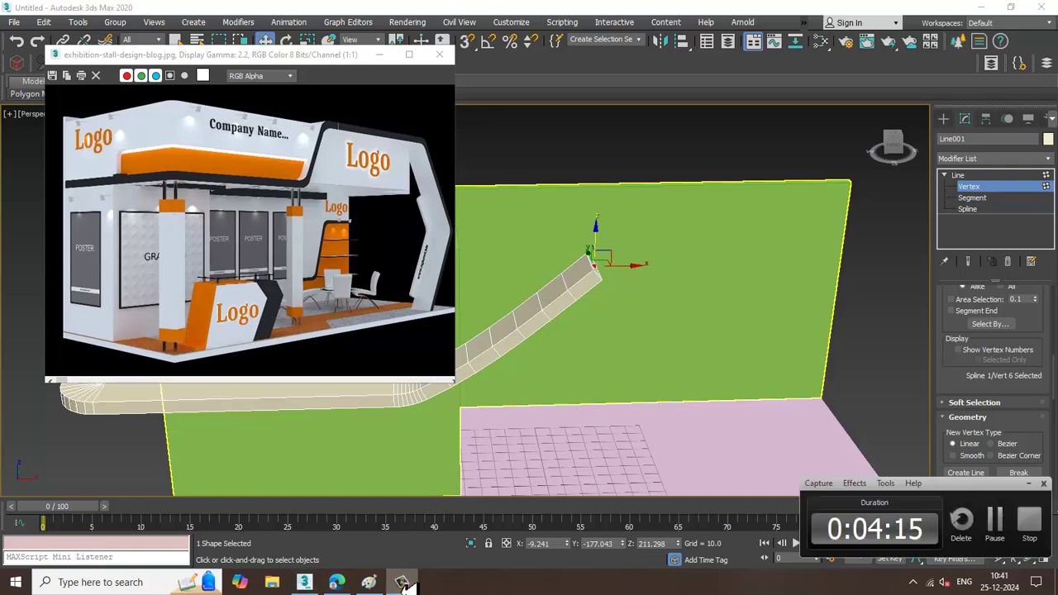
{"action": "left_click_drag", "start_coordinate": [955, 378], "coordinate": [913, 190]}
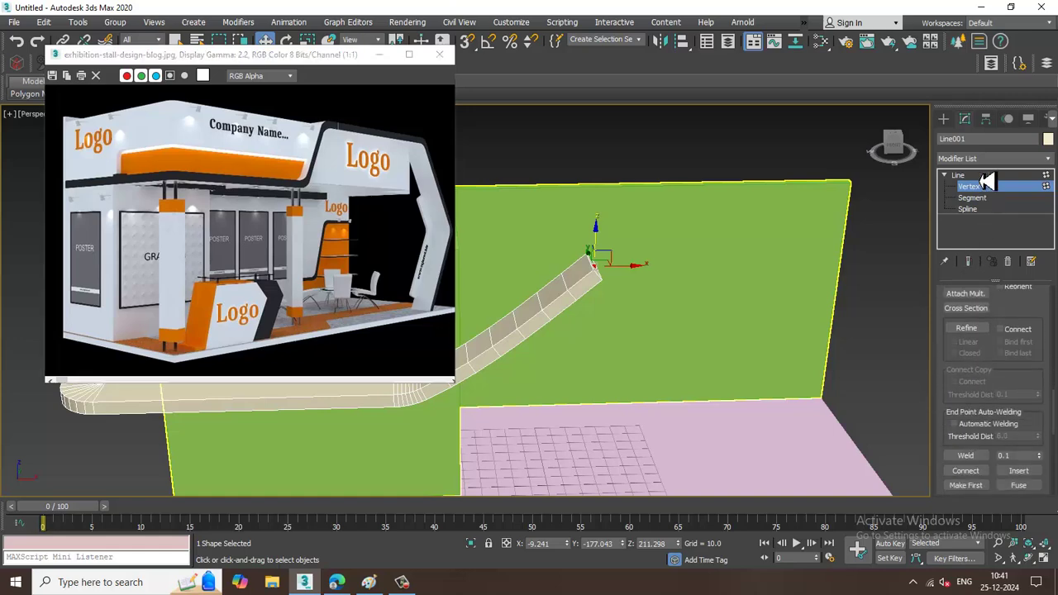
{"action": "left_click", "coordinate": [1023, 459]}
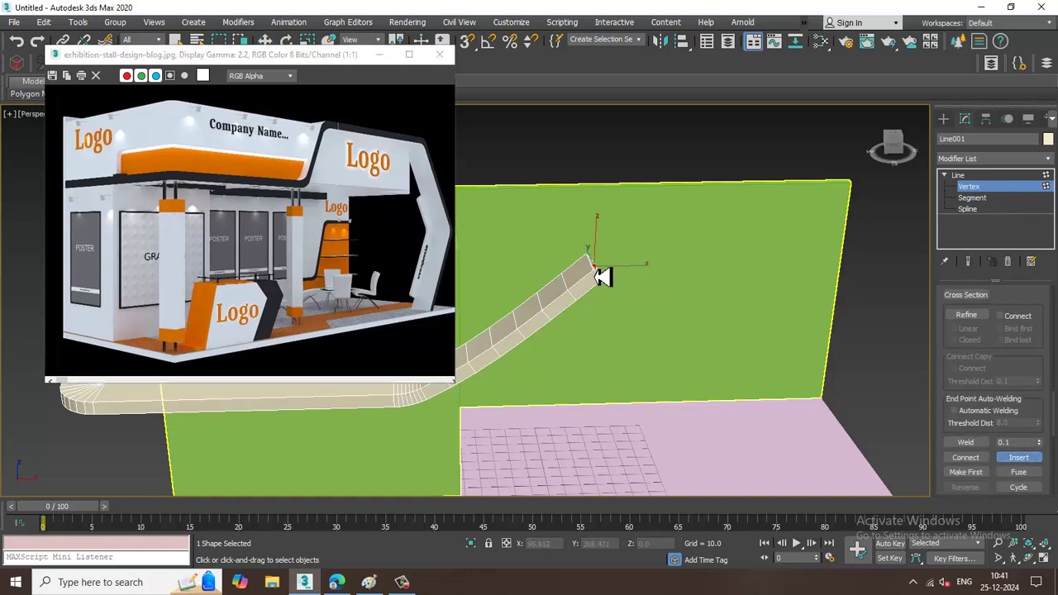
{"action": "left_click", "coordinate": [596, 263]}
{"action": "right_click", "coordinate": [685, 283]}
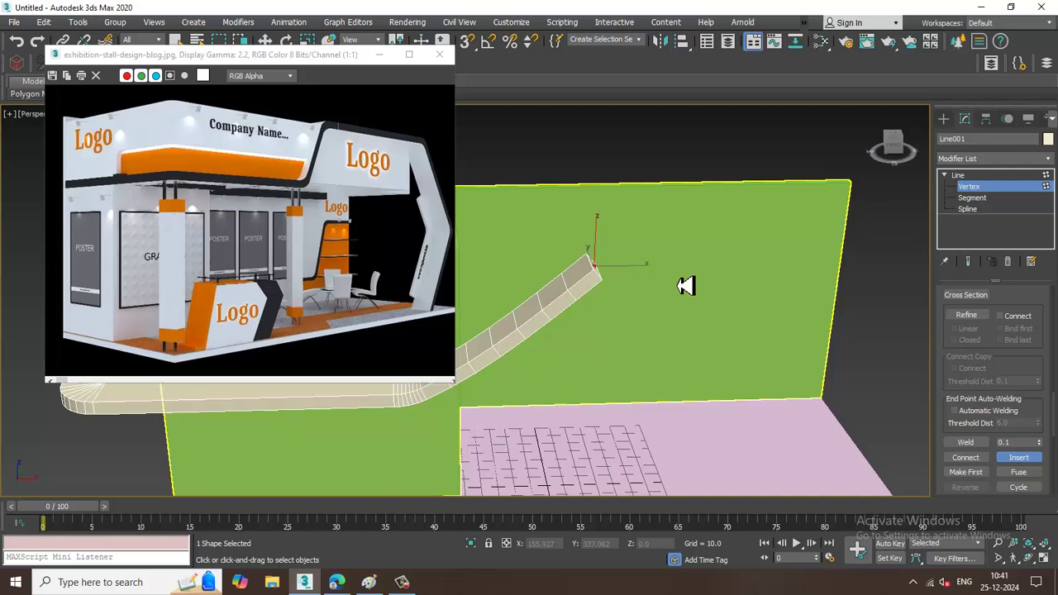
Step: Extend the band from its upper end in the Front view by inserting a vertex at about X 4, Z 212.5
{"action": "scroll", "coordinate": [733, 307], "scroll_direction": "down", "scroll_amount": 3}
{"action": "key", "text": "alt+w"}
{"action": "left_click", "coordinate": [755, 226]}
{"action": "key", "text": "alt+w"}
{"action": "key", "text": "z"}
{"action": "middle_click_drag", "start_coordinate": [596, 295], "coordinate": [686, 306]}
{"action": "scroll", "coordinate": [686, 306], "scroll_direction": "up", "scroll_amount": 2}
{"action": "left_click", "coordinate": [591, 312]}
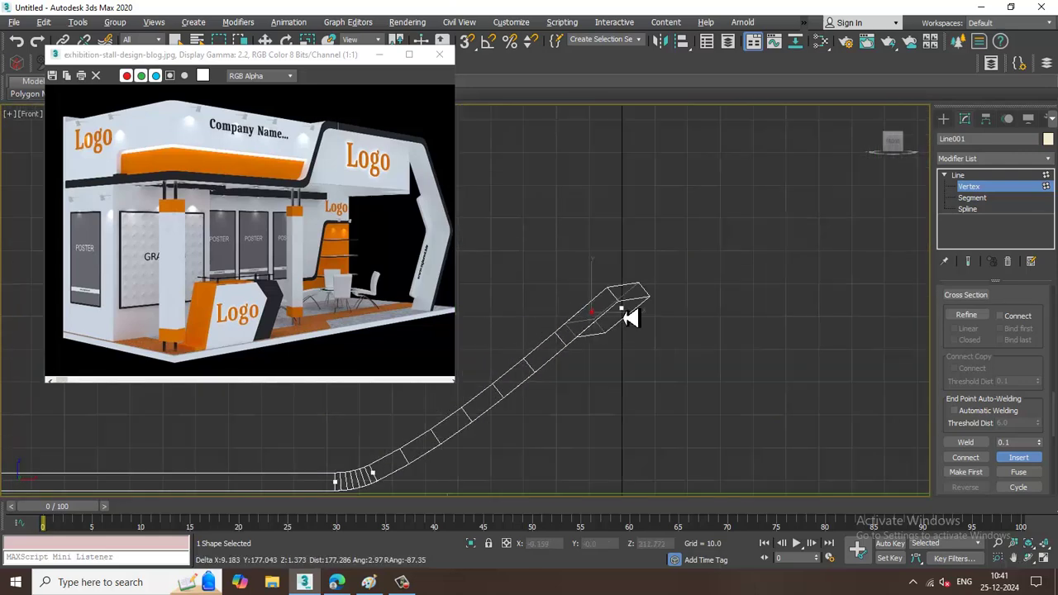
{"action": "left_click", "coordinate": [634, 309]}
{"action": "right_click", "coordinate": [690, 319]}
{"action": "key", "text": "w"}
{"action": "key", "text": "alt+w"}
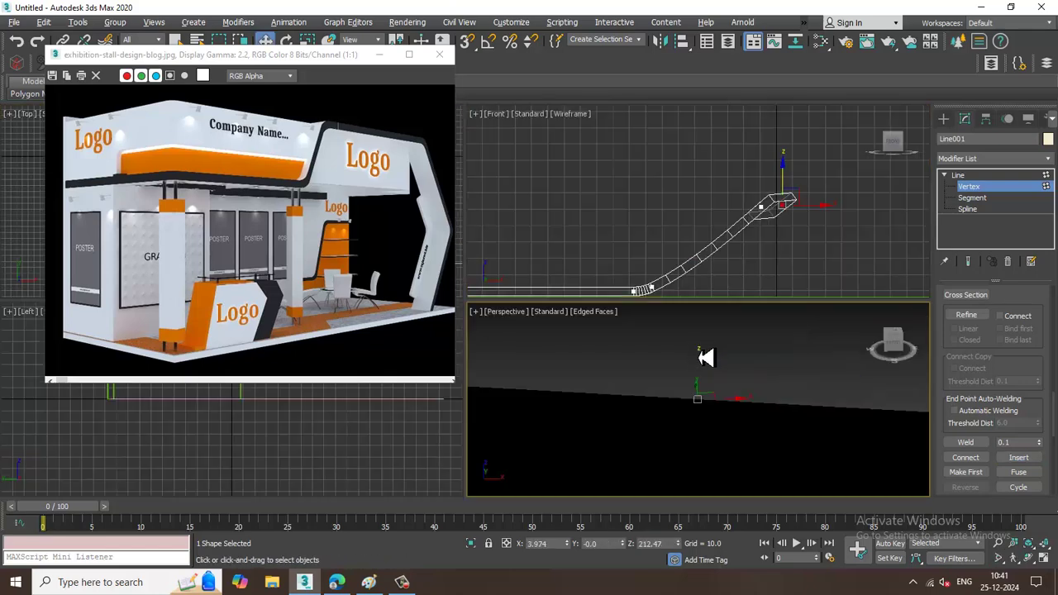
Step: Move the new end vertex in line with the band's front run, to about X 10.4, Y -176.4
{"action": "key", "text": "alt+w"}
{"action": "mouse_move", "coordinate": [713, 362]}
{"action": "middle_mouse_down", "text": "alt"}
{"action": "mouse_move", "coordinate": [765, 383]}
{"action": "mouse_move", "coordinate": [714, 372]}
{"action": "middle_mouse_up", "text": "alt"}
{"action": "scroll", "coordinate": [757, 382], "scroll_direction": "down", "scroll_amount": 4}
{"action": "left_click_drag", "start_coordinate": [689, 345], "coordinate": [796, 396]}
{"action": "middle_click_drag", "start_coordinate": [796, 397], "coordinate": [821, 405], "text": "alt"}
{"action": "scroll", "coordinate": [820, 405], "scroll_direction": "up", "scroll_amount": 6}
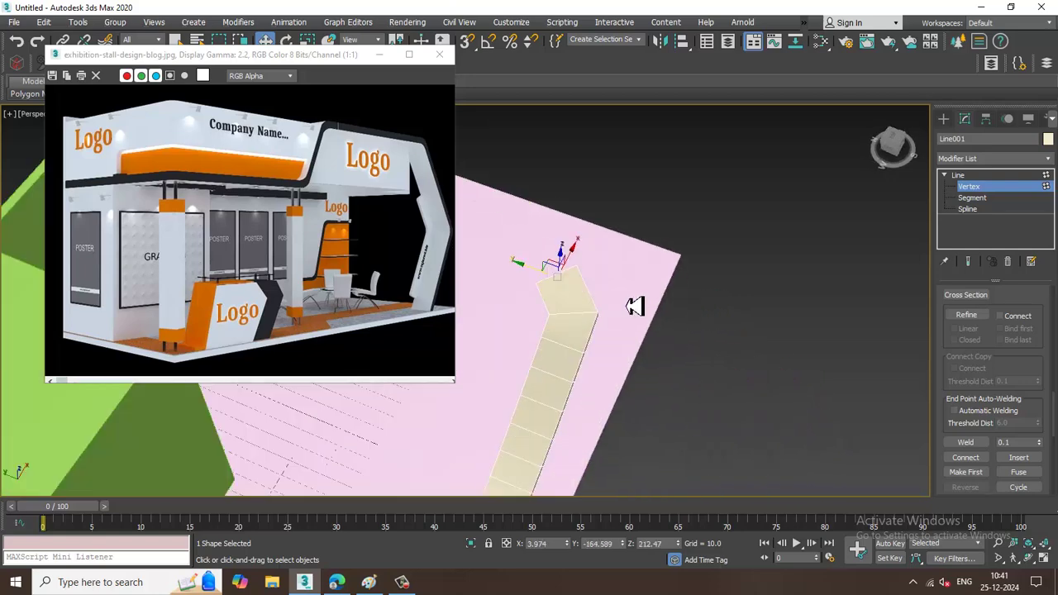
{"action": "scroll", "coordinate": [609, 305], "scroll_direction": "down", "scroll_amount": 1}
{"action": "left_click_drag", "start_coordinate": [578, 286], "coordinate": [705, 338]}
{"action": "middle_click_drag", "start_coordinate": [705, 338], "coordinate": [642, 293], "text": "alt"}
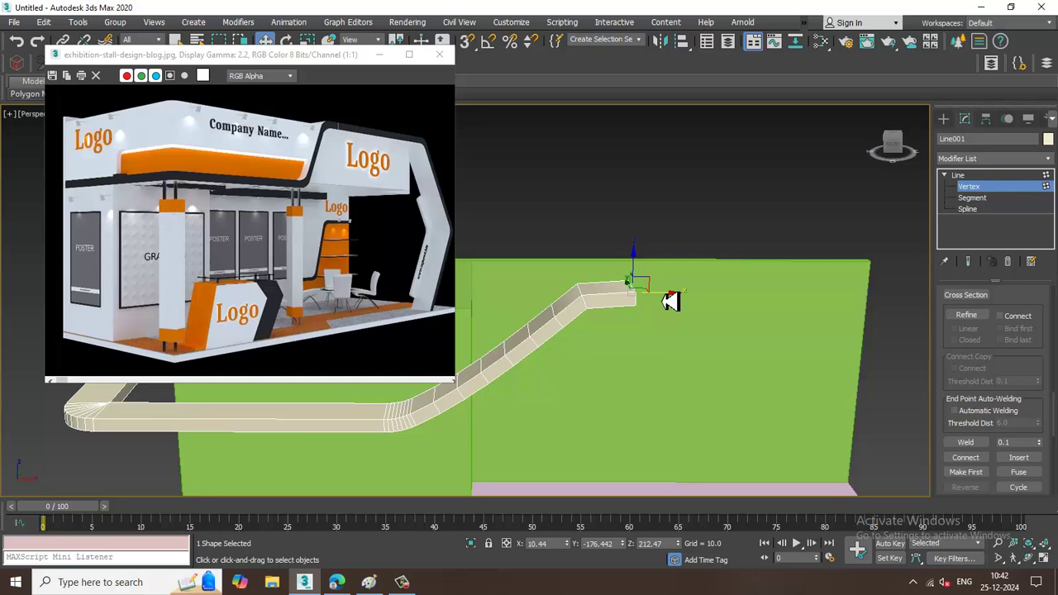
Step: Level the short end section in the Front view by adjusting the height of its end vertex
{"action": "key", "text": "alt+w"}
{"action": "key", "text": "alt+w"}
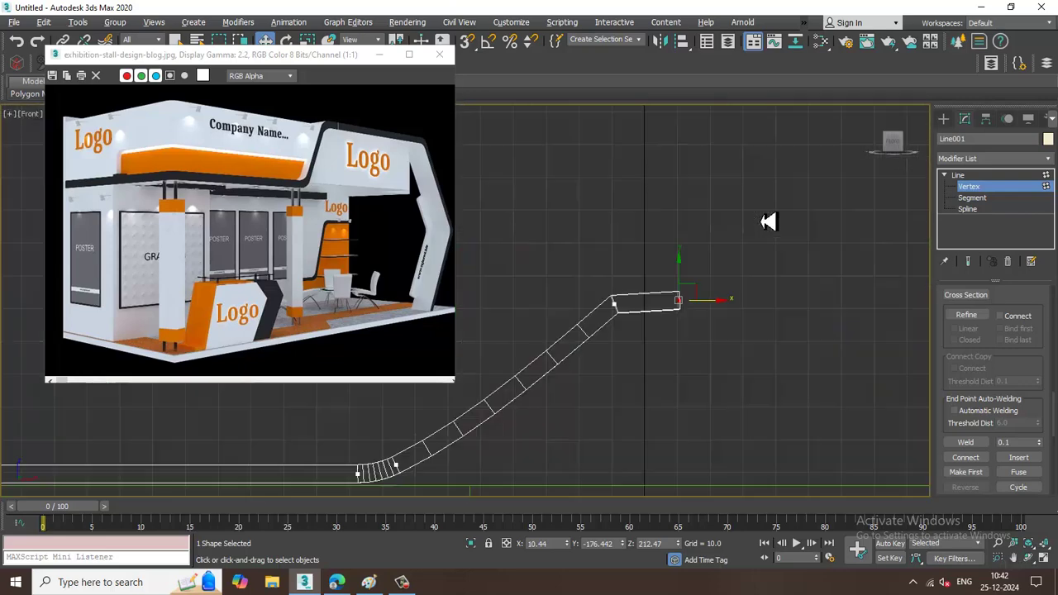
{"action": "left_click_drag", "start_coordinate": [762, 243], "coordinate": [767, 247]}
Step: Convert the vertex at the foot of the sloped section to Corner so that the slope runs straight
{"action": "middle_click_drag", "start_coordinate": [514, 400], "coordinate": [592, 359]}
{"action": "left_click", "coordinate": [547, 394]}
{"action": "right_click", "coordinate": [596, 373]}
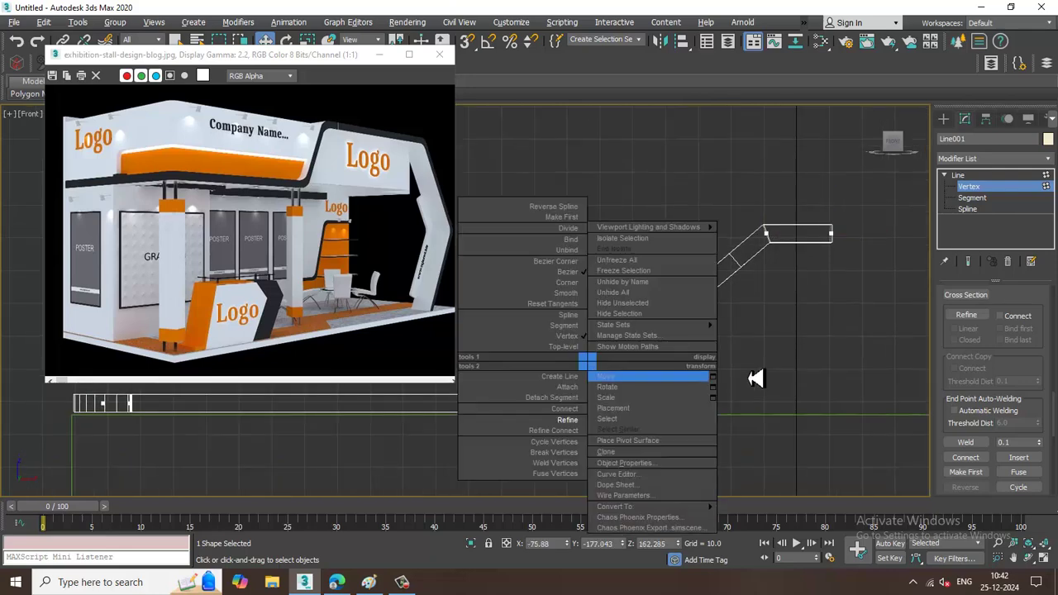
{"action": "left_click", "coordinate": [882, 366]}
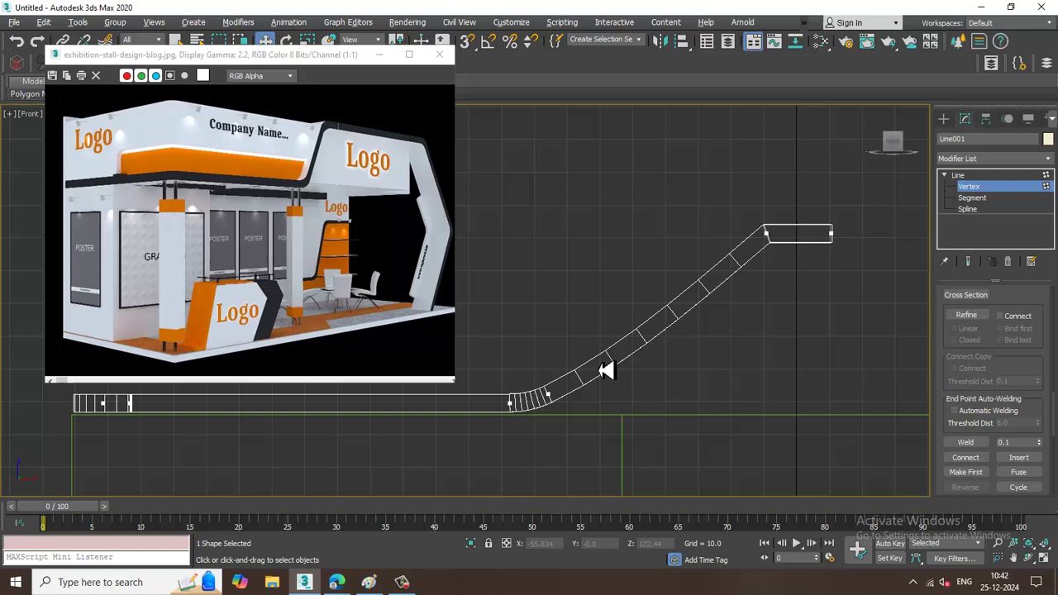
{"action": "right_click", "coordinate": [555, 404]}
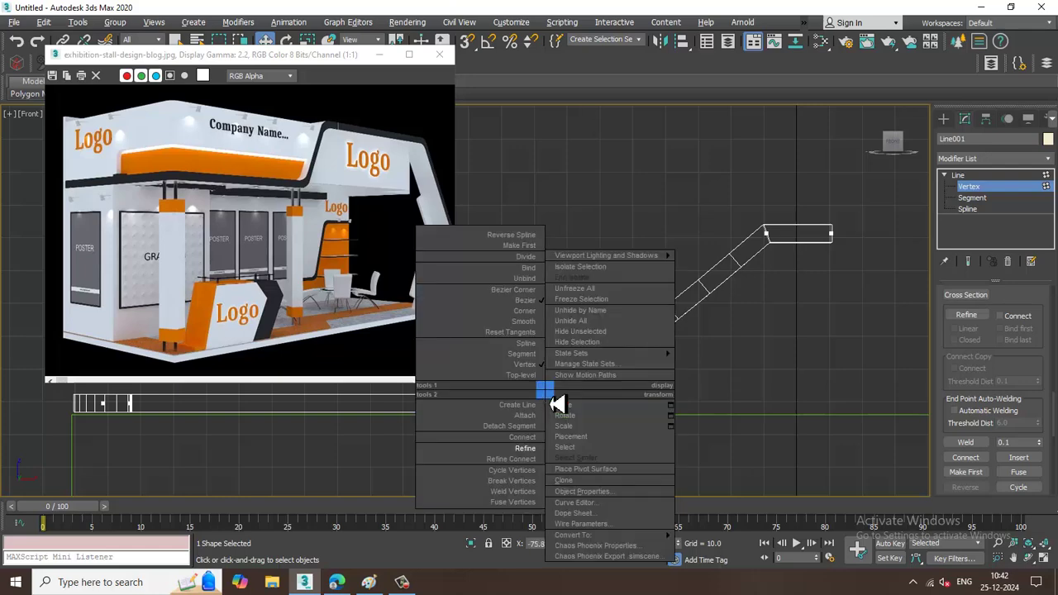
{"action": "left_click", "coordinate": [537, 321]}
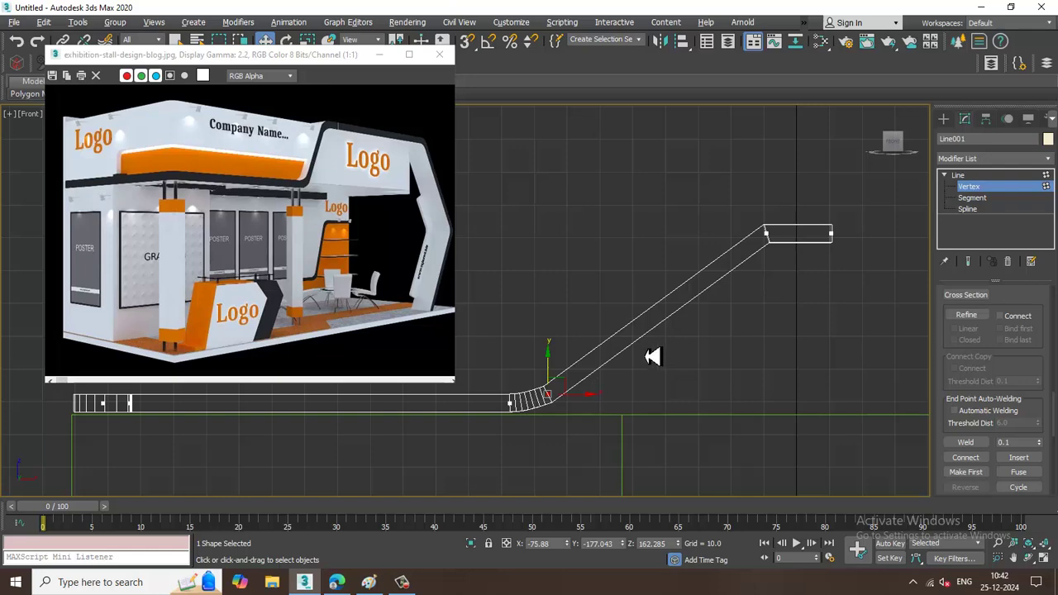
Step: Widen the line's rectangular section to a width of 21.215
{"action": "scroll", "coordinate": [653, 355], "scroll_direction": "down", "scroll_amount": 2}
{"action": "middle_click_drag", "start_coordinate": [633, 354], "coordinate": [754, 330]}
{"action": "key", "text": "alt+w"}
{"action": "middle_click", "coordinate": [792, 375]}
{"action": "key", "text": "alt+w"}
{"action": "scroll", "coordinate": [779, 372], "scroll_direction": "down", "scroll_amount": 4}
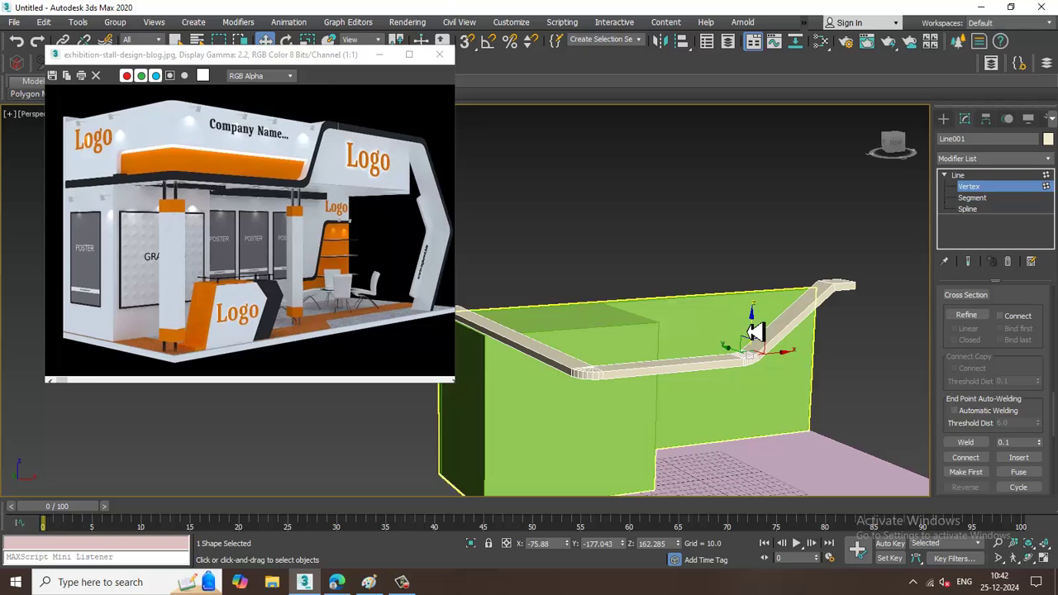
{"action": "middle_click_drag", "start_coordinate": [860, 316], "coordinate": [943, 368], "text": "alt"}
{"action": "left_click_drag", "start_coordinate": [950, 324], "coordinate": [974, 522]}
{"action": "scroll", "coordinate": [961, 410], "scroll_direction": "up", "scroll_amount": 5}
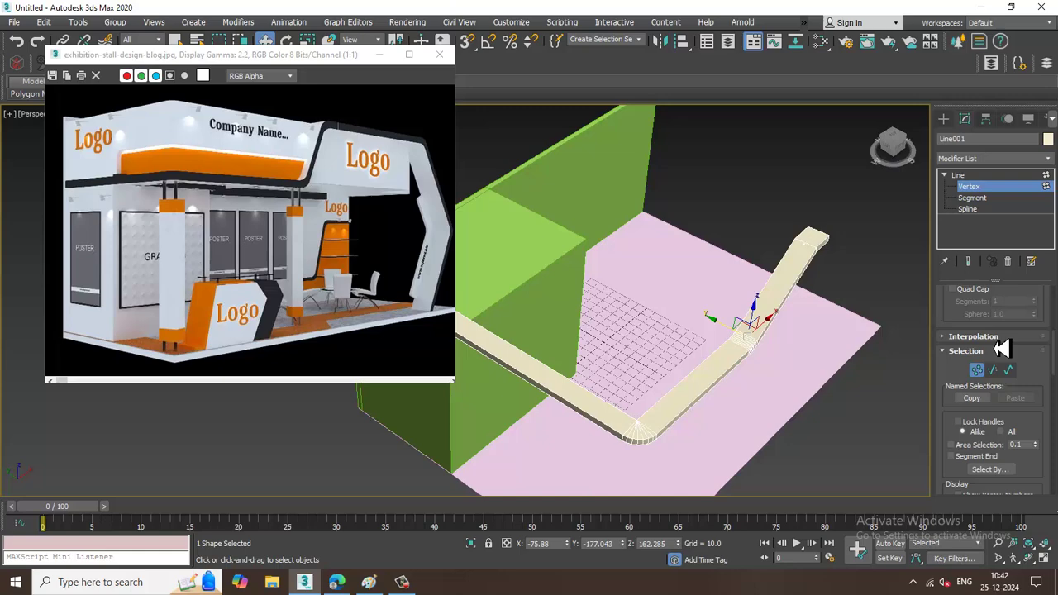
{"action": "left_click_drag", "start_coordinate": [1037, 344], "coordinate": [1035, 329]}
Step: Leave vertex editing and shift the whole band slightly along X, to about X -145.9
{"action": "middle_click_drag", "start_coordinate": [793, 364], "coordinate": [819, 357], "text": "alt"}
{"action": "left_click_drag", "start_coordinate": [813, 352], "coordinate": [831, 354]}
{"action": "left_click", "coordinate": [966, 175]}
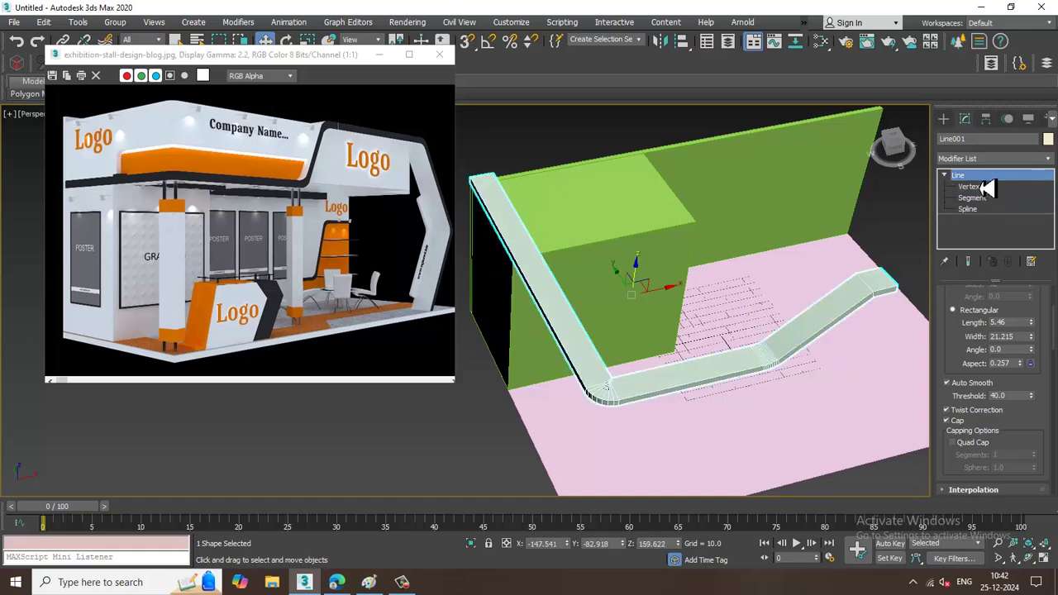
{"action": "left_click_drag", "start_coordinate": [671, 299], "coordinate": [676, 299]}
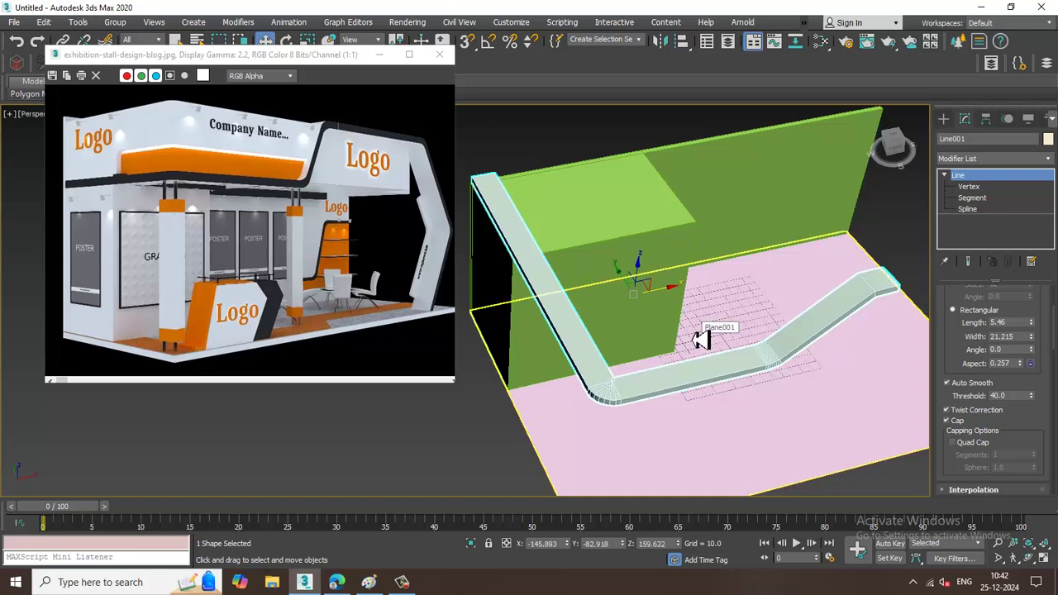
Step: Set up the Line tool in the Top view with Enable In Viewport turned off for the new spline
{"action": "middle_click_drag", "start_coordinate": [694, 289], "coordinate": [741, 302]}
{"action": "key", "text": "alt+w"}
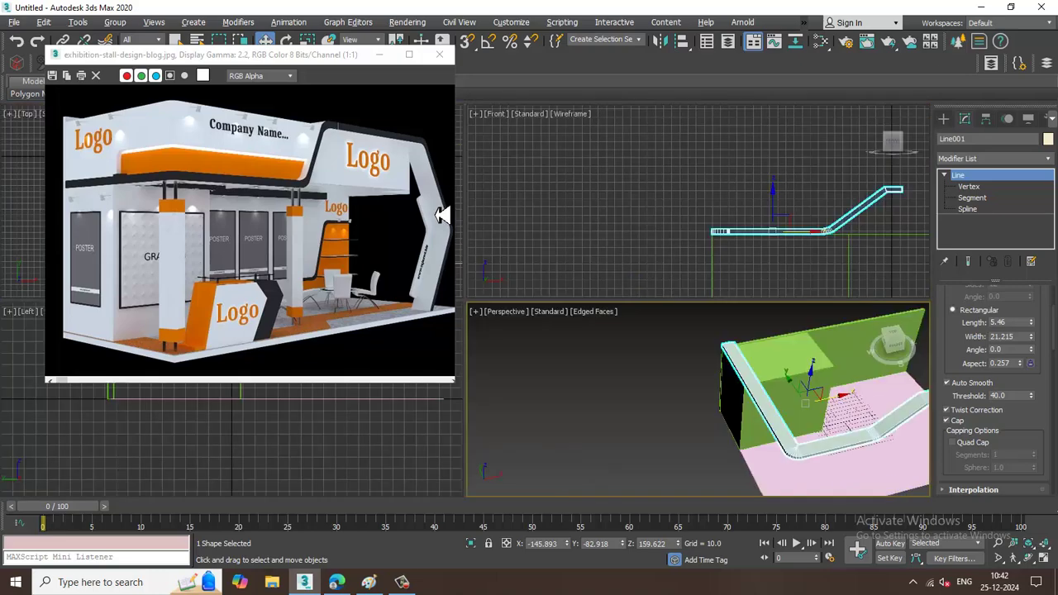
{"action": "left_click_drag", "start_coordinate": [304, 59], "coordinate": [245, 60]}
{"action": "middle_click_drag", "start_coordinate": [425, 224], "coordinate": [442, 215]}
{"action": "key", "text": "alt+w"}
{"action": "middle_click_drag", "start_coordinate": [572, 168], "coordinate": [598, 219]}
{"action": "scroll", "coordinate": [734, 192], "scroll_direction": "down", "scroll_amount": 2}
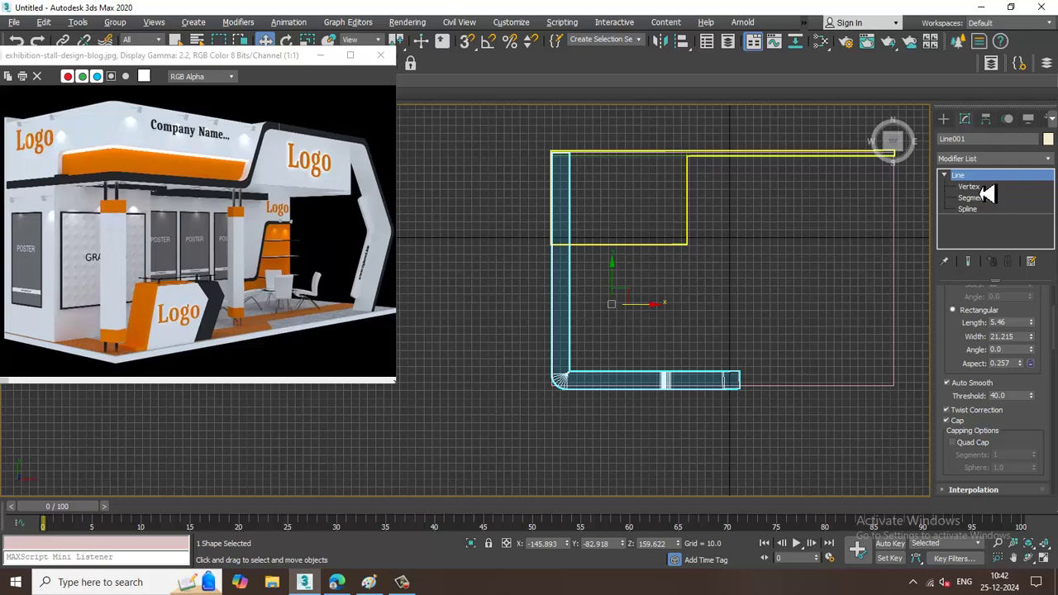
{"action": "left_click", "coordinate": [942, 118]}
{"action": "left_click", "coordinate": [966, 209]}
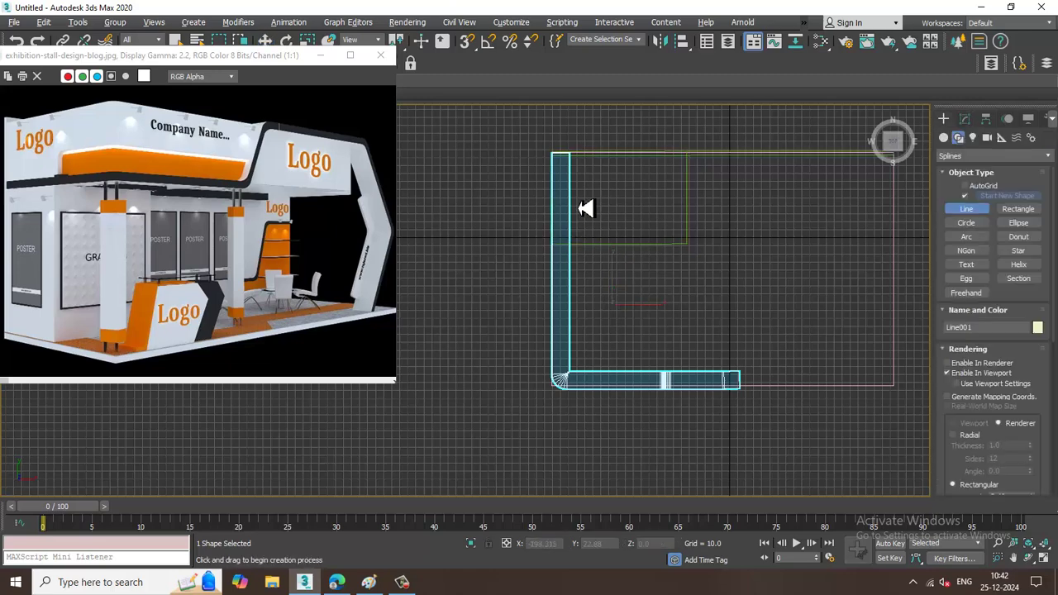
{"action": "left_click", "coordinate": [562, 154]}
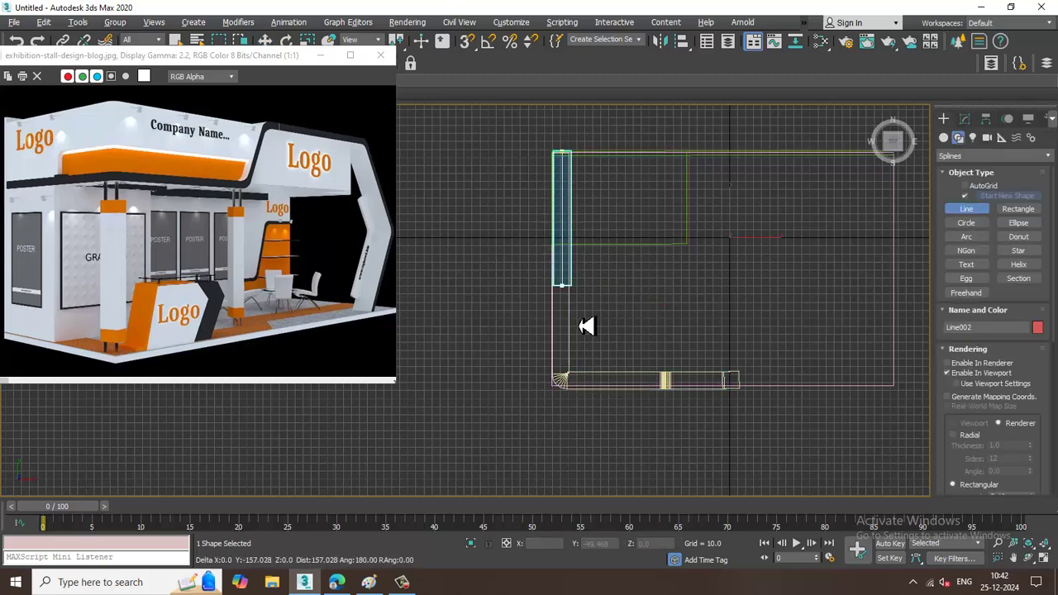
{"action": "right_click", "coordinate": [570, 371]}
{"action": "left_click", "coordinate": [947, 373]}
Step: Draw an L-shaped line along the band's centre, from the back wall to the front corner and along the front run
{"action": "left_click", "coordinate": [565, 159]}
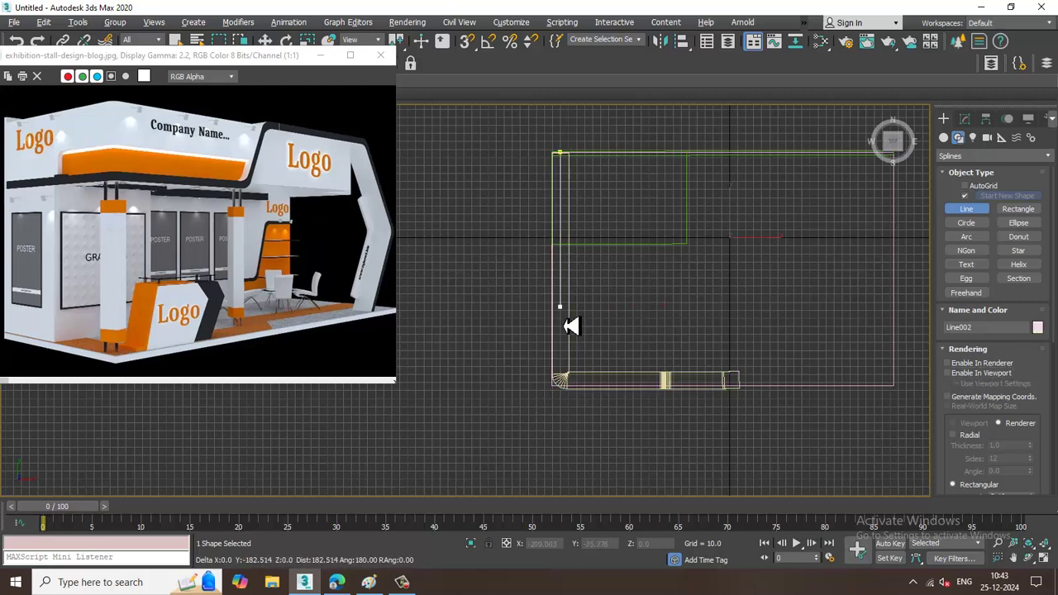
{"action": "left_click", "coordinate": [579, 388]}
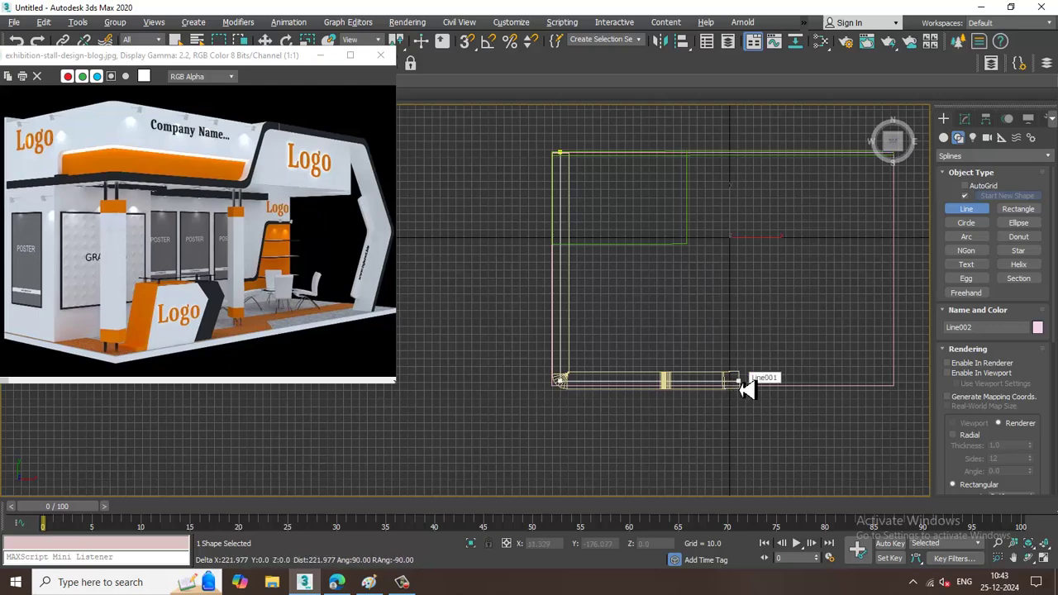
{"action": "left_click", "coordinate": [726, 386]}
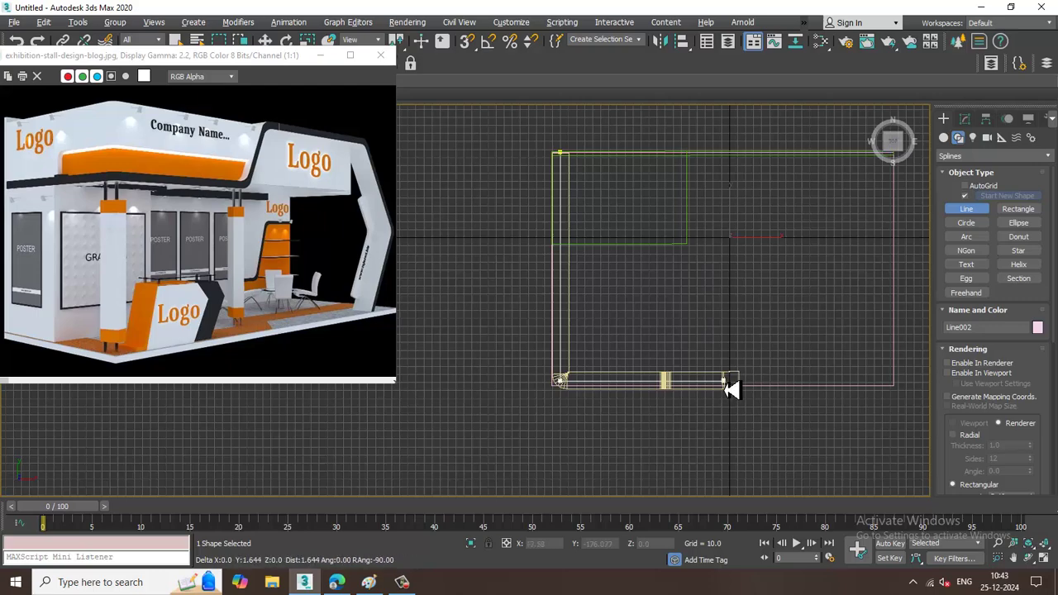
{"action": "right_click", "coordinate": [725, 386]}
{"action": "right_click", "coordinate": [727, 387]}
Step: Raise the new L-shaped line to the band's height, about Z 162.5
{"action": "key", "text": "alt+w"}
{"action": "key", "text": "alt+w"}
{"action": "middle_click_drag", "start_coordinate": [765, 408], "coordinate": [619, 385], "text": "alt"}
{"action": "left_click_drag", "start_coordinate": [633, 296], "coordinate": [633, 224]}
{"action": "middle_click_drag", "start_coordinate": [781, 308], "coordinate": [761, 311], "text": "alt"}
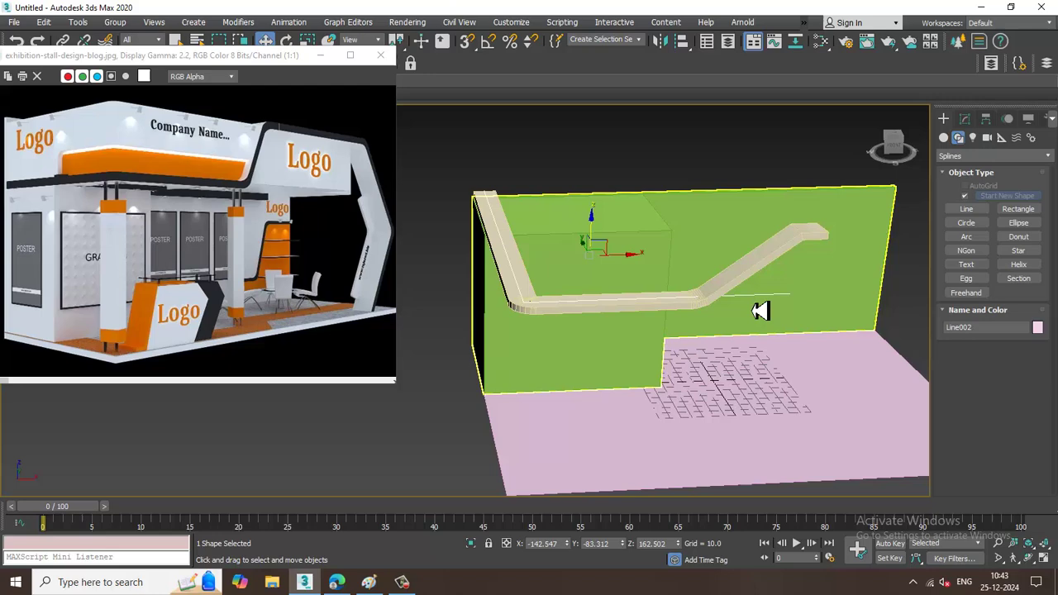
Step: Steepen the band's sloped section in the Front view by moving its two upper end vertices higher and closer to the bend
{"action": "left_click", "coordinate": [770, 251]}
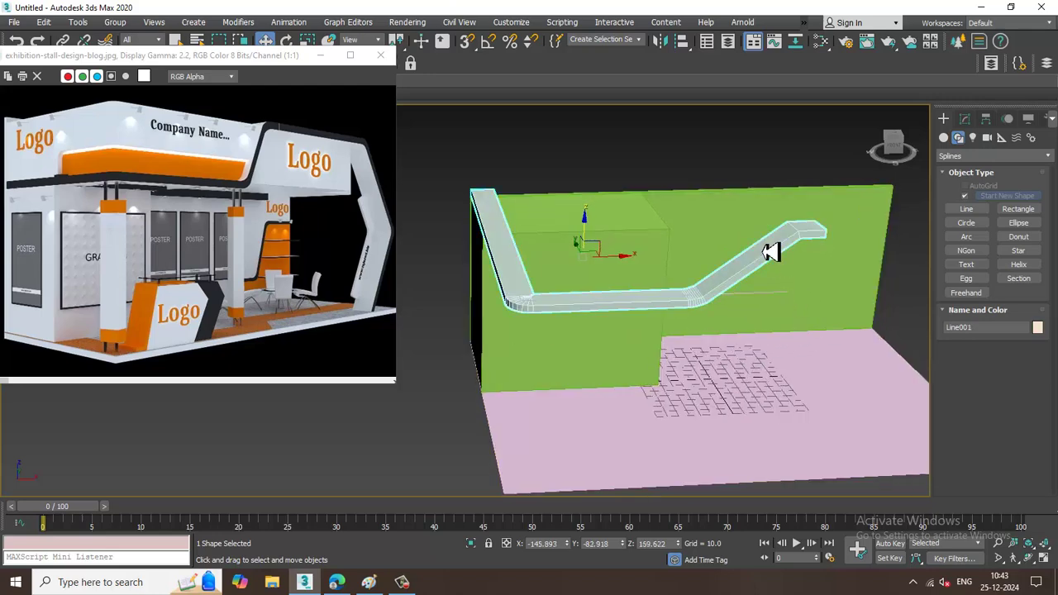
{"action": "key", "text": "alt+w"}
{"action": "middle_click", "coordinate": [727, 197]}
{"action": "key", "text": "alt+w"}
{"action": "middle_click_drag", "start_coordinate": [777, 206], "coordinate": [722, 208]}
{"action": "key", "text": "1"}
{"action": "left_click_drag", "start_coordinate": [660, 224], "coordinate": [836, 334]}
{"action": "left_click_drag", "start_coordinate": [791, 279], "coordinate": [752, 279]}
{"action": "left_click_drag", "start_coordinate": [714, 242], "coordinate": [717, 228]}
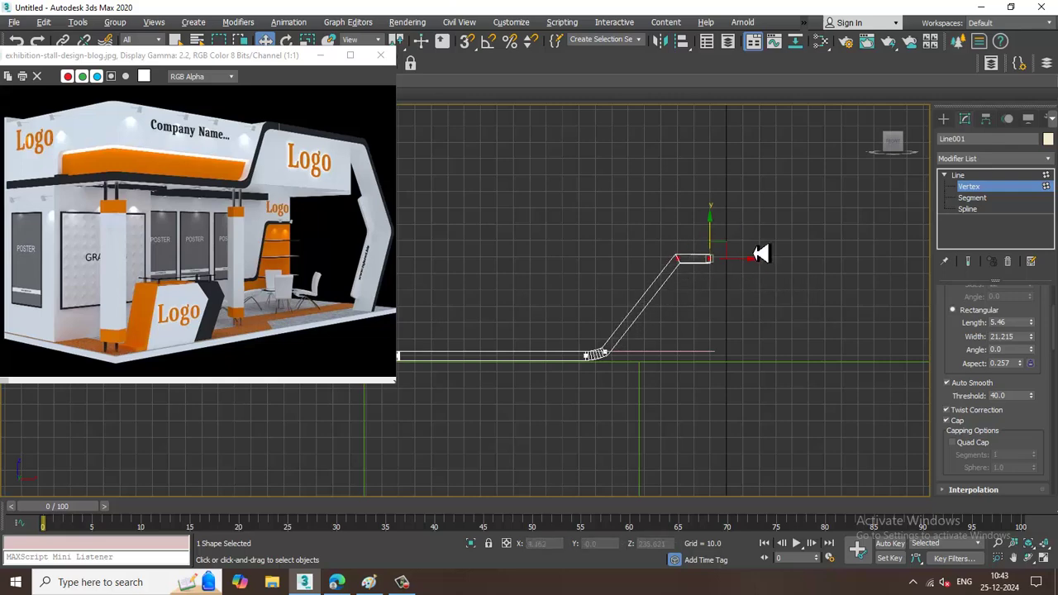
{"action": "left_click_drag", "start_coordinate": [750, 268], "coordinate": [763, 272]}
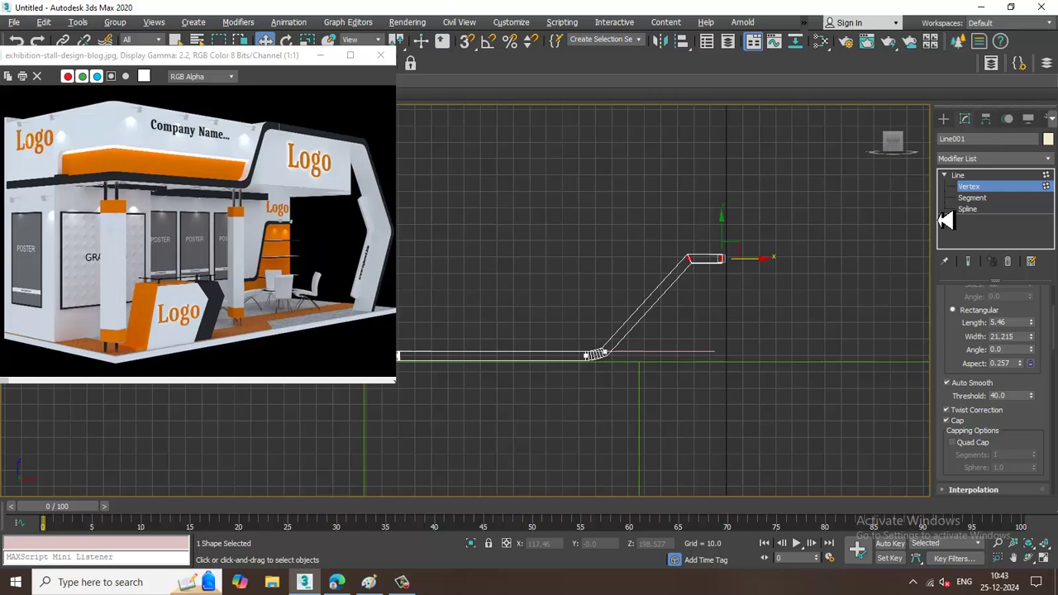
{"action": "left_click", "coordinate": [989, 185]}
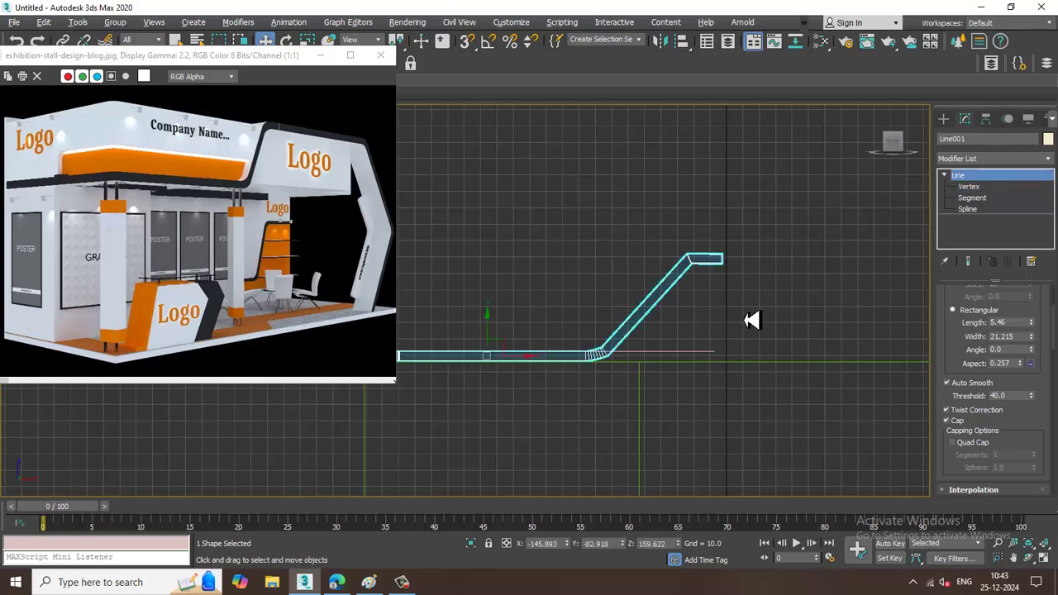
Step: Select the L-shaped line above the band and make its rectangular section visible in the viewport
{"action": "left_click", "coordinate": [714, 353]}
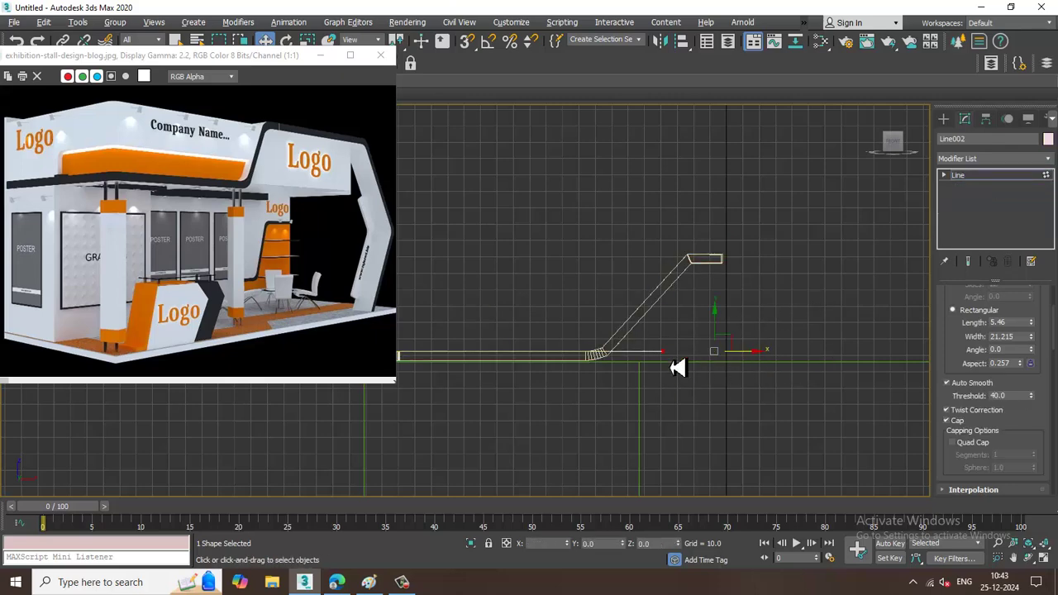
{"action": "left_click_drag", "start_coordinate": [622, 371], "coordinate": [623, 372]}
{"action": "key", "text": "alt+w"}
{"action": "middle_click", "coordinate": [814, 406]}
{"action": "key", "text": "alt+w"}
{"action": "middle_click_drag", "start_coordinate": [768, 393], "coordinate": [876, 330], "text": "alt"}
{"action": "left_click", "coordinate": [996, 177]}
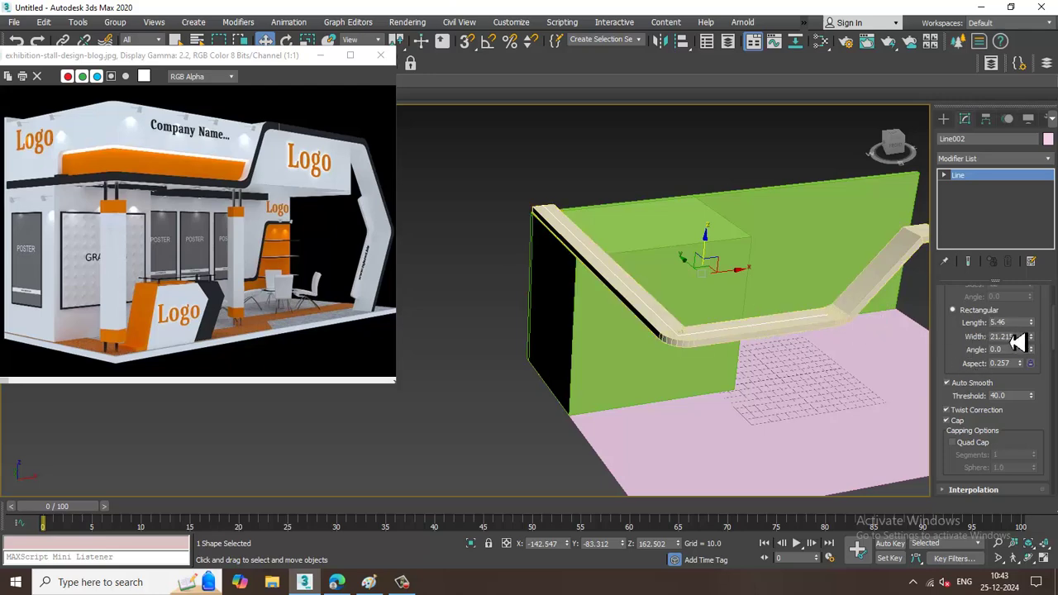
{"action": "left_click_drag", "start_coordinate": [961, 339], "coordinate": [958, 430]}
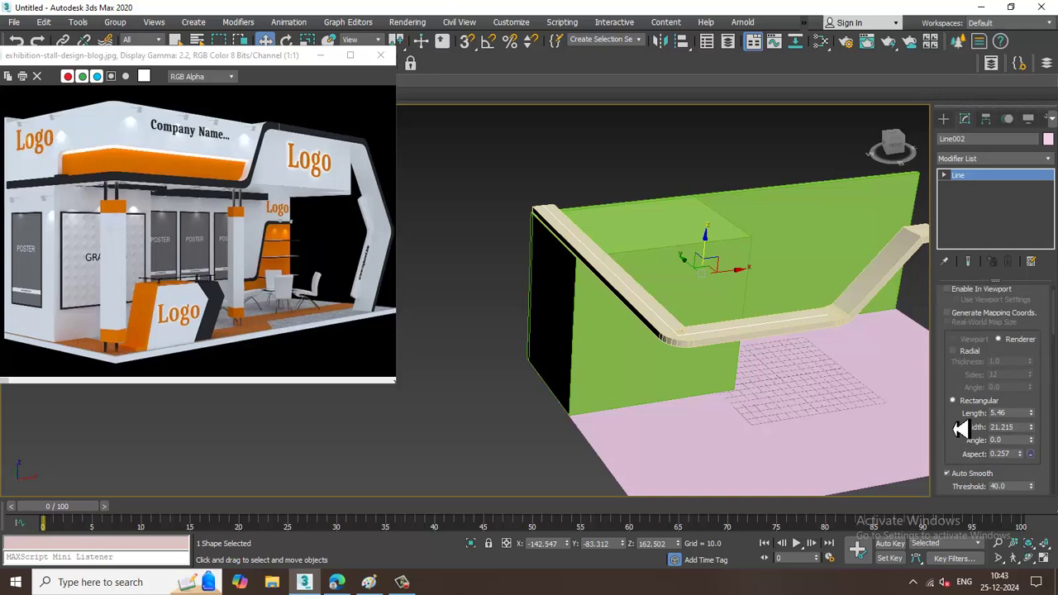
{"action": "left_click", "coordinate": [960, 294]}
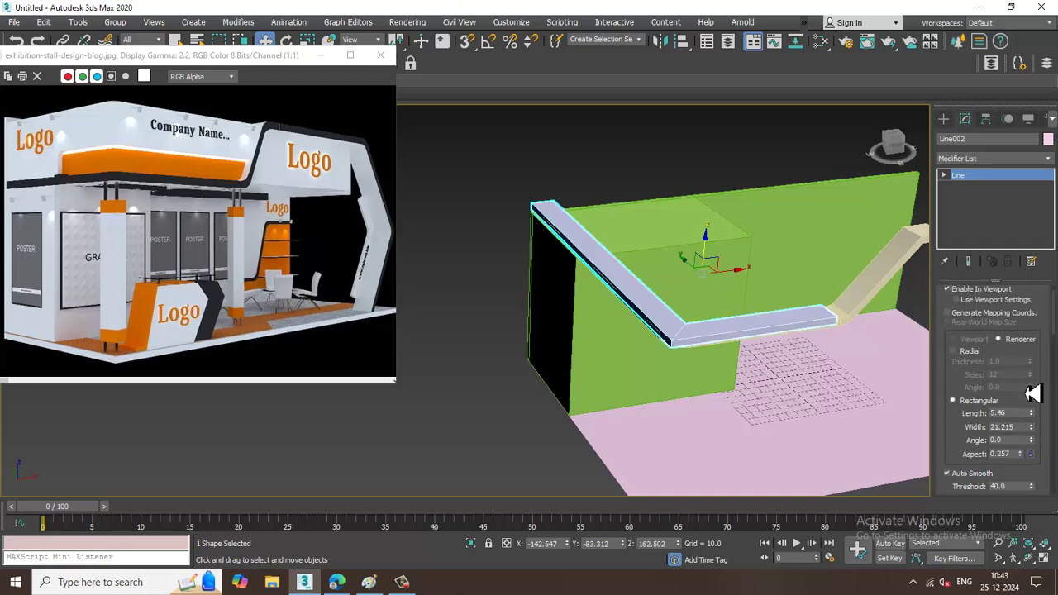
Step: Set the L-shaped line's rectangular section to a length of 88.67 and a width of 8.134
{"action": "left_click_drag", "start_coordinate": [1036, 440], "coordinate": [1048, 461]}
{"action": "left_click_drag", "start_coordinate": [1035, 415], "coordinate": [1026, 527]}
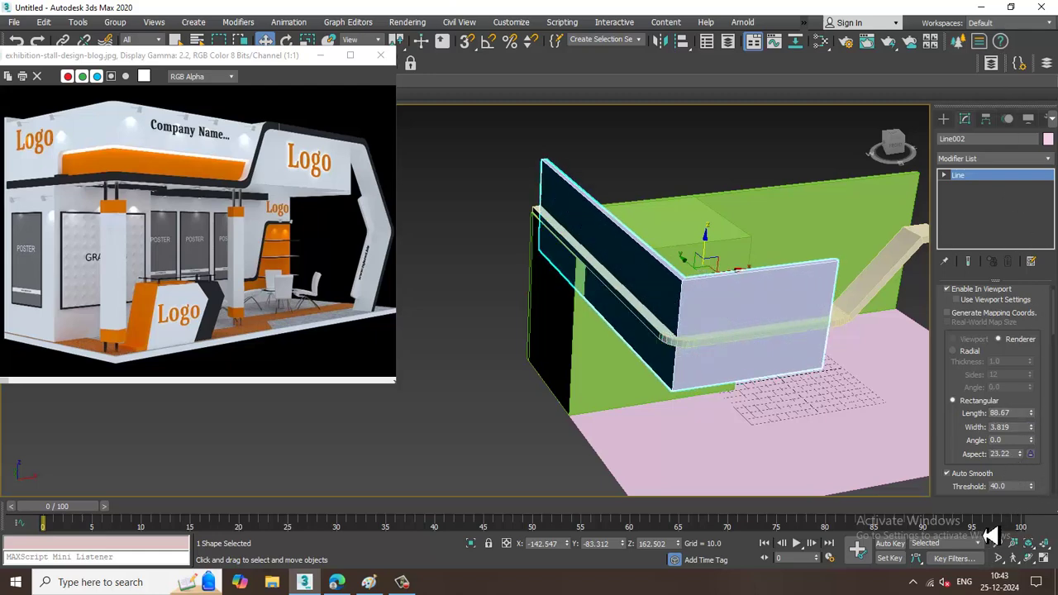
{"action": "left_click_drag", "start_coordinate": [1035, 435], "coordinate": [1025, 376]}
Step: Raise the L-shaped panel, reduce its section length to 69.163, and seat it on the band at about Z 195.4
{"action": "middle_click_drag", "start_coordinate": [790, 320], "coordinate": [770, 256], "text": "alt"}
{"action": "left_click_drag", "start_coordinate": [700, 246], "coordinate": [720, 185]}
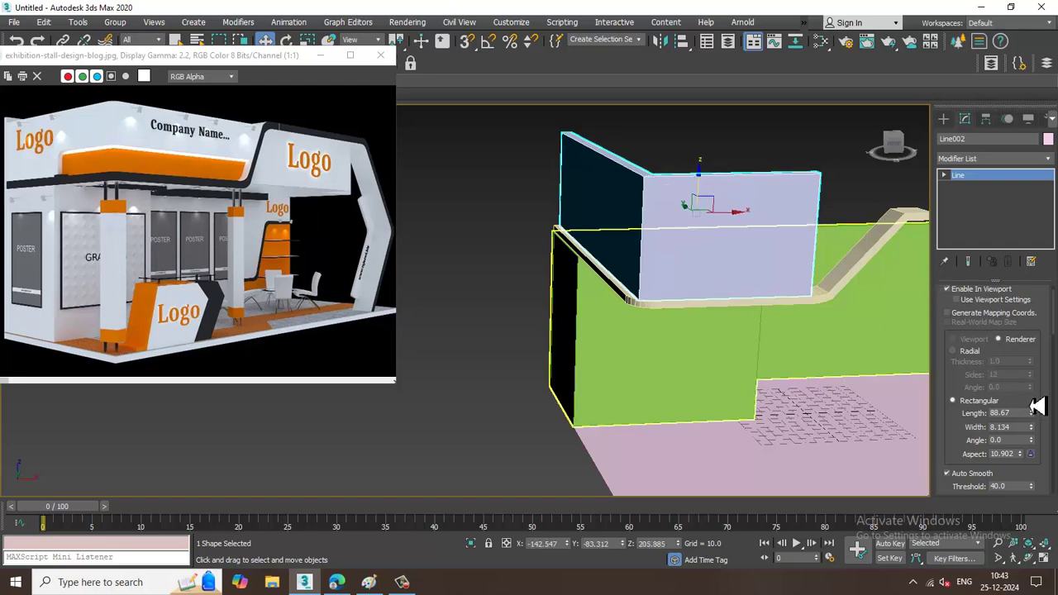
{"action": "mouse_move", "coordinate": [1031, 428]}
{"action": "left_mouse_down"}
{"action": "mouse_move", "coordinate": [1037, 450]}
{"action": "mouse_move", "coordinate": [1039, 425]}
{"action": "left_mouse_up"}
{"action": "left_click_drag", "start_coordinate": [701, 188], "coordinate": [716, 202]}
Step: Convert the L-shaped panel line to an Editable Poly
{"action": "middle_click_drag", "start_coordinate": [716, 202], "coordinate": [760, 251], "text": "alt"}
{"action": "middle_click_drag", "start_coordinate": [728, 257], "coordinate": [717, 276], "text": "alt"}
{"action": "scroll", "coordinate": [717, 285], "scroll_direction": "up", "scroll_amount": 3}
{"action": "key", "text": "1"}
{"action": "mouse_move", "coordinate": [702, 238]}
{"action": "left_mouse_down"}
{"action": "mouse_move", "coordinate": [638, 281]}
{"action": "mouse_move", "coordinate": [701, 270]}
{"action": "left_mouse_up"}
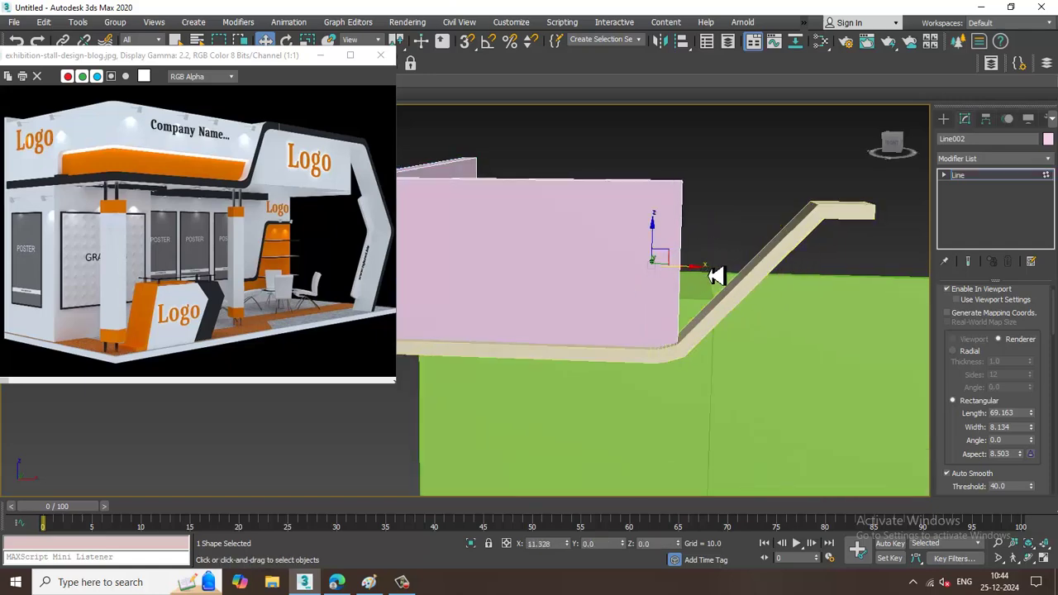
{"action": "middle_click_drag", "start_coordinate": [713, 274], "coordinate": [731, 298], "text": "alt"}
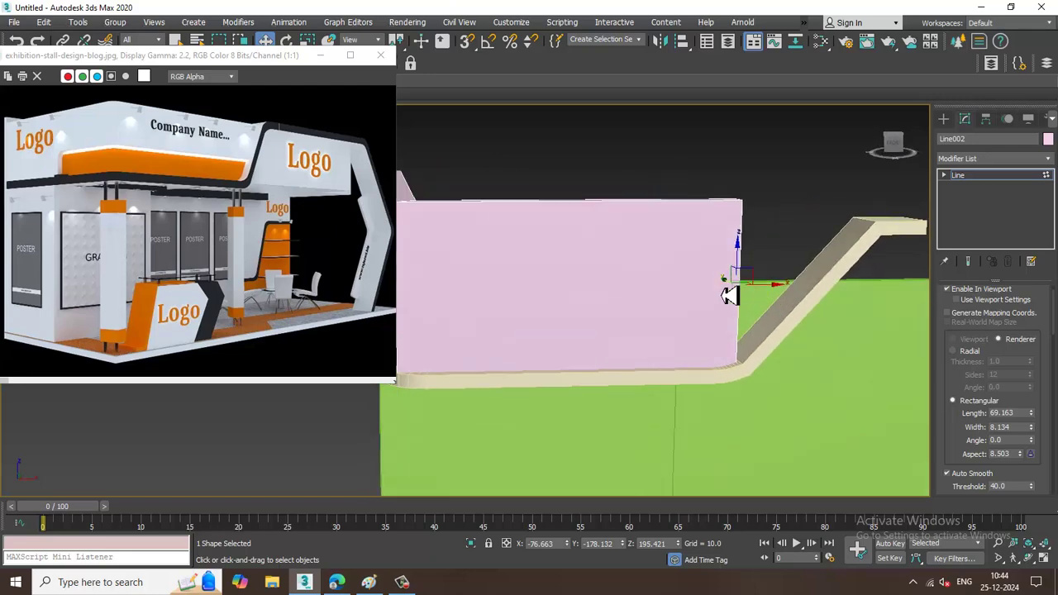
{"action": "right_click", "coordinate": [618, 266]}
{"action": "mouse_move", "coordinate": [686, 411]}
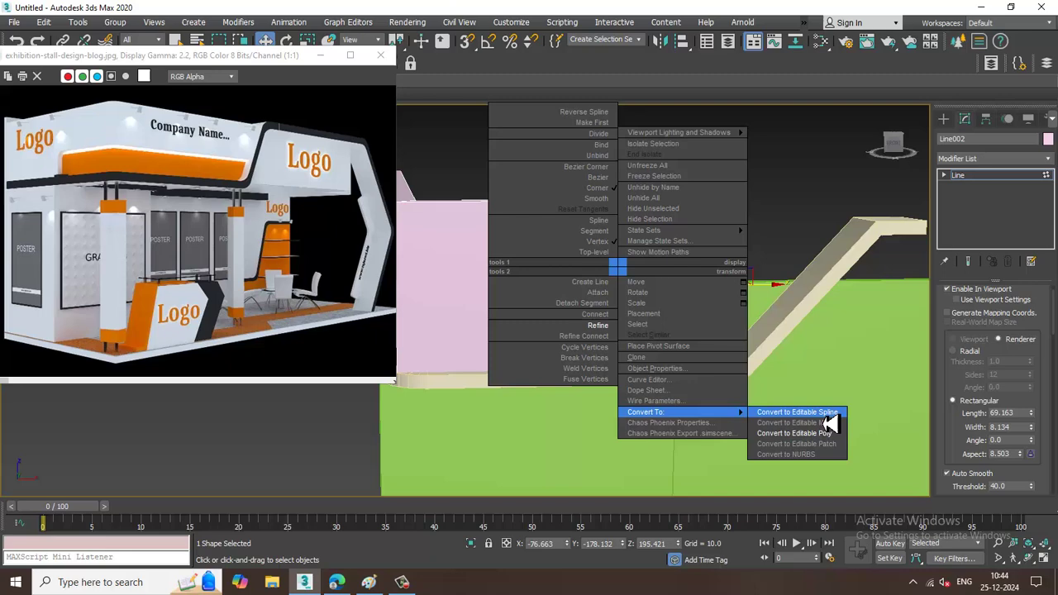
{"action": "left_click", "coordinate": [823, 435]}
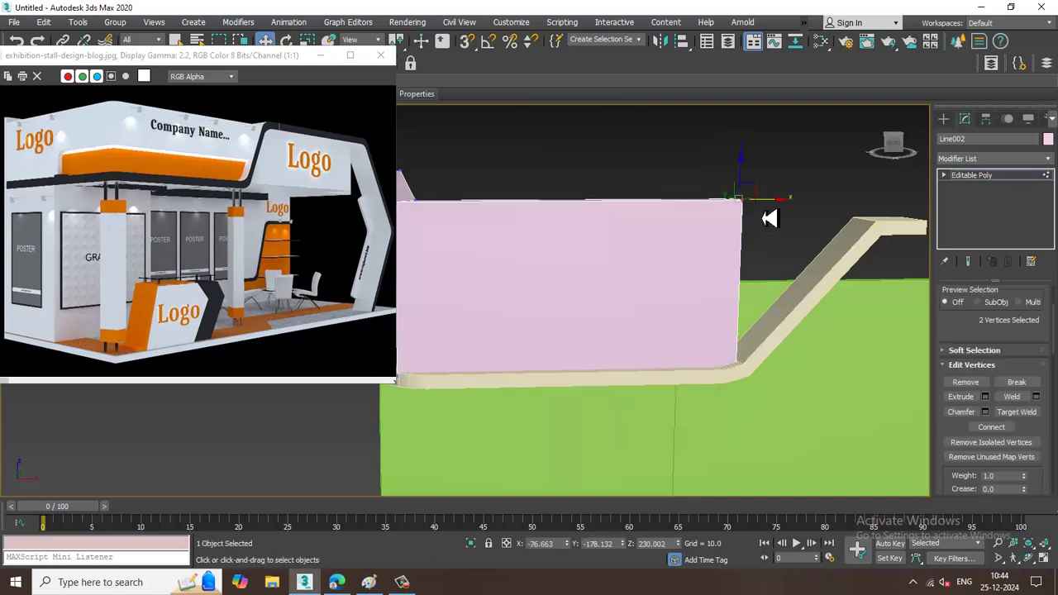
Step: Slant the panel's front end by moving its two upper end vertices outward to about X -16.4
{"action": "left_click_drag", "start_coordinate": [774, 211], "coordinate": [886, 237]}
{"action": "middle_click_drag", "start_coordinate": [886, 237], "coordinate": [859, 219], "text": "alt"}
{"action": "key", "text": "alt+w"}
{"action": "middle_click_drag", "start_coordinate": [834, 185], "coordinate": [775, 184]}
{"action": "key", "text": "alt+w"}
{"action": "scroll", "coordinate": [725, 173], "scroll_direction": "up", "scroll_amount": 4}
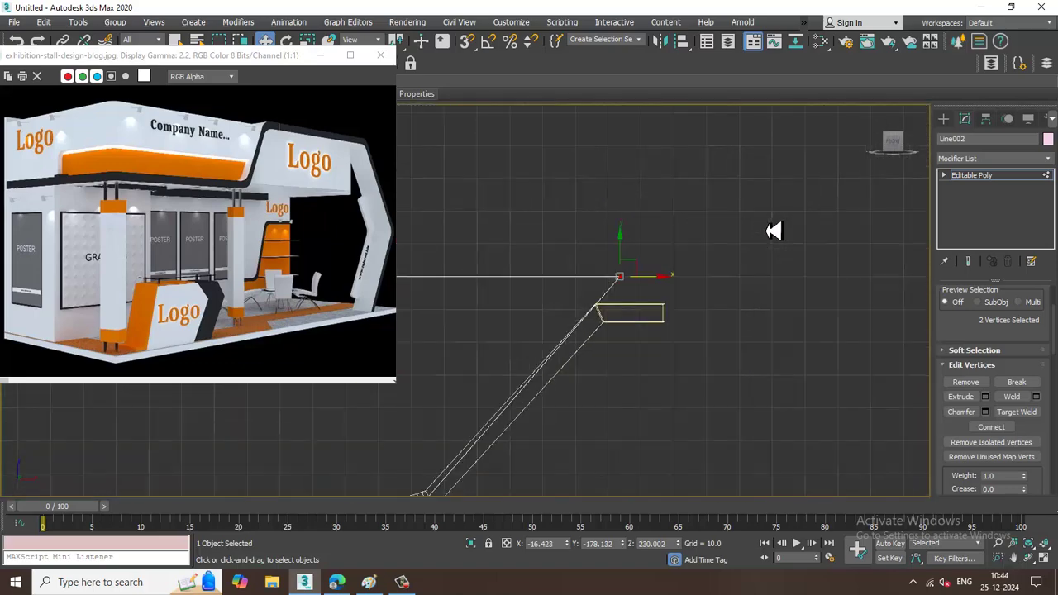
{"action": "middle_click_drag", "start_coordinate": [637, 288], "coordinate": [755, 285]}
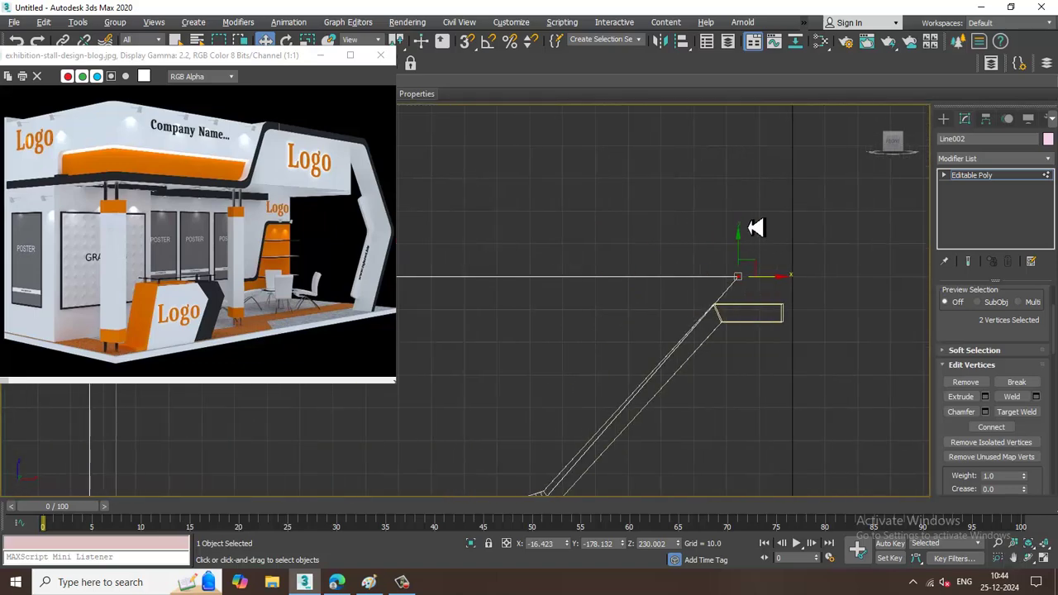
{"action": "scroll", "coordinate": [753, 229], "scroll_direction": "down", "scroll_amount": 3}
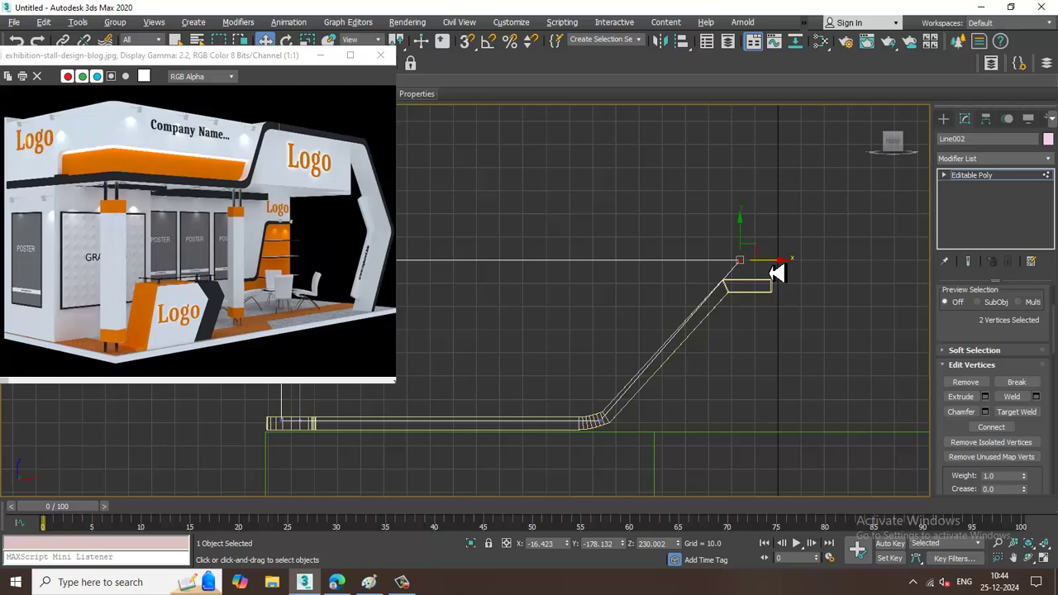
{"action": "scroll", "coordinate": [739, 256], "scroll_direction": "down", "scroll_amount": 4}
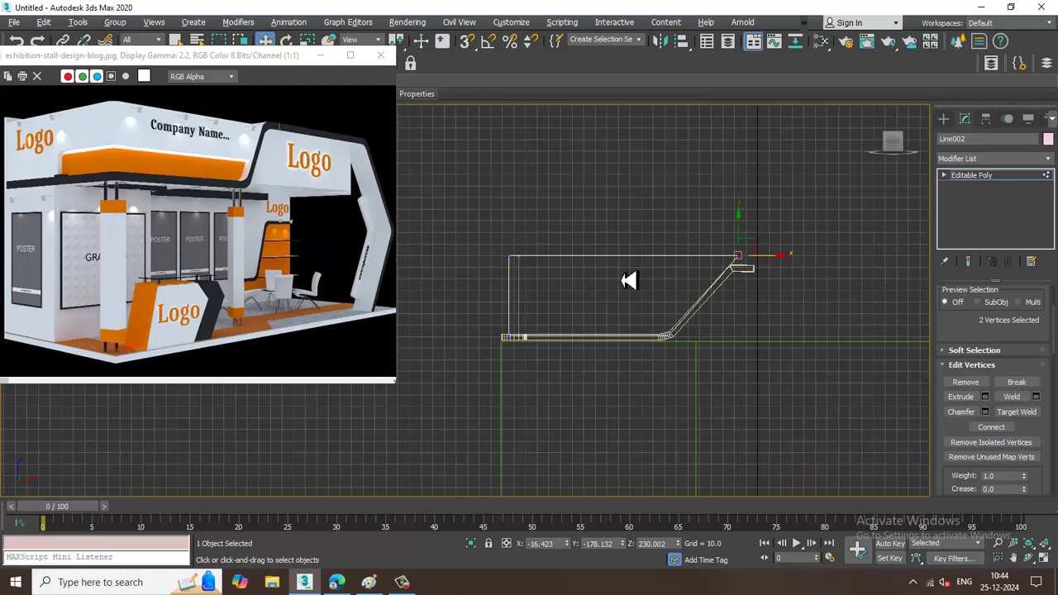
Step: Lower the panel's top vertices to about Z 221.4 and move the upper end vertices to about X -24, matching the band's slope
{"action": "left_click_drag", "start_coordinate": [493, 241], "coordinate": [809, 283]}
{"action": "left_click_drag", "start_coordinate": [596, 237], "coordinate": [605, 246]}
{"action": "scroll", "coordinate": [714, 268], "scroll_direction": "up", "scroll_amount": 3}
{"action": "left_click_drag", "start_coordinate": [750, 263], "coordinate": [783, 278]}
{"action": "left_click_drag", "start_coordinate": [609, 378], "coordinate": [668, 426]}
{"action": "left_click_drag", "start_coordinate": [697, 244], "coordinate": [777, 304], "text": "ctrl"}
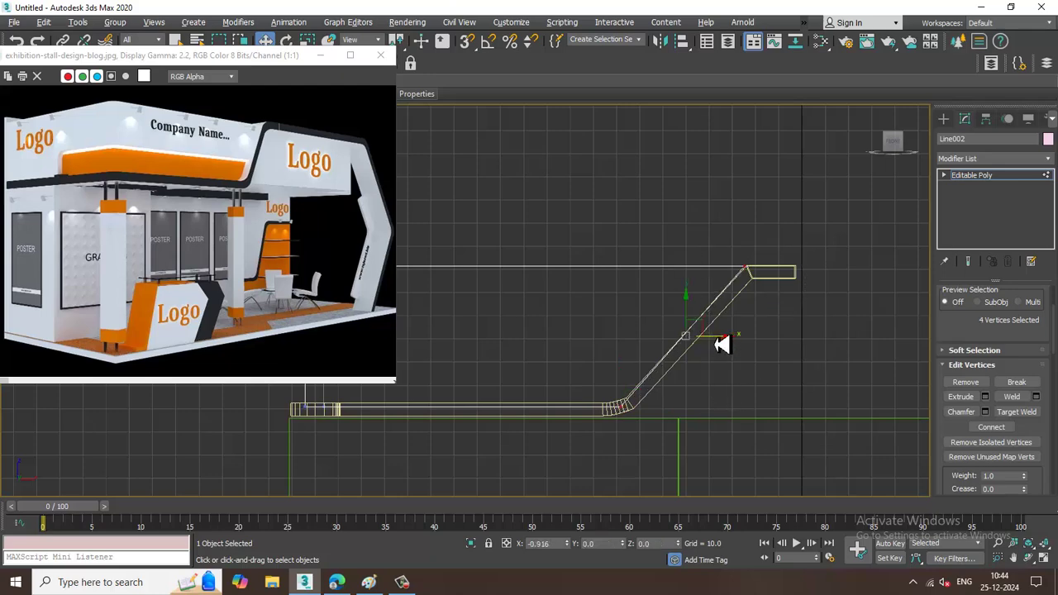
{"action": "left_click_drag", "start_coordinate": [718, 255], "coordinate": [774, 289]}
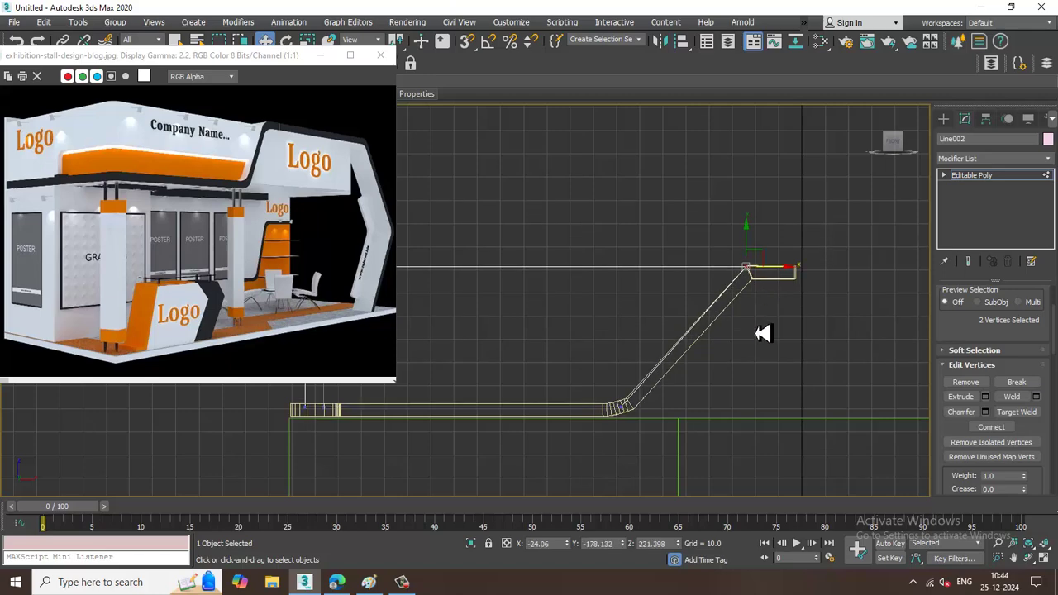
Step: Connect the panel's upright edges with one horizontal segment around both runs and lower the new edges slightly
{"action": "key", "text": "alt+w"}
{"action": "key", "text": "alt+w"}
{"action": "middle_click_drag", "start_coordinate": [751, 400], "coordinate": [744, 368], "text": "alt"}
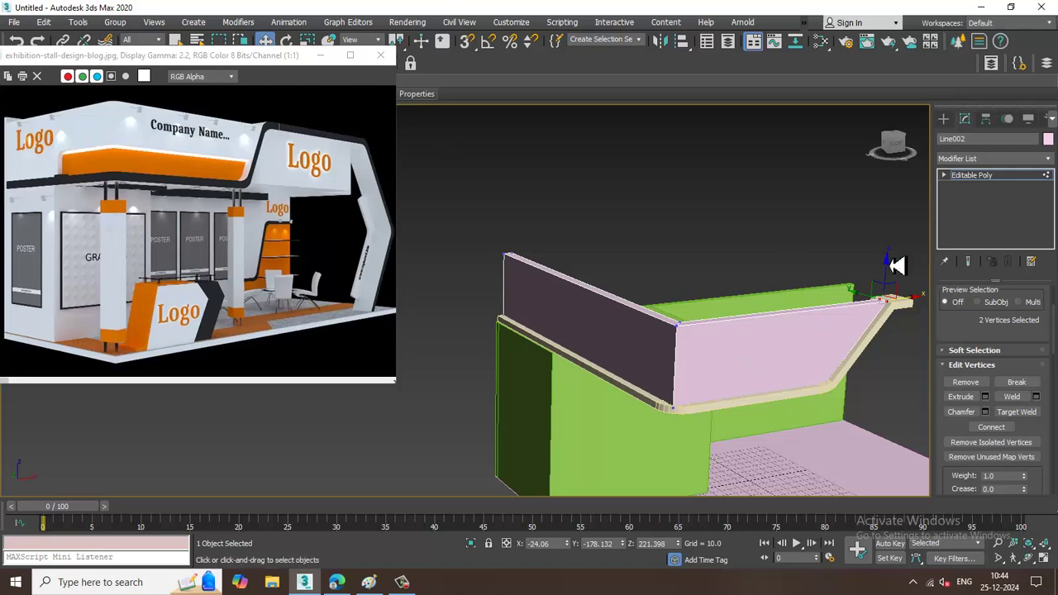
{"action": "key", "text": "2"}
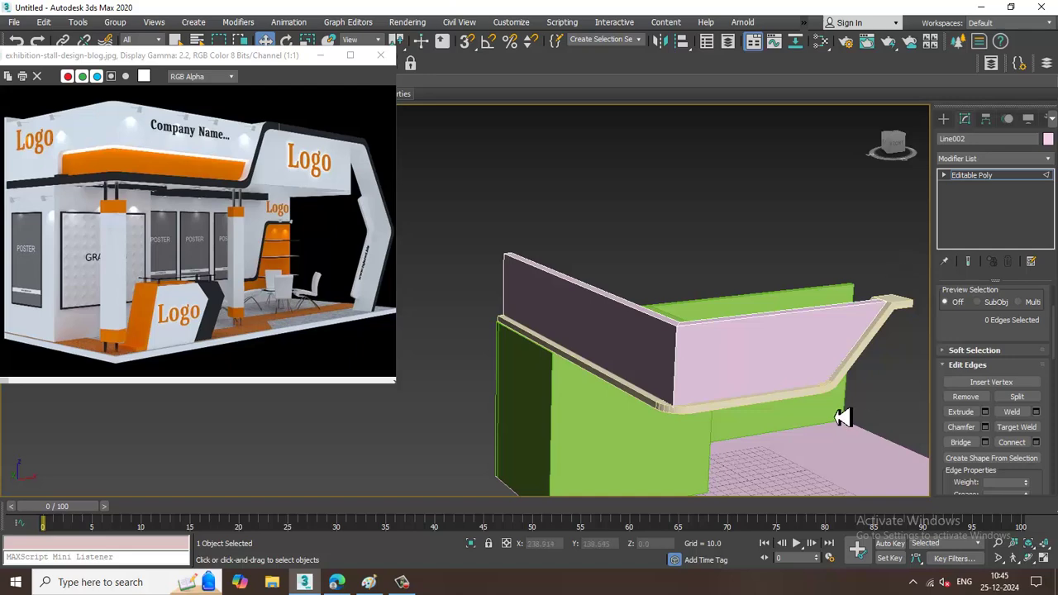
{"action": "middle_click_drag", "start_coordinate": [846, 421], "coordinate": [793, 389], "text": "alt"}
{"action": "left_click_drag", "start_coordinate": [469, 288], "coordinate": [1003, 333]}
{"action": "left_click_drag", "start_coordinate": [474, 302], "coordinate": [922, 319]}
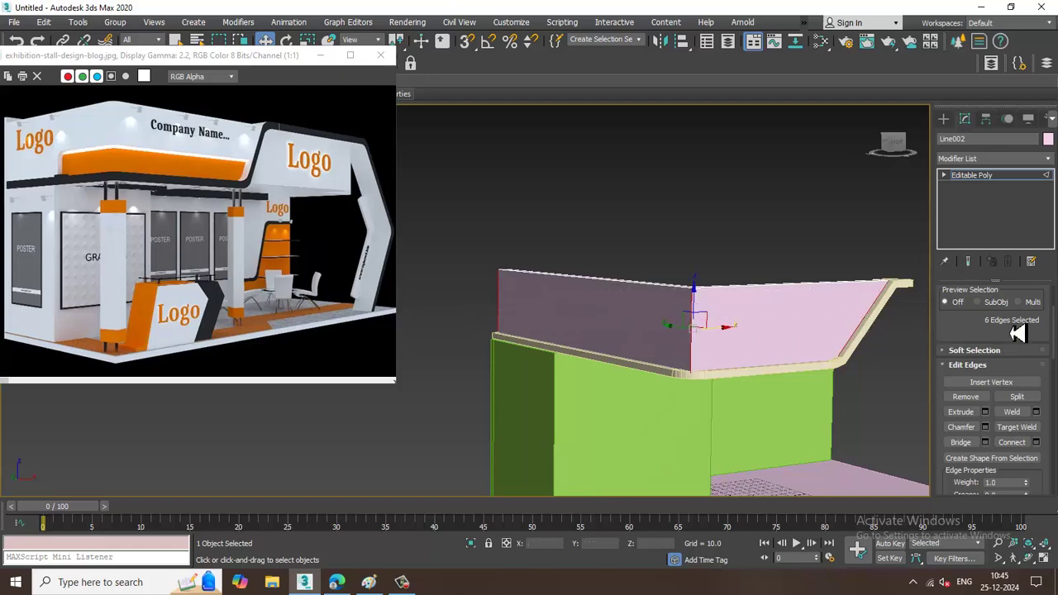
{"action": "left_click", "coordinate": [1035, 442]}
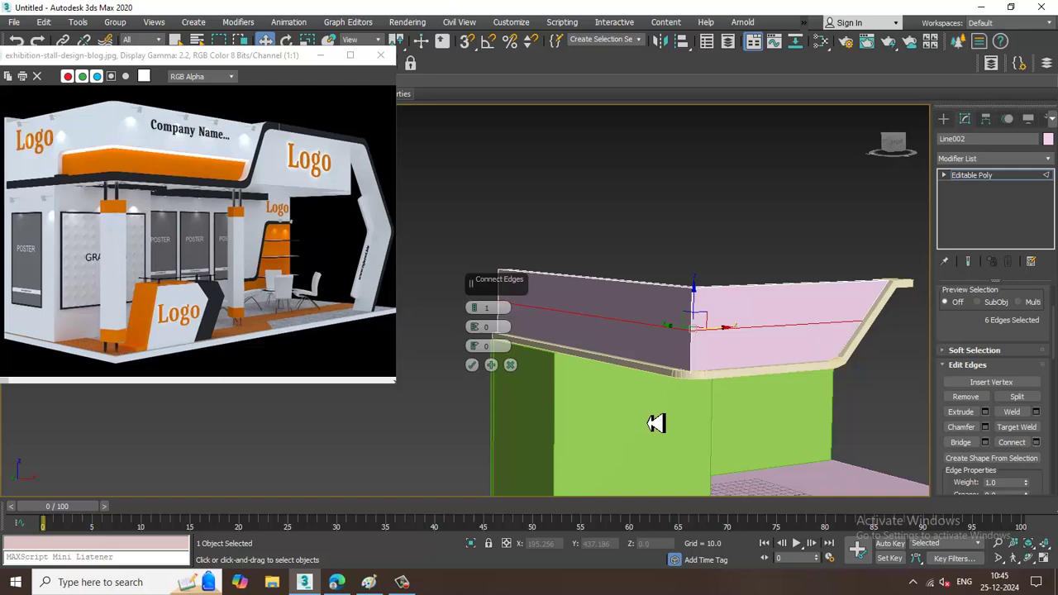
{"action": "left_click", "coordinate": [472, 365]}
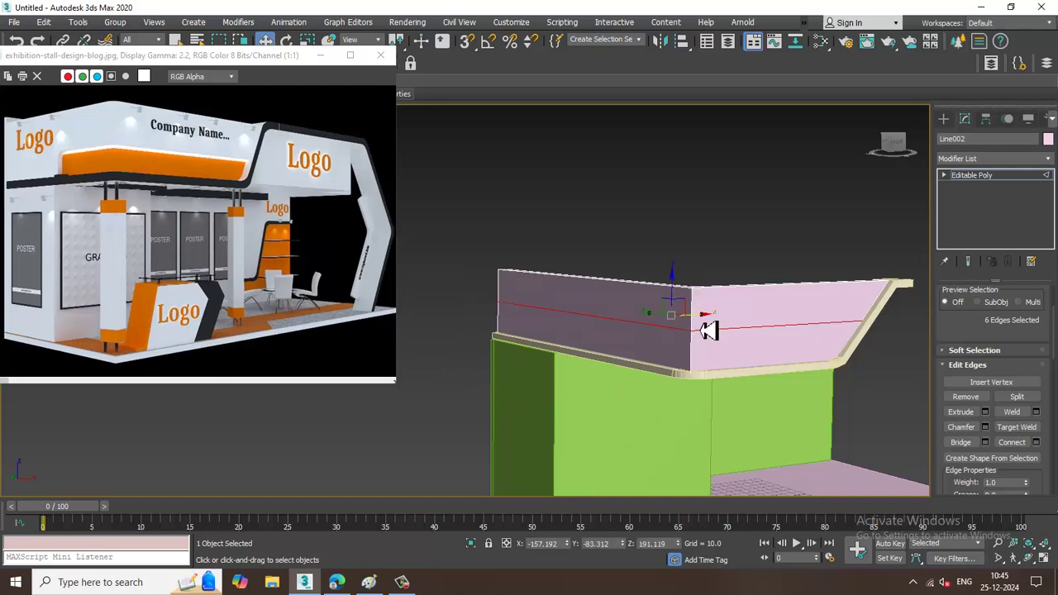
{"action": "left_click_drag", "start_coordinate": [679, 298], "coordinate": [691, 306]}
Step: Select the lengthwise edges of the panel's side run and connect them with one vertical segment
{"action": "middle_click_drag", "start_coordinate": [692, 306], "coordinate": [797, 318], "text": "alt"}
{"action": "left_click_drag", "start_coordinate": [628, 251], "coordinate": [683, 423]}
{"action": "scroll", "coordinate": [679, 388], "scroll_direction": "down", "scroll_amount": 5}
{"action": "middle_click_drag", "start_coordinate": [679, 388], "coordinate": [609, 389], "text": "alt"}
{"action": "left_click_drag", "start_coordinate": [110, 59], "coordinate": [177, 62]}
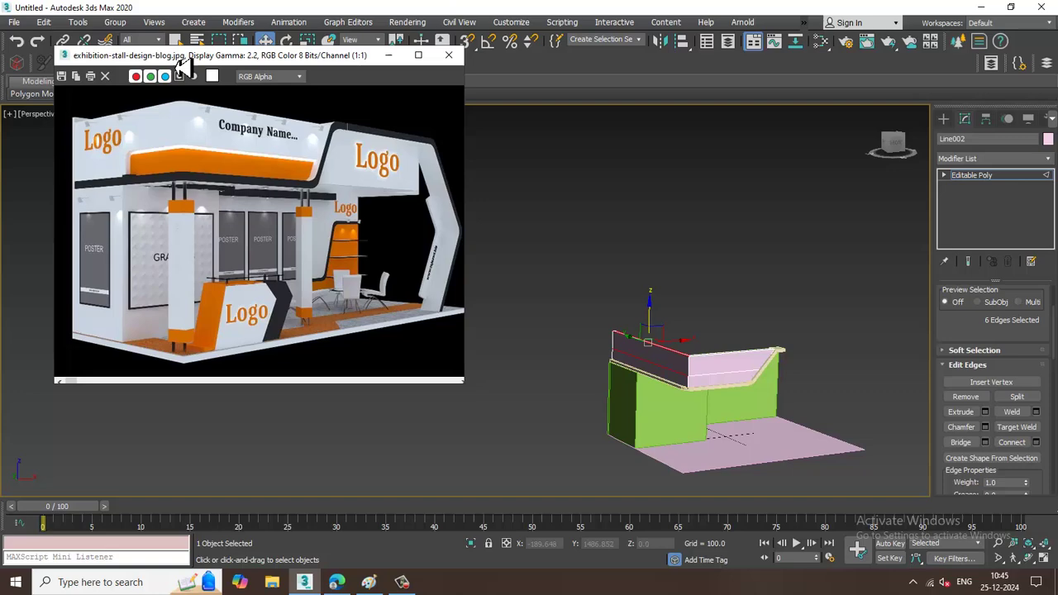
{"action": "middle_click_drag", "start_coordinate": [647, 259], "coordinate": [630, 345], "text": "alt"}
{"action": "scroll", "coordinate": [677, 331], "scroll_direction": "up", "scroll_amount": 3}
{"action": "left_click", "coordinate": [1036, 442]}
{"action": "left_click", "coordinate": [472, 364]}
Step: Scale the new vertical loop's vertices along Y to straighten them and shift them to about Y -36.4
{"action": "key", "text": "1"}
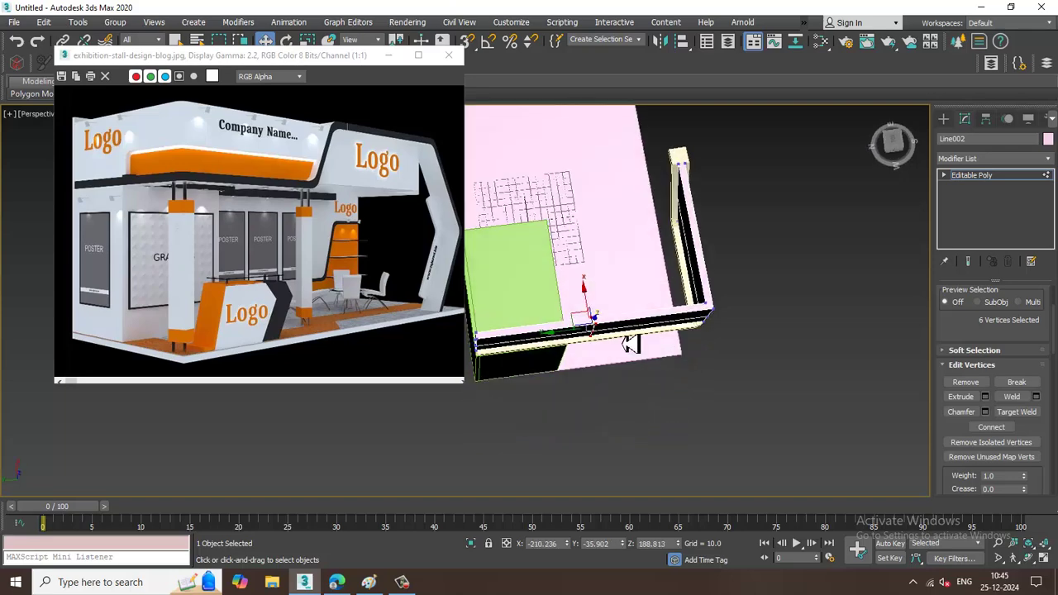
{"action": "key", "text": "r"}
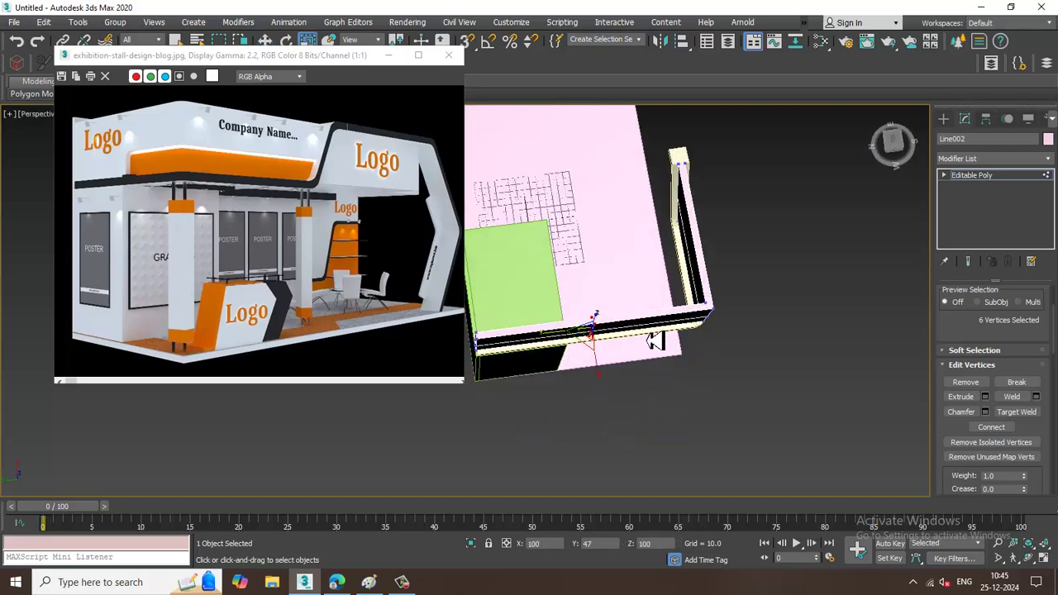
{"action": "middle_click_drag", "start_coordinate": [579, 334], "coordinate": [644, 275], "text": "alt"}
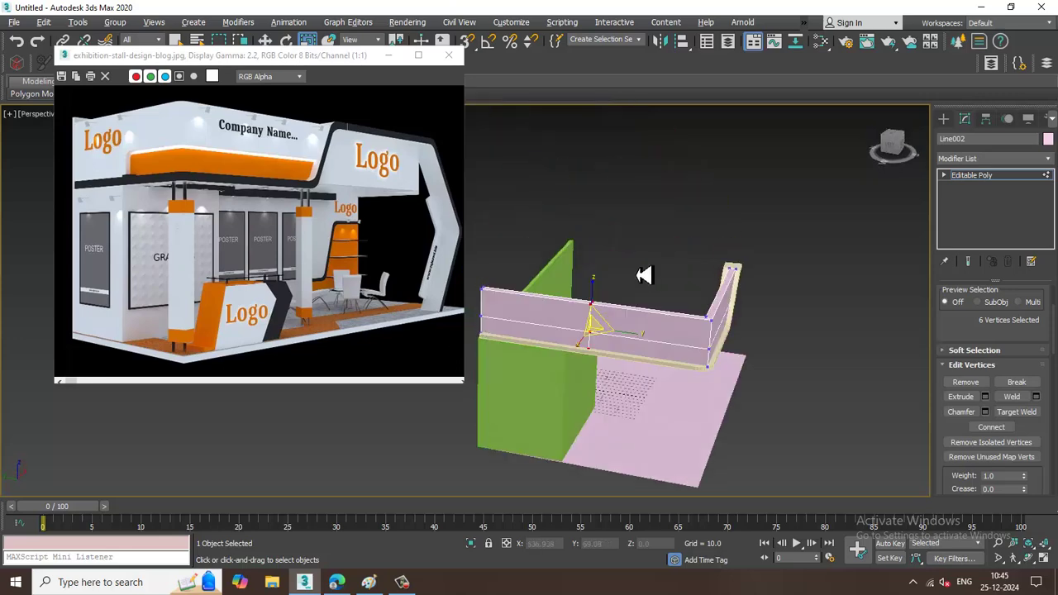
{"action": "scroll", "coordinate": [633, 306], "scroll_direction": "up", "scroll_amount": 3}
{"action": "key", "text": "w"}
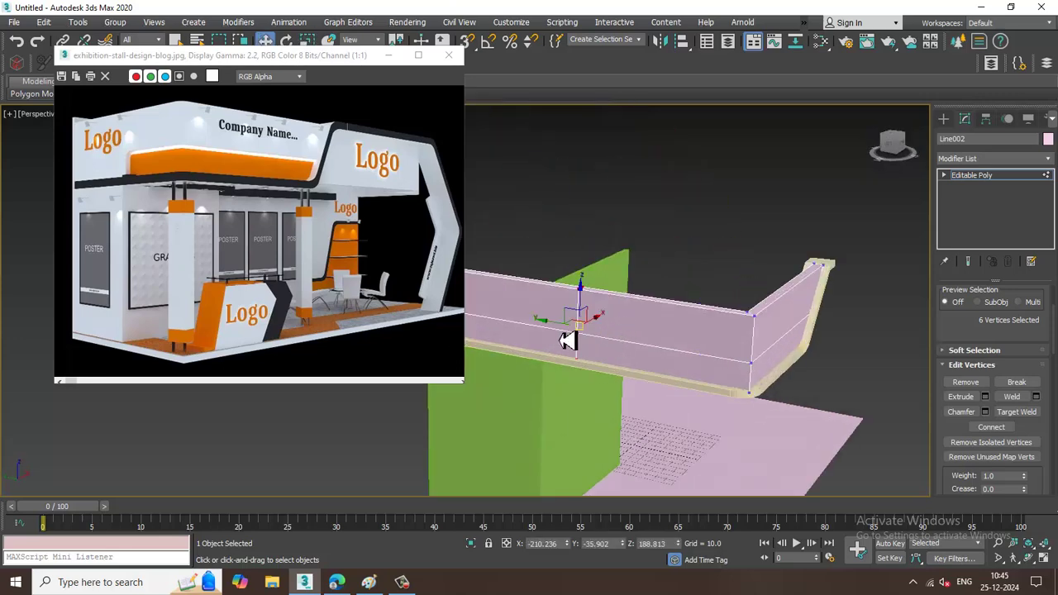
{"action": "mouse_move", "coordinate": [561, 332]}
{"action": "left_mouse_down"}
{"action": "mouse_move", "coordinate": [570, 331]}
{"action": "mouse_move", "coordinate": [560, 328]}
{"action": "left_mouse_up"}
Step: Recess the lower outer polygons of the front run and adjoining side section with a local-normal inward extrusion
{"action": "middle_click_drag", "start_coordinate": [559, 328], "coordinate": [889, 376], "text": "alt"}
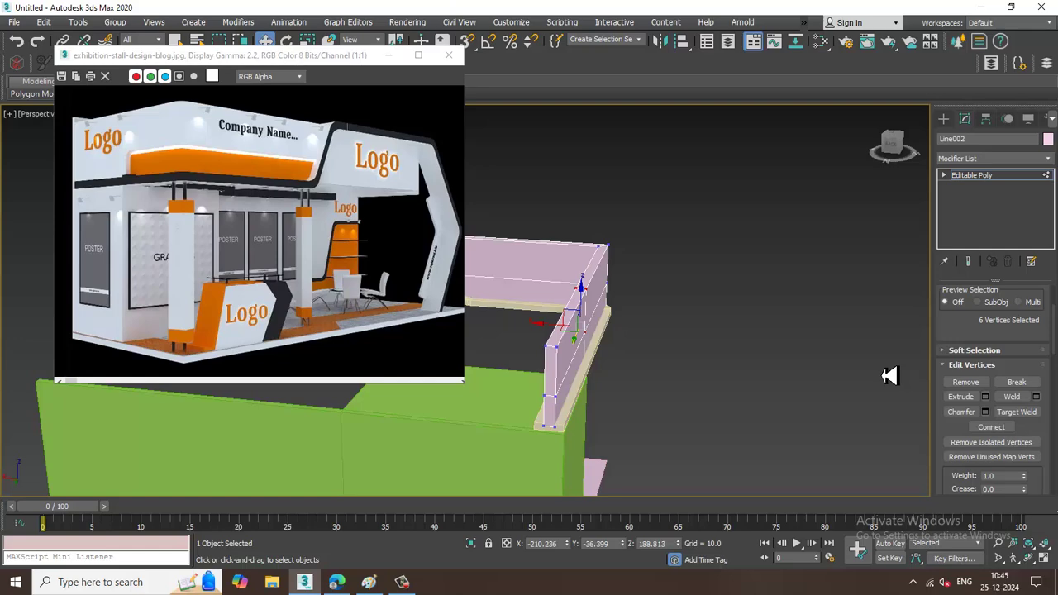
{"action": "middle_click_drag", "start_coordinate": [738, 325], "coordinate": [579, 331], "text": "alt"}
{"action": "key", "text": "4"}
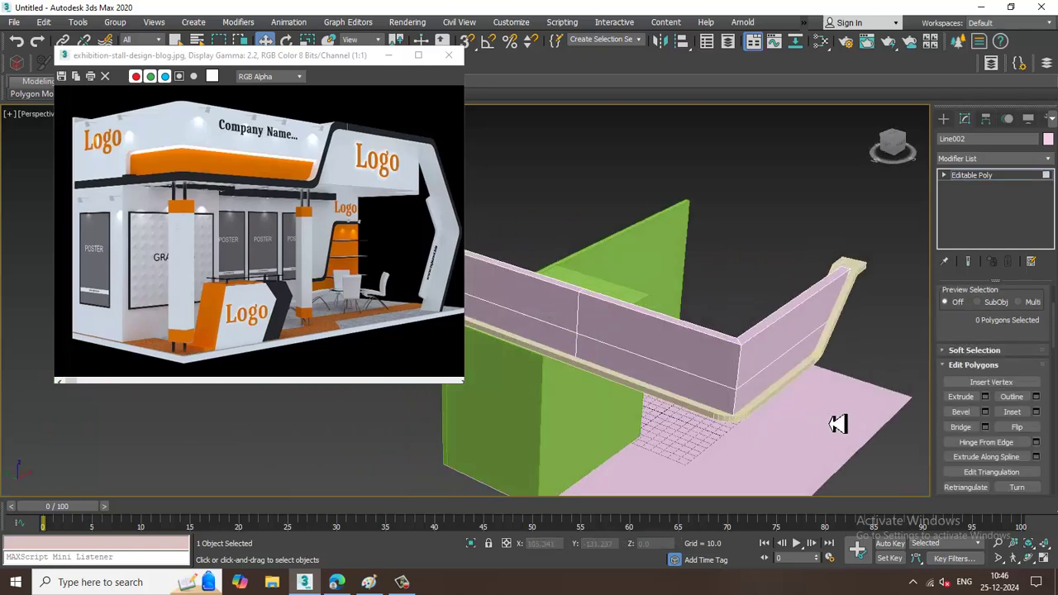
{"action": "left_click", "coordinate": [770, 383]}
{"action": "middle_click_drag", "start_coordinate": [789, 392], "coordinate": [862, 387], "text": "alt"}
{"action": "left_click", "coordinate": [711, 395], "text": "ctrl"}
{"action": "middle_click_drag", "start_coordinate": [708, 397], "coordinate": [991, 418], "text": "alt"}
{"action": "left_click", "coordinate": [985, 397]}
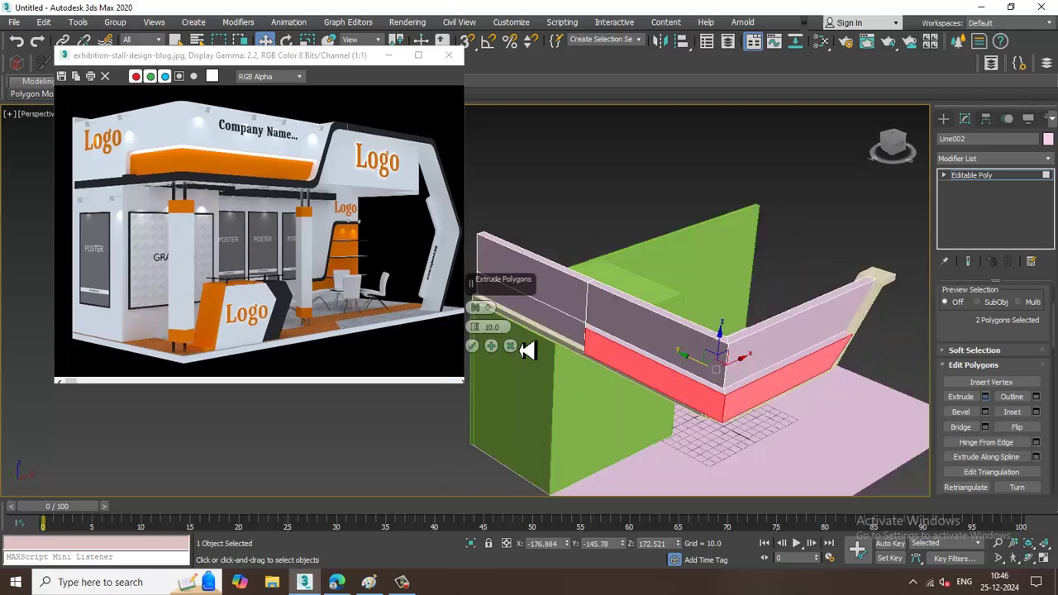
{"action": "left_click", "coordinate": [488, 307]}
{"action": "left_click", "coordinate": [519, 345]}
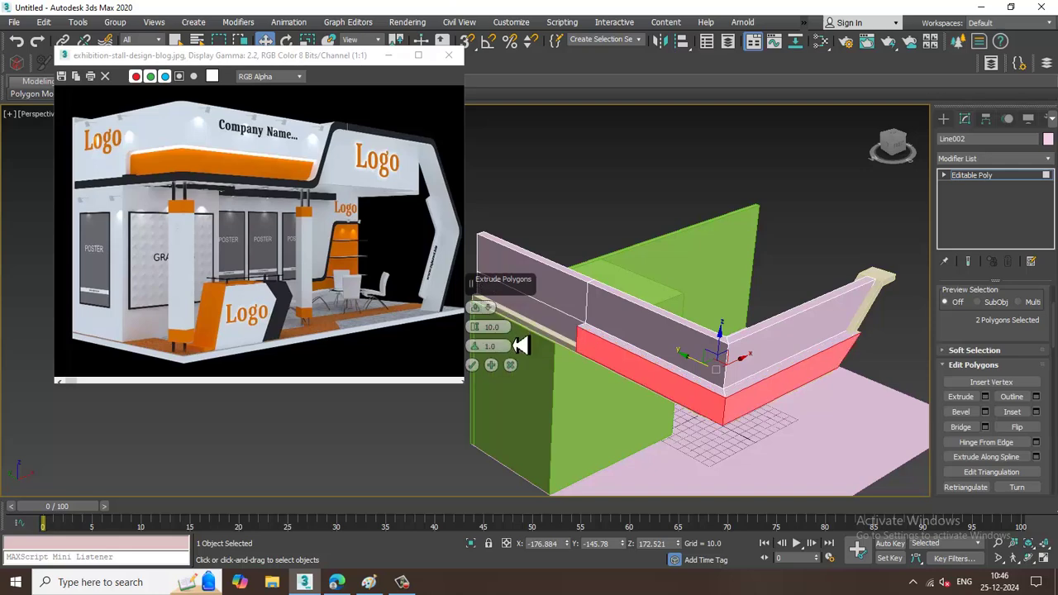
{"action": "left_click_drag", "start_coordinate": [483, 330], "coordinate": [529, 406]}
{"action": "left_click", "coordinate": [472, 364]}
Step: Deselect the recessed polygons and save the scene in the Dec 2024 folder with the file name stall
{"action": "left_click", "coordinate": [833, 366]}
{"action": "middle_click_drag", "start_coordinate": [833, 366], "coordinate": [793, 290], "text": "alt"}
{"action": "scroll", "coordinate": [794, 290], "scroll_direction": "down", "scroll_amount": 3}
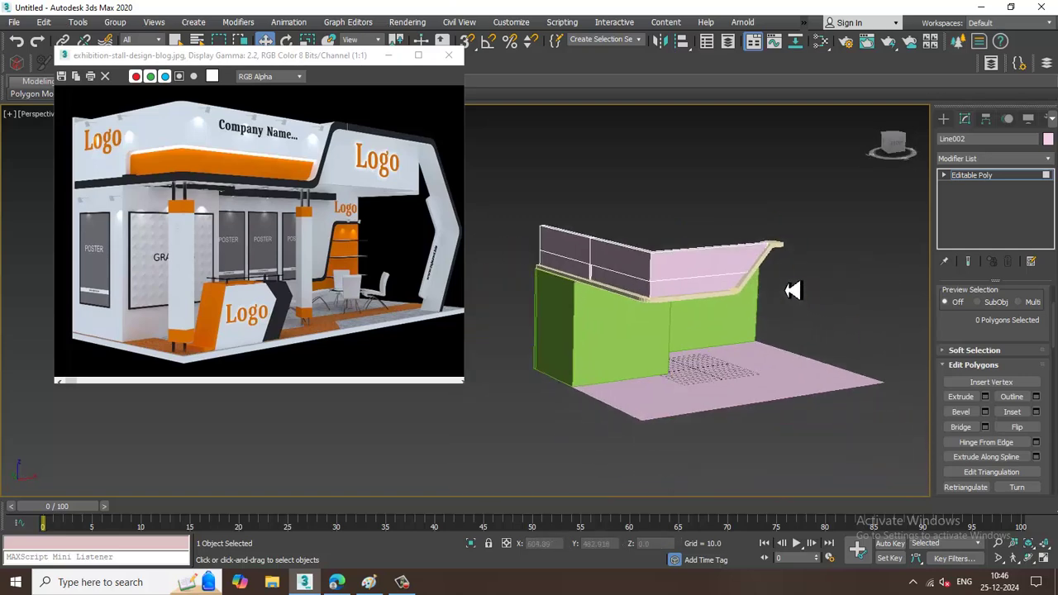
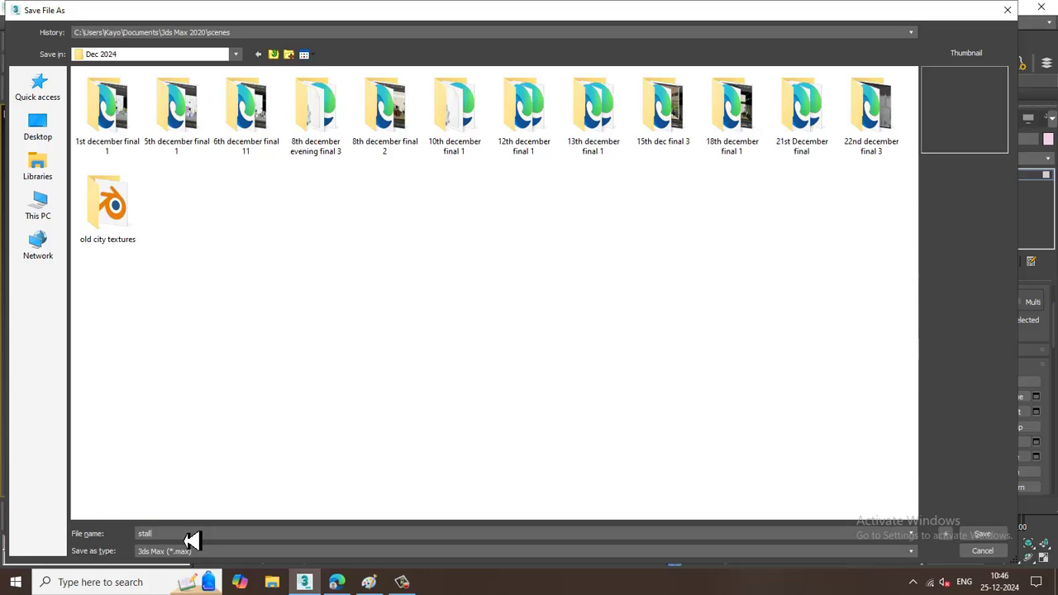
{"action": "key", "text": "Return"}
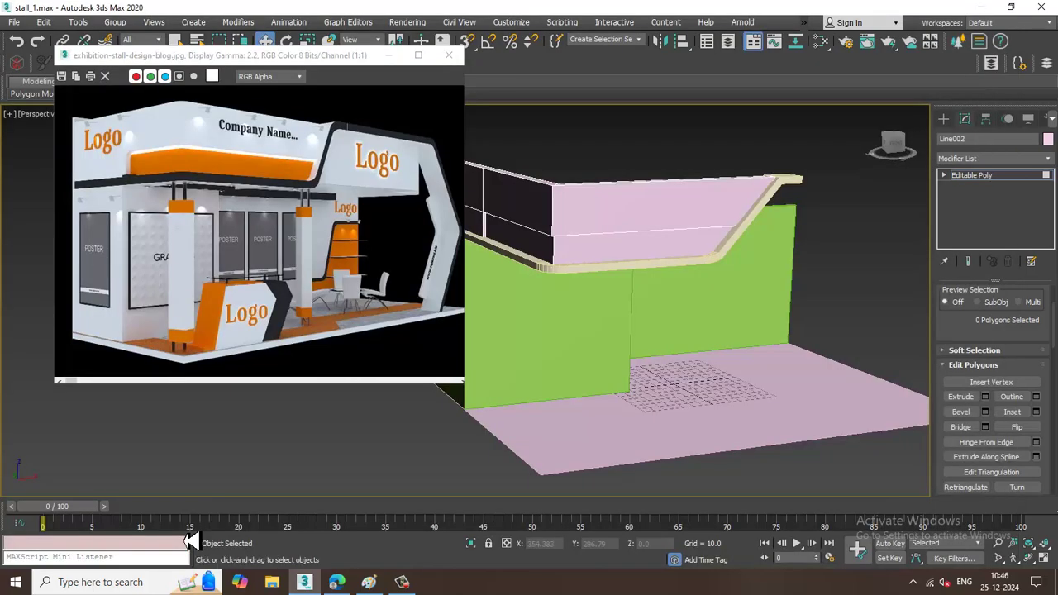
Step: Switch object creation to the Standard Primitives geometry category with Box as the primitive
{"action": "middle_click_drag", "start_coordinate": [696, 325], "coordinate": [707, 330], "text": "alt"}
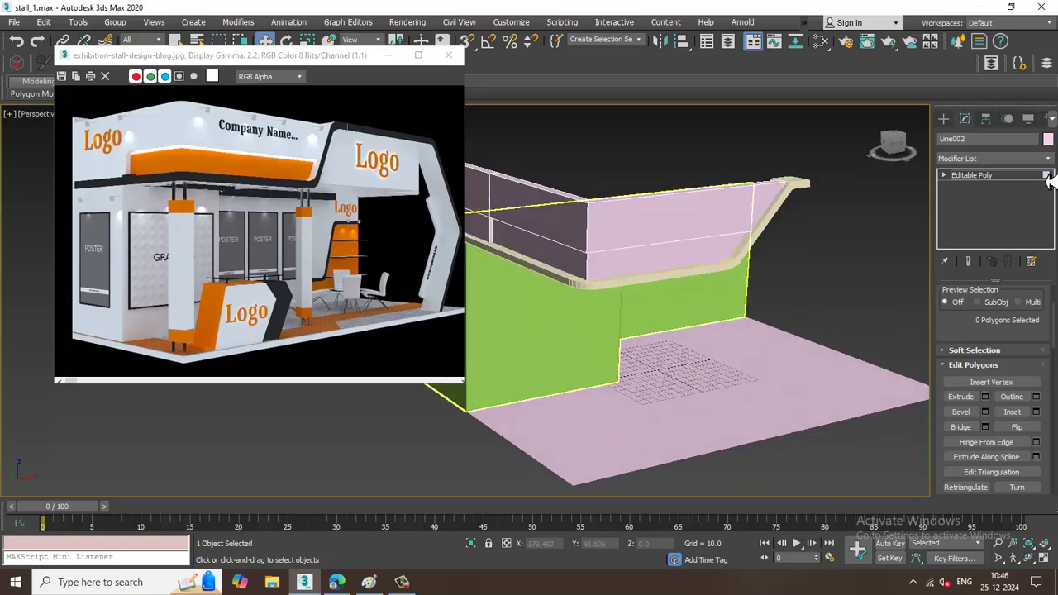
{"action": "left_click", "coordinate": [943, 118]}
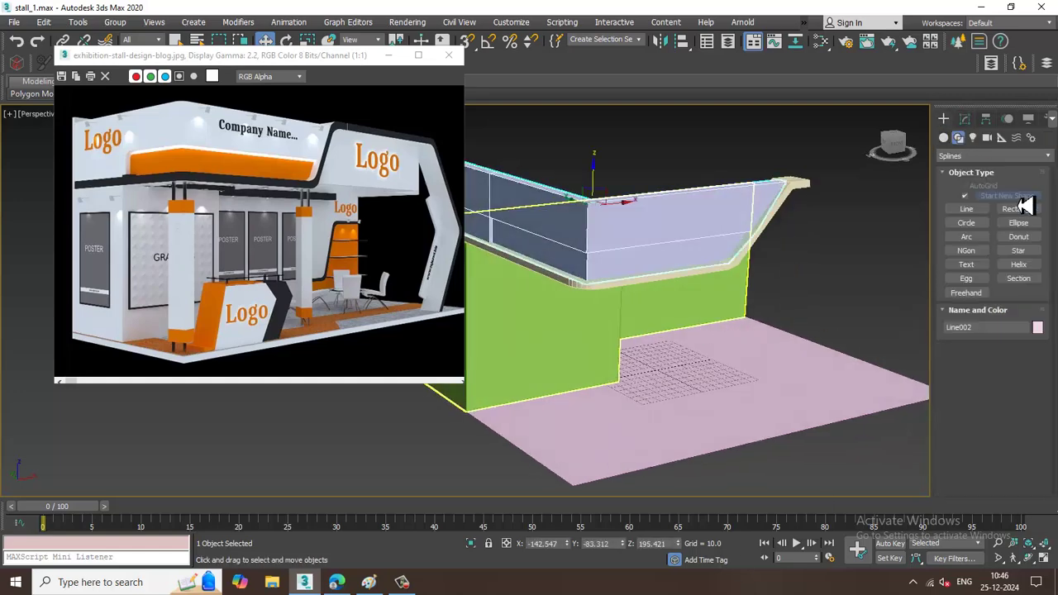
{"action": "left_click", "coordinate": [402, 581]}
{"action": "left_click", "coordinate": [413, 585]}
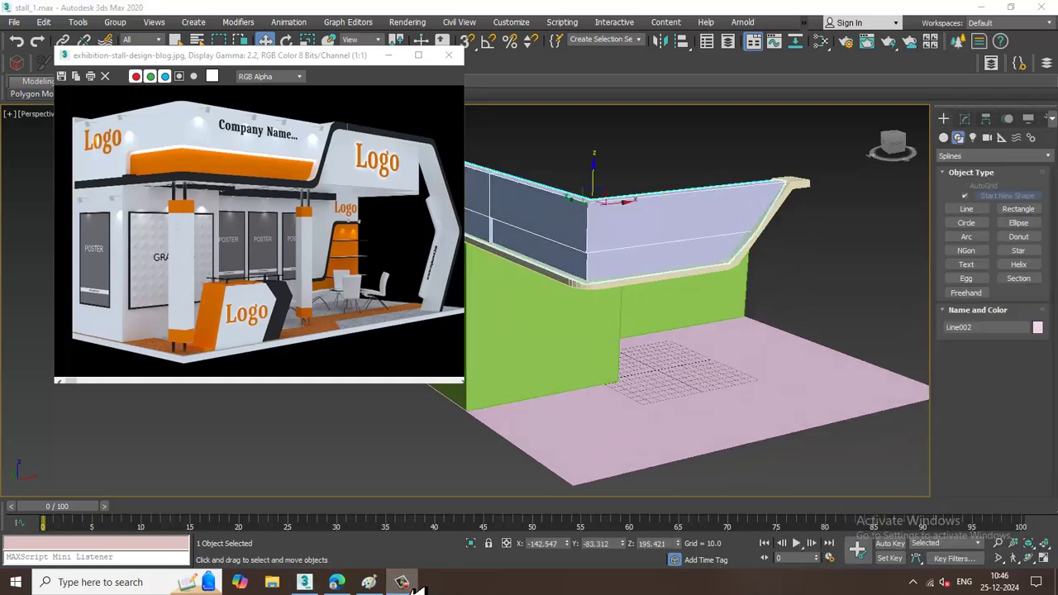
{"action": "left_click", "coordinate": [945, 138]}
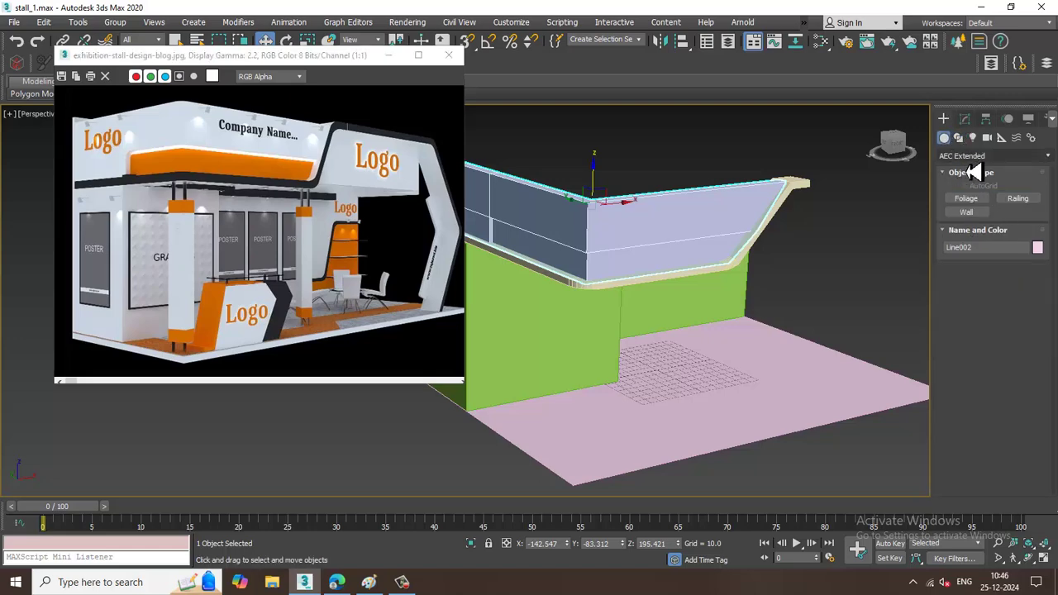
{"action": "left_click", "coordinate": [968, 156]}
{"action": "left_click", "coordinate": [969, 166]}
{"action": "left_click", "coordinate": [972, 201]}
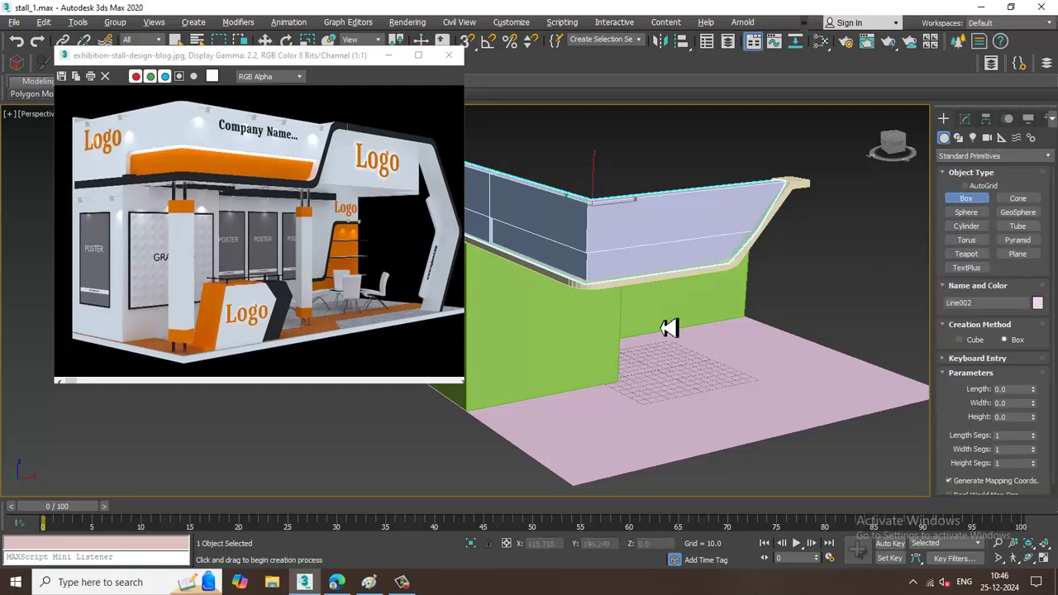
Step: In the Top view, move the vertices of the bent band's front run inward along Y, away from the floor's front edge
{"action": "middle_click_drag", "start_coordinate": [668, 328], "coordinate": [602, 343], "text": "alt"}
{"action": "key", "text": "alt+w"}
{"action": "left_click_drag", "start_coordinate": [371, 64], "coordinate": [223, 89]}
{"action": "right_click", "coordinate": [388, 277]}
{"action": "key", "text": "alt+w"}
{"action": "scroll", "coordinate": [868, 279], "scroll_direction": "up", "scroll_amount": 4}
{"action": "middle_click_drag", "start_coordinate": [868, 279], "coordinate": [385, 285]}
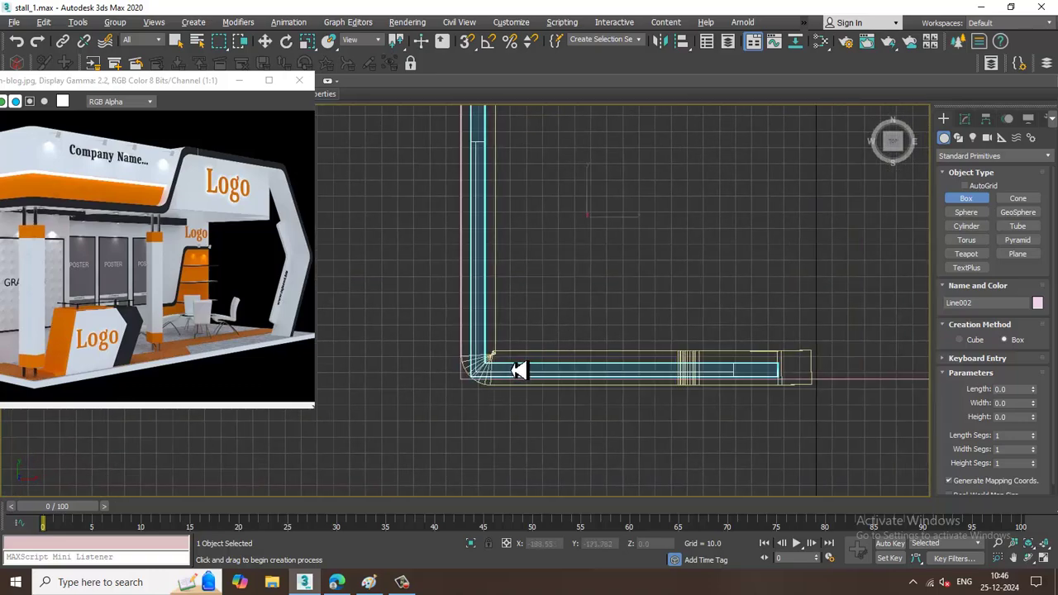
{"action": "key", "text": "w"}
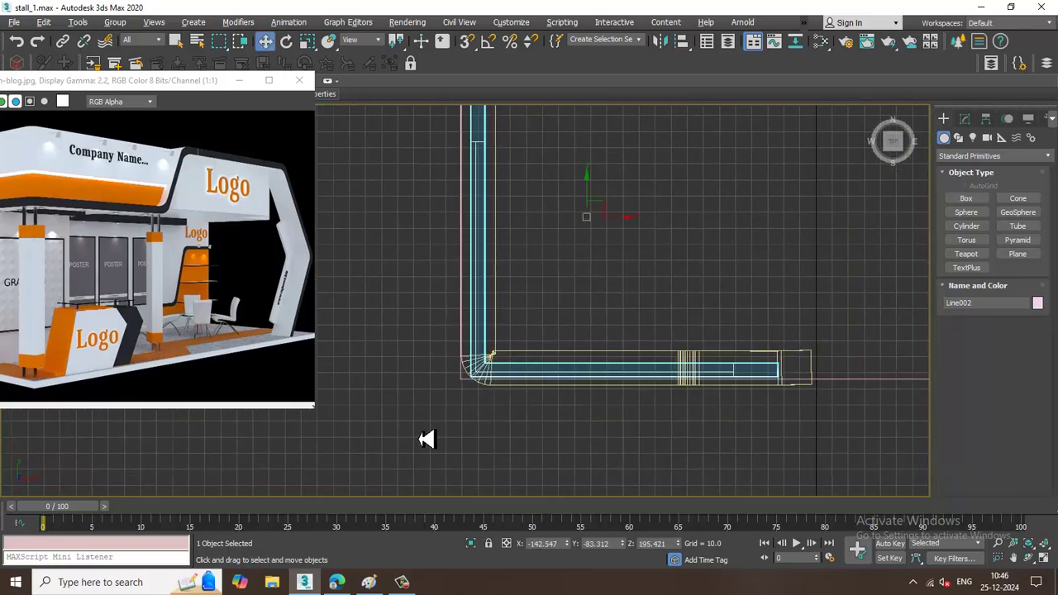
{"action": "left_click", "coordinate": [536, 359]}
{"action": "key", "text": "1"}
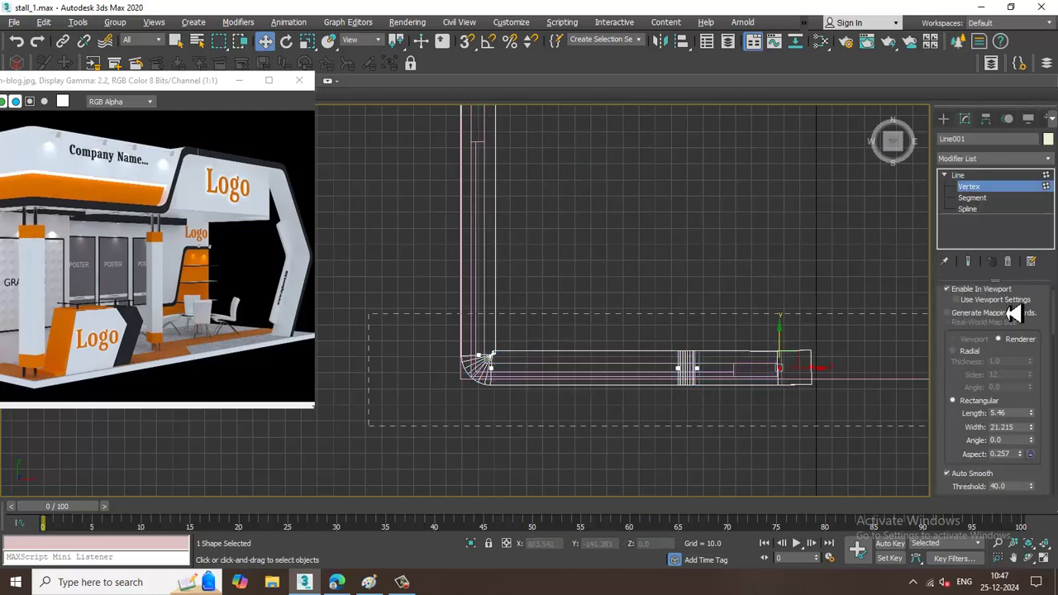
{"action": "scroll", "coordinate": [609, 327], "scroll_direction": "down", "scroll_amount": 3}
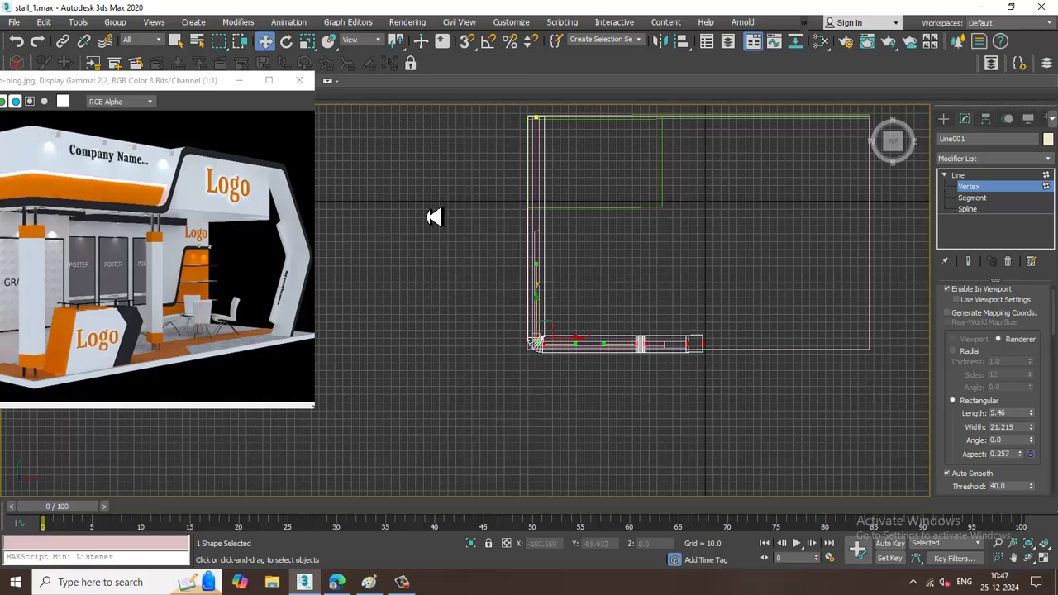
{"action": "scroll", "coordinate": [653, 307], "scroll_direction": "up", "scroll_amount": 2}
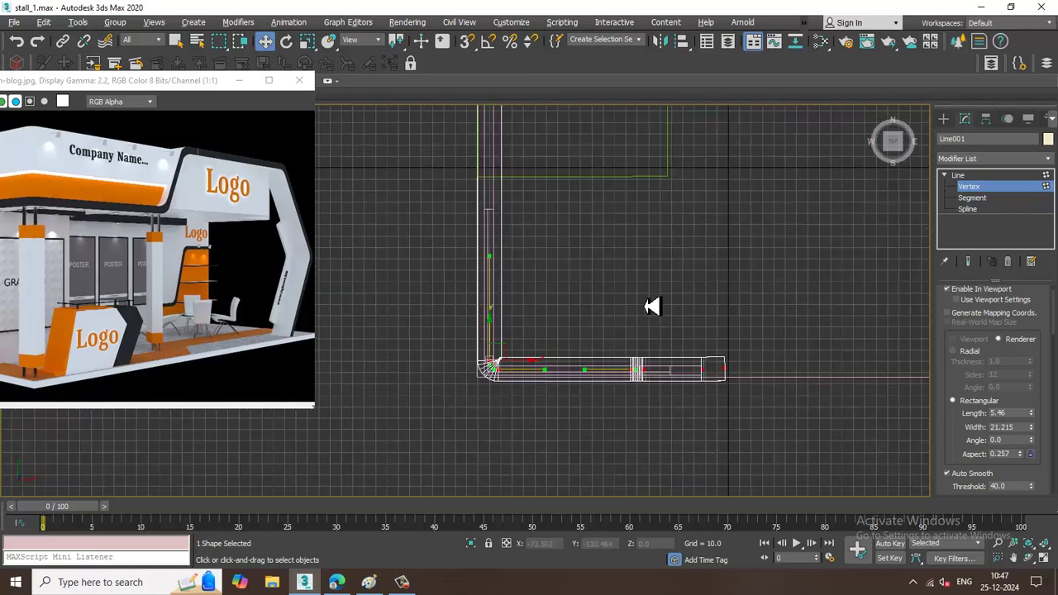
{"action": "left_click_drag", "start_coordinate": [498, 338], "coordinate": [520, 323]}
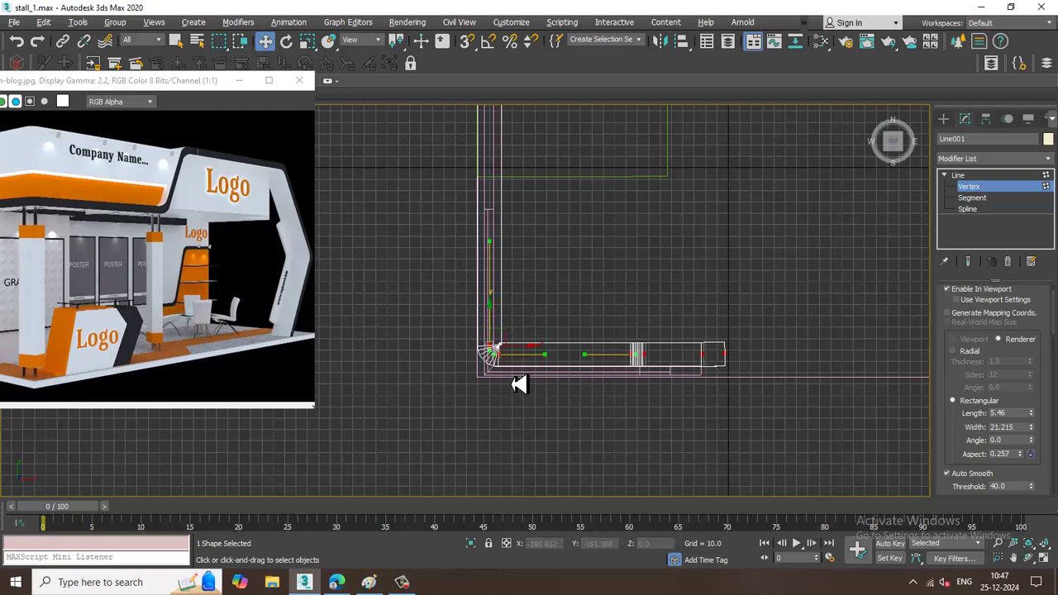
Step: Move the fascia panel's front-run vertices about 14.65 along Y to realign the panel with the bent band
{"action": "left_click", "coordinate": [998, 175]}
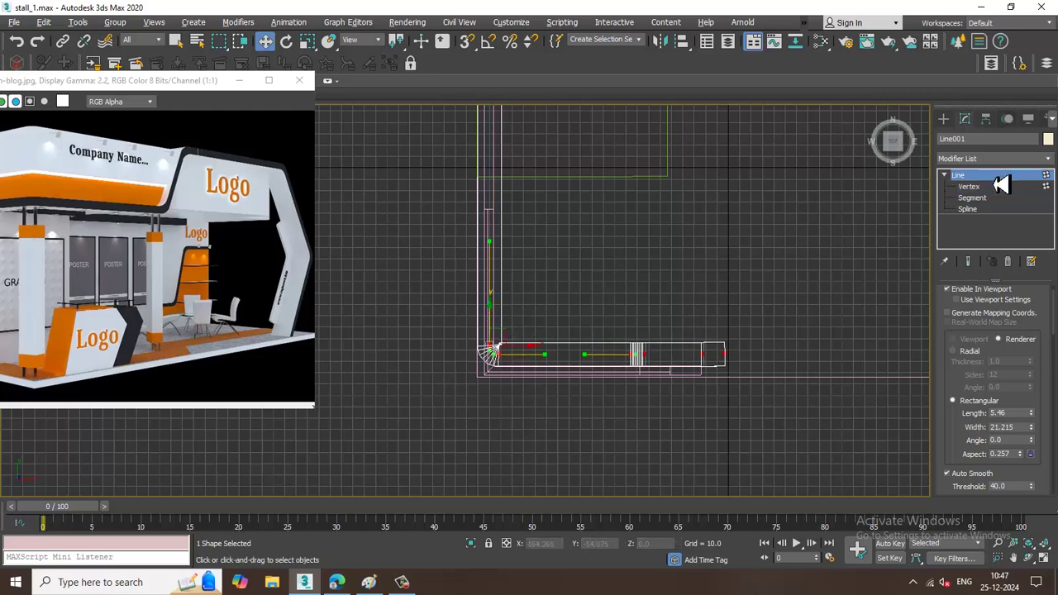
{"action": "left_click", "coordinate": [532, 381]}
{"action": "key", "text": "1"}
{"action": "left_click_drag", "start_coordinate": [439, 434], "coordinate": [845, 310]}
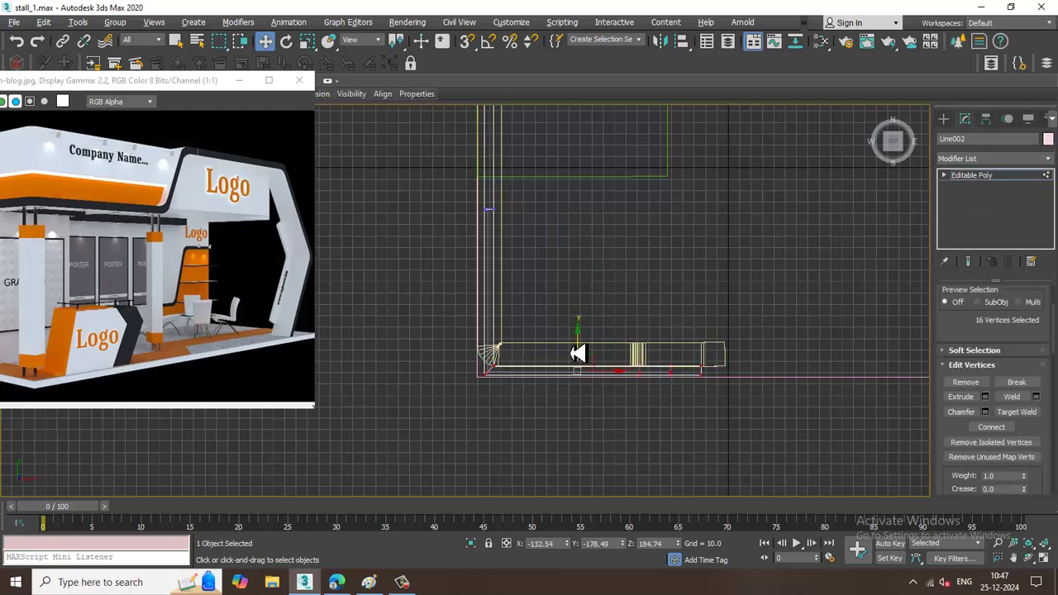
{"action": "left_click_drag", "start_coordinate": [584, 352], "coordinate": [584, 334]}
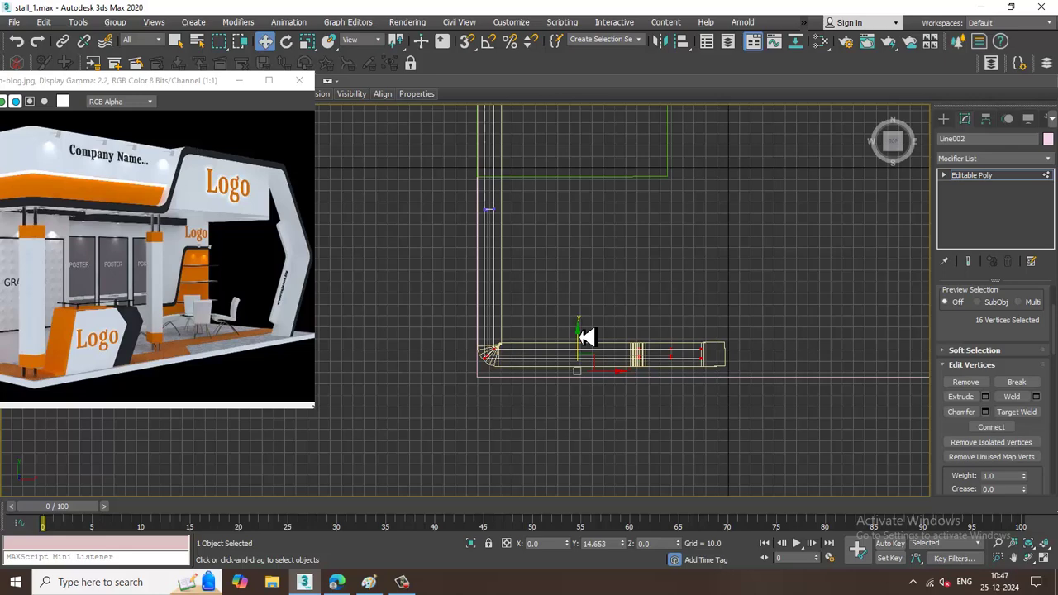
Step: Create a box about 27.3 by 26.7 and 39 high at the band's front corner and raise it to about Z 50
{"action": "left_click", "coordinate": [943, 119]}
{"action": "left_click", "coordinate": [965, 199]}
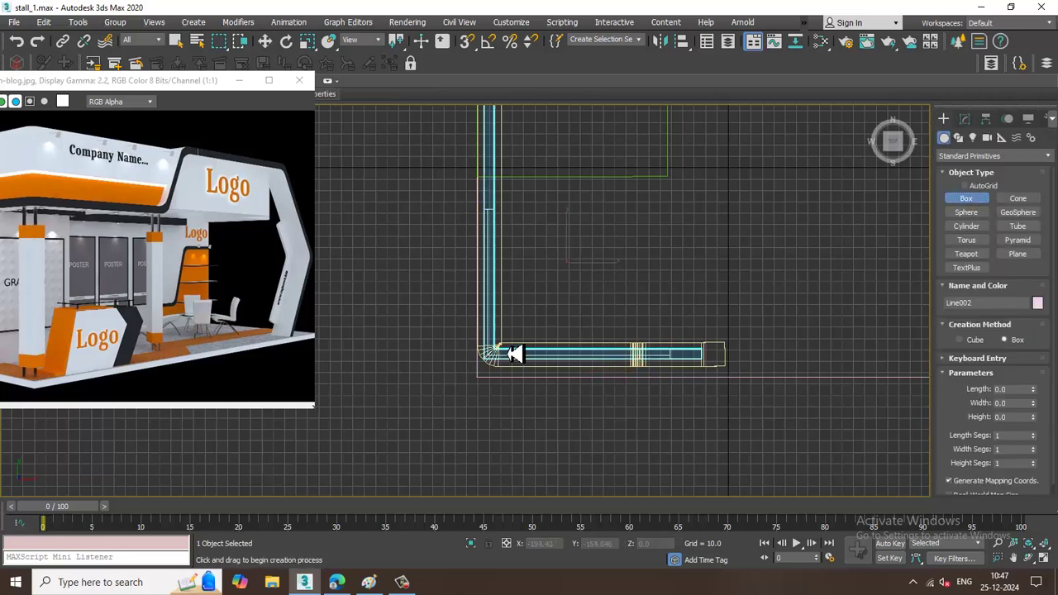
{"action": "left_click_drag", "start_coordinate": [507, 342], "coordinate": [535, 362]}
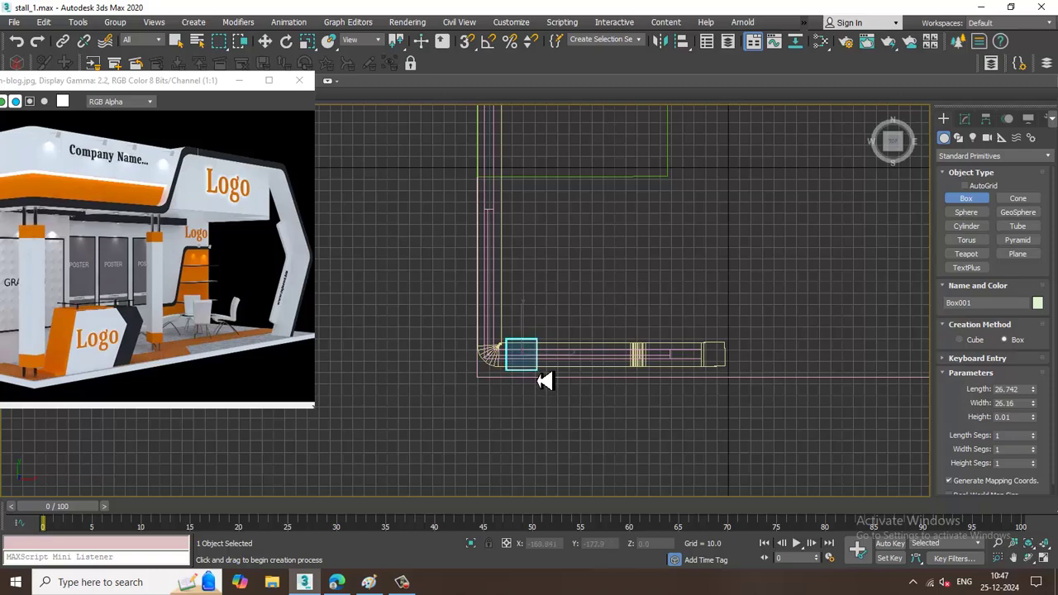
{"action": "left_click", "coordinate": [540, 335]}
{"action": "key", "text": "w"}
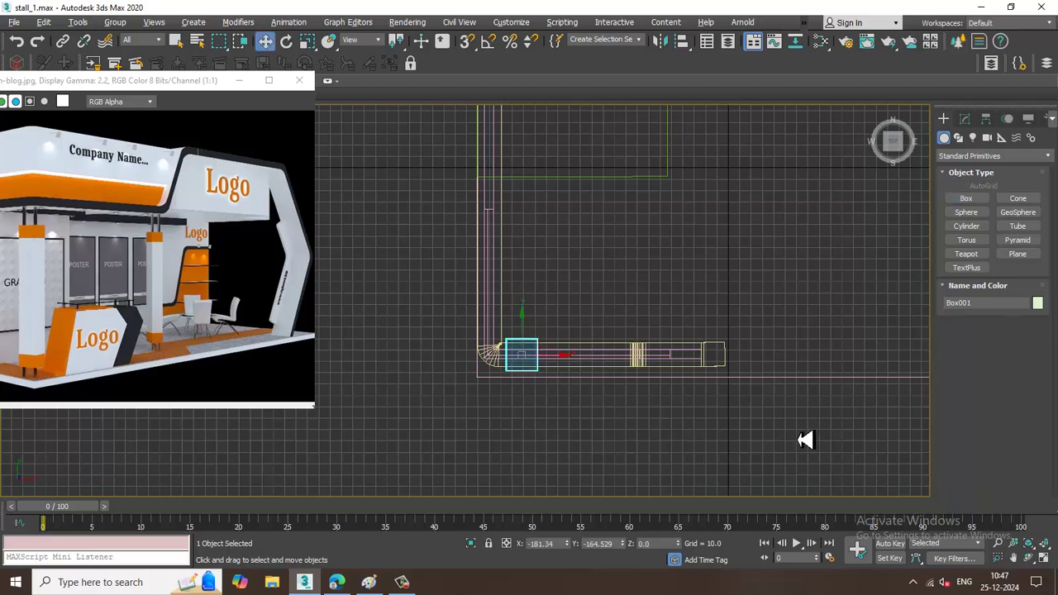
{"action": "key", "text": "alt+w"}
{"action": "middle_click", "coordinate": [786, 425]}
{"action": "key", "text": "alt+w"}
{"action": "middle_click_drag", "start_coordinate": [755, 386], "coordinate": [587, 417], "text": "alt"}
{"action": "left_click_drag", "start_coordinate": [609, 405], "coordinate": [610, 353]}
{"action": "middle_click_drag", "start_coordinate": [640, 372], "coordinate": [706, 329], "text": "alt"}
Step: Resize the box into a column about 16.2 long, 14.3 wide and 131.4 high, and lower it to about Z 11.8
{"action": "left_click", "coordinate": [965, 119]}
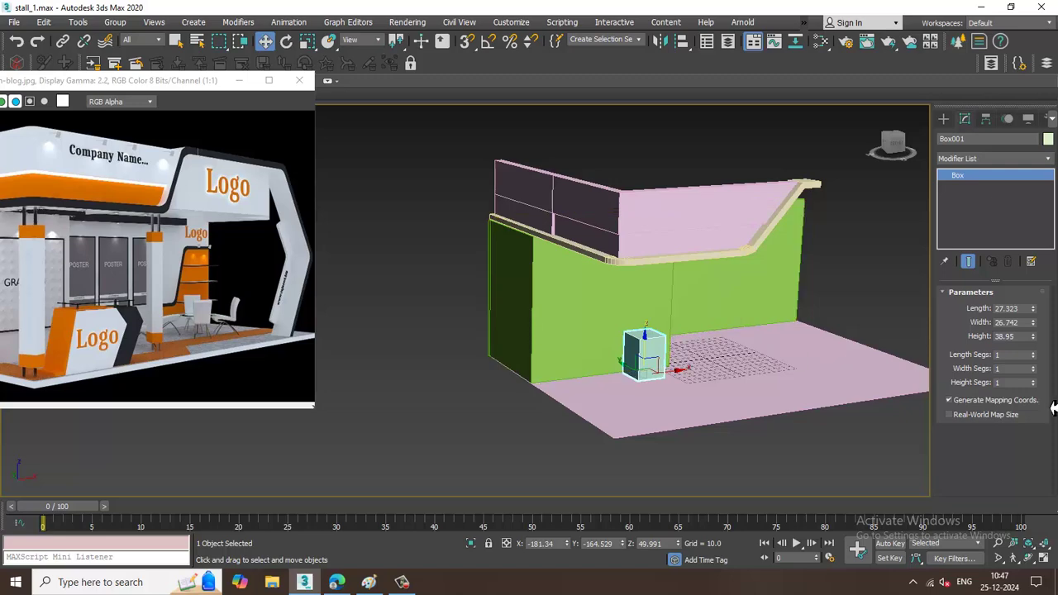
{"action": "left_click_drag", "start_coordinate": [1039, 334], "coordinate": [1036, 242]}
{"action": "middle_click_drag", "start_coordinate": [653, 409], "coordinate": [649, 379], "text": "alt"}
{"action": "left_click_drag", "start_coordinate": [652, 356], "coordinate": [652, 389]}
{"action": "middle_click_drag", "start_coordinate": [739, 356], "coordinate": [757, 375], "text": "alt"}
{"action": "scroll", "coordinate": [752, 368], "scroll_direction": "down", "scroll_amount": 3}
{"action": "scroll", "coordinate": [751, 372], "scroll_direction": "up", "scroll_amount": 3}
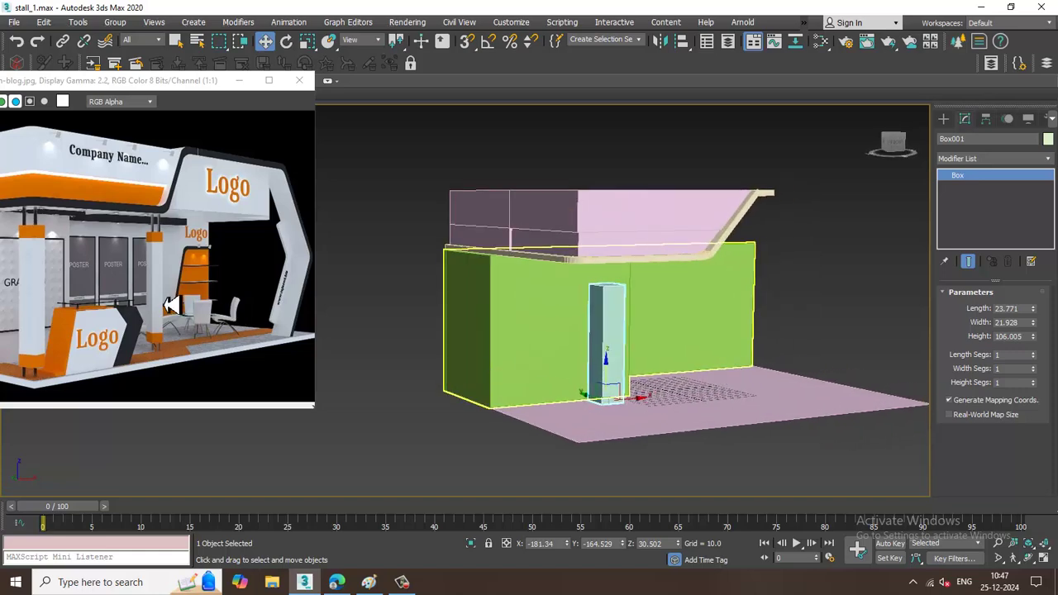
{"action": "left_click_drag", "start_coordinate": [72, 81], "coordinate": [143, 81]}
{"action": "middle_click_drag", "start_coordinate": [746, 273], "coordinate": [647, 339], "text": "alt"}
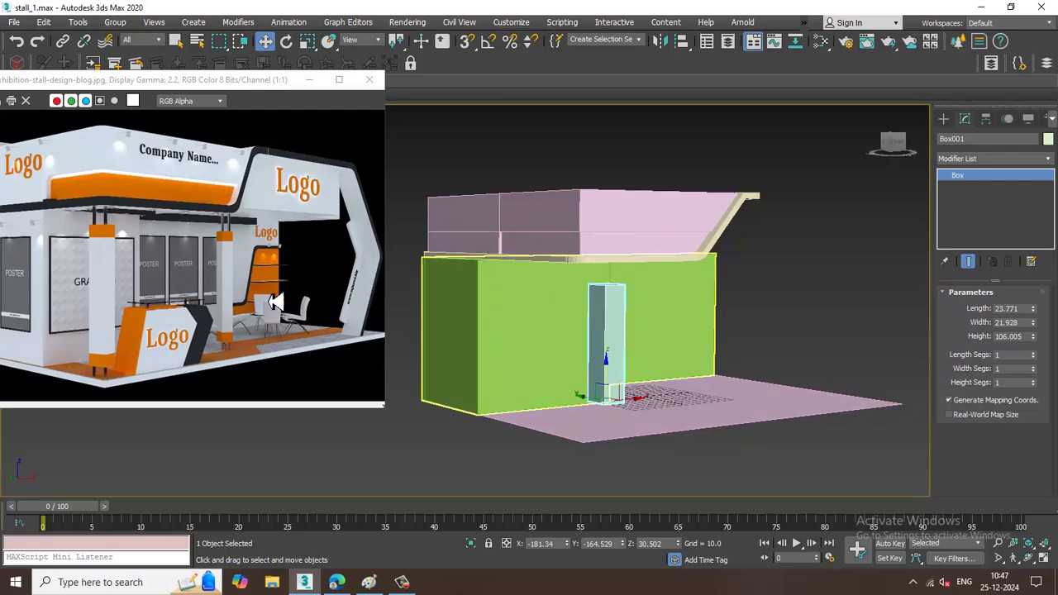
{"action": "middle_click_drag", "start_coordinate": [498, 306], "coordinate": [642, 347], "text": "alt"}
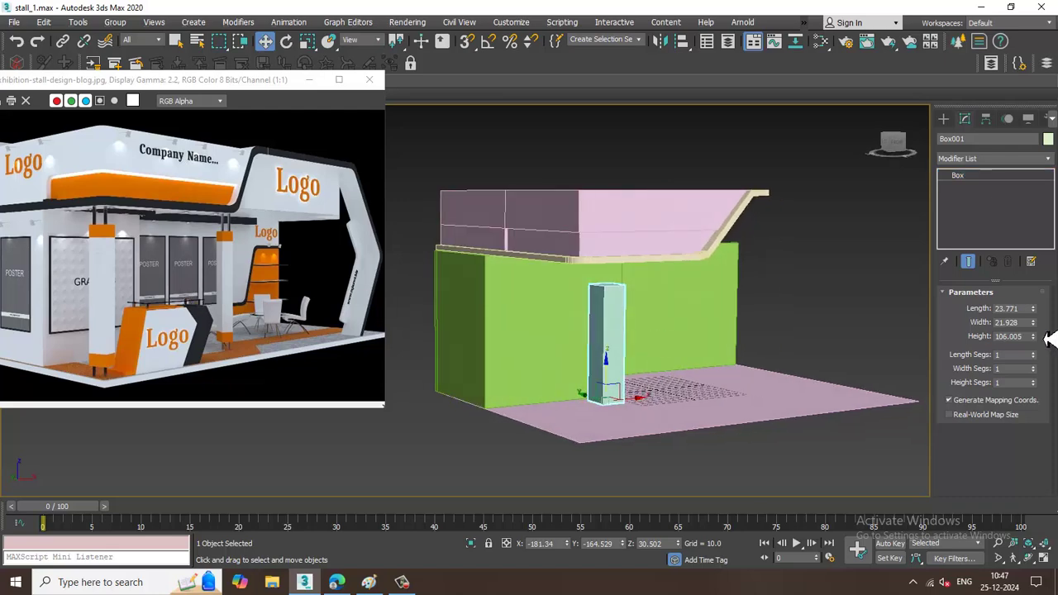
{"action": "left_click_drag", "start_coordinate": [1043, 316], "coordinate": [1051, 355]}
{"action": "middle_click_drag", "start_coordinate": [900, 373], "coordinate": [926, 392], "text": "alt"}
{"action": "left_click_drag", "start_coordinate": [1041, 347], "coordinate": [1040, 324]}
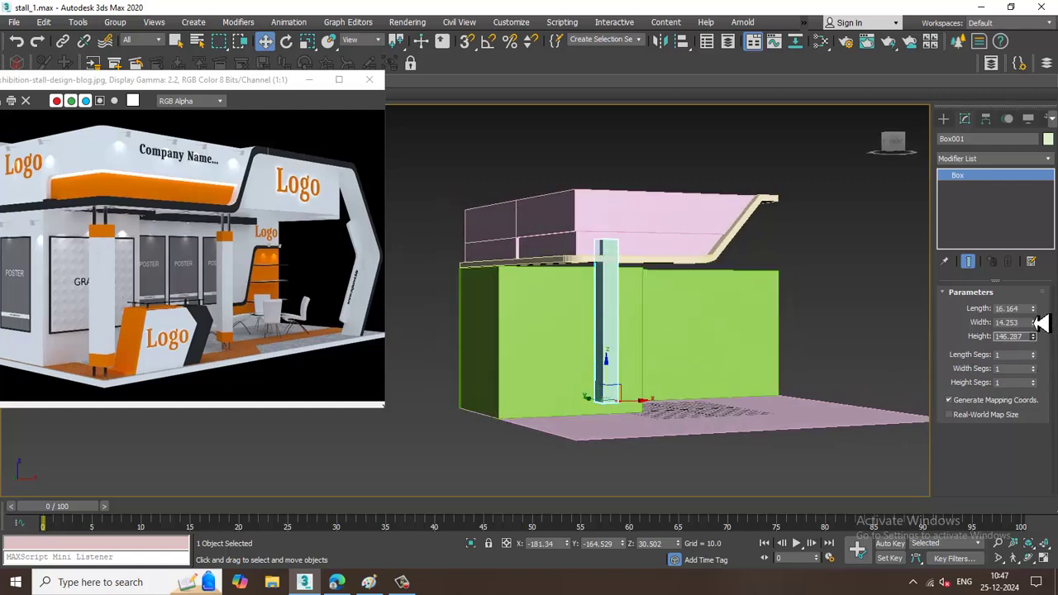
{"action": "left_click_drag", "start_coordinate": [618, 379], "coordinate": [623, 401]}
Step: Create an AutoGrid cylinder about 1.6 in radius on the column's top face and set its height to about 17.1
{"action": "middle_click_drag", "start_coordinate": [623, 400], "coordinate": [643, 385], "text": "alt"}
{"action": "scroll", "coordinate": [635, 382], "scroll_direction": "up", "scroll_amount": 5}
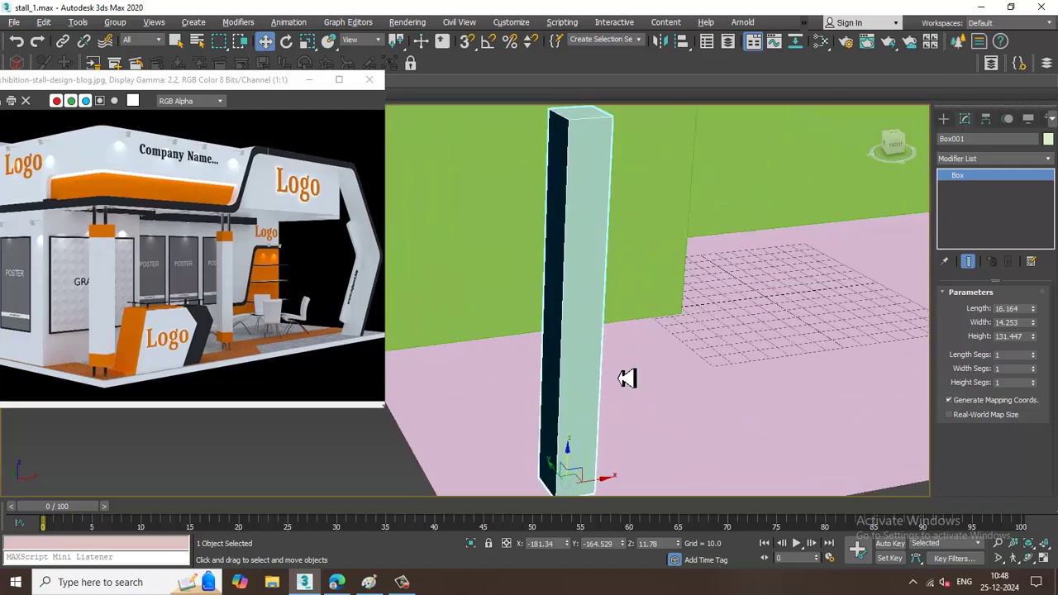
{"action": "left_click", "coordinate": [944, 119]}
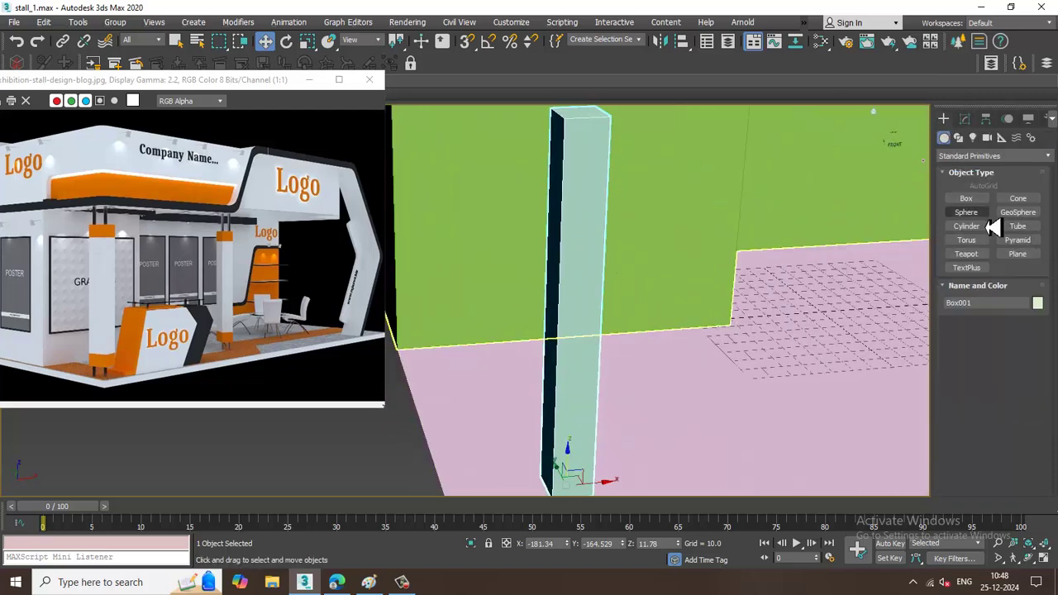
{"action": "left_click", "coordinate": [968, 227]}
{"action": "mouse_move", "coordinate": [642, 274]}
{"action": "middle_mouse_down", "text": "alt"}
{"action": "mouse_move", "coordinate": [689, 358]}
{"action": "mouse_move", "coordinate": [653, 258]}
{"action": "middle_mouse_up", "text": "alt"}
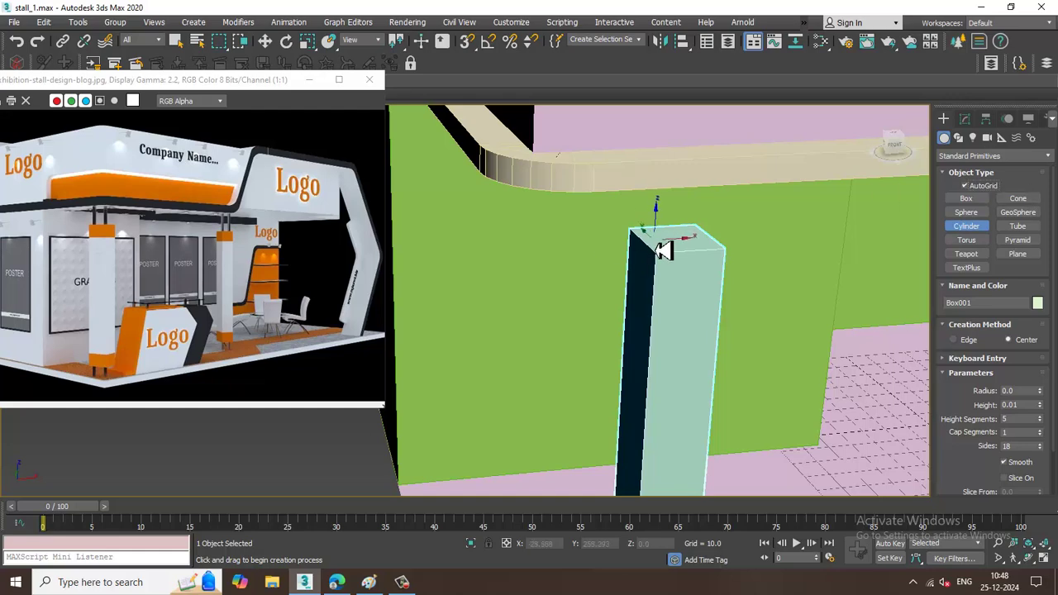
{"action": "left_click_drag", "start_coordinate": [655, 240], "coordinate": [670, 252]}
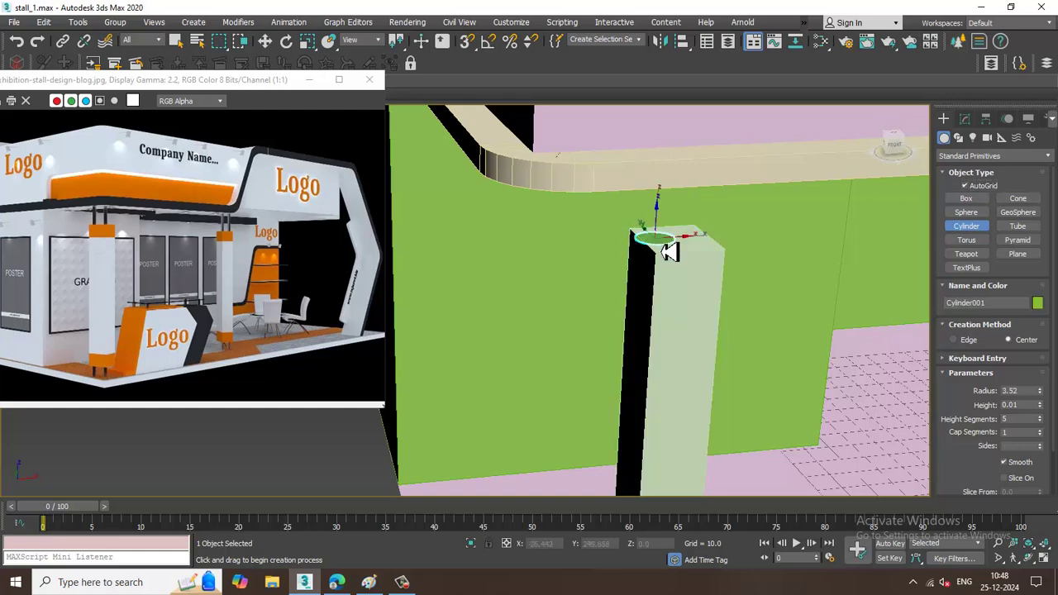
{"action": "left_click", "coordinate": [663, 144]}
{"action": "middle_click_drag", "start_coordinate": [663, 143], "coordinate": [680, 193], "text": "alt"}
{"action": "key", "text": "w"}
{"action": "left_click", "coordinate": [965, 119]}
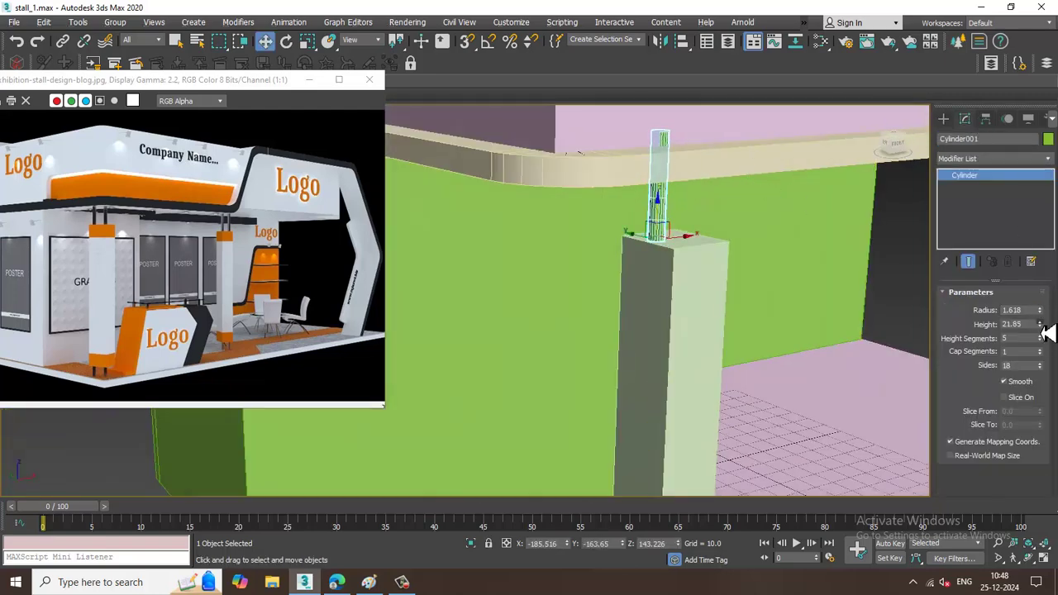
{"action": "left_click_drag", "start_coordinate": [1044, 332], "coordinate": [1048, 352]}
Step: Clone the cylinder along X to place a second post beside it on the column's top
{"action": "middle_click_drag", "start_coordinate": [703, 322], "coordinate": [694, 259], "text": "alt"}
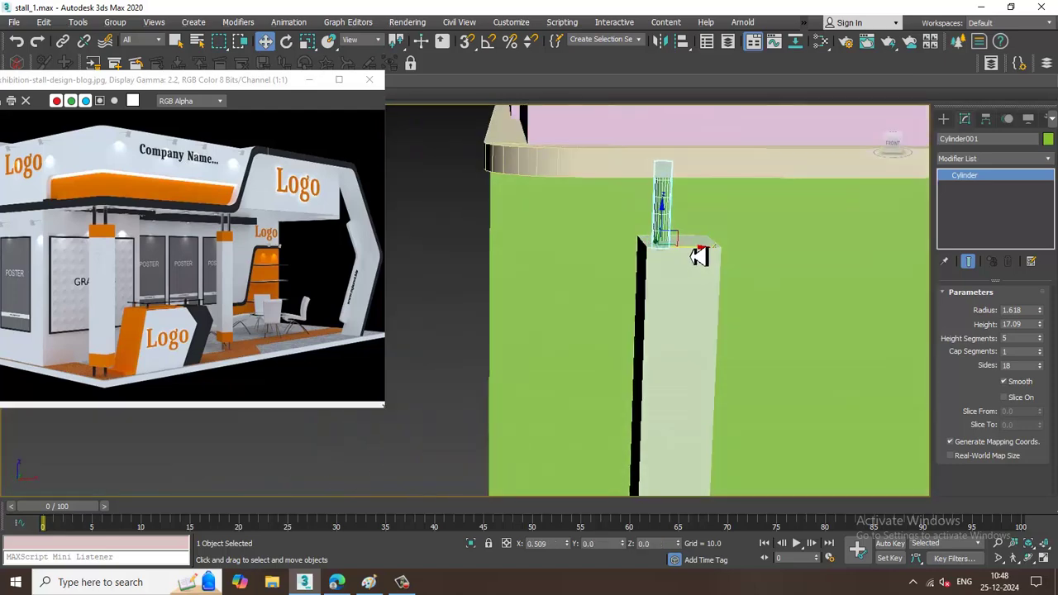
{"action": "left_click_drag", "start_coordinate": [699, 257], "coordinate": [732, 256], "text": "shift"}
{"action": "left_click", "coordinate": [528, 350]}
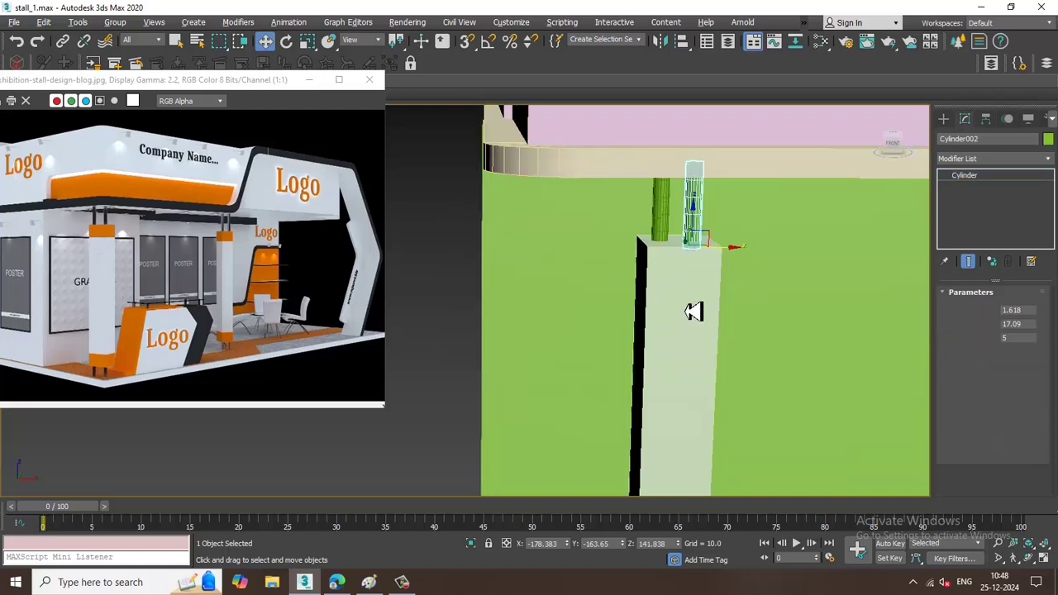
Step: Select both cylinder posts and clone them straight down to the underside of the column
{"action": "middle_click_drag", "start_coordinate": [696, 307], "coordinate": [683, 309], "text": "alt"}
{"action": "left_click", "coordinate": [669, 240], "text": "ctrl"}
{"action": "scroll", "coordinate": [671, 240], "scroll_direction": "down", "scroll_amount": 4}
{"action": "middle_click_drag", "start_coordinate": [713, 272], "coordinate": [686, 271], "text": "alt"}
{"action": "middle_click_drag", "start_coordinate": [686, 271], "coordinate": [681, 171]}
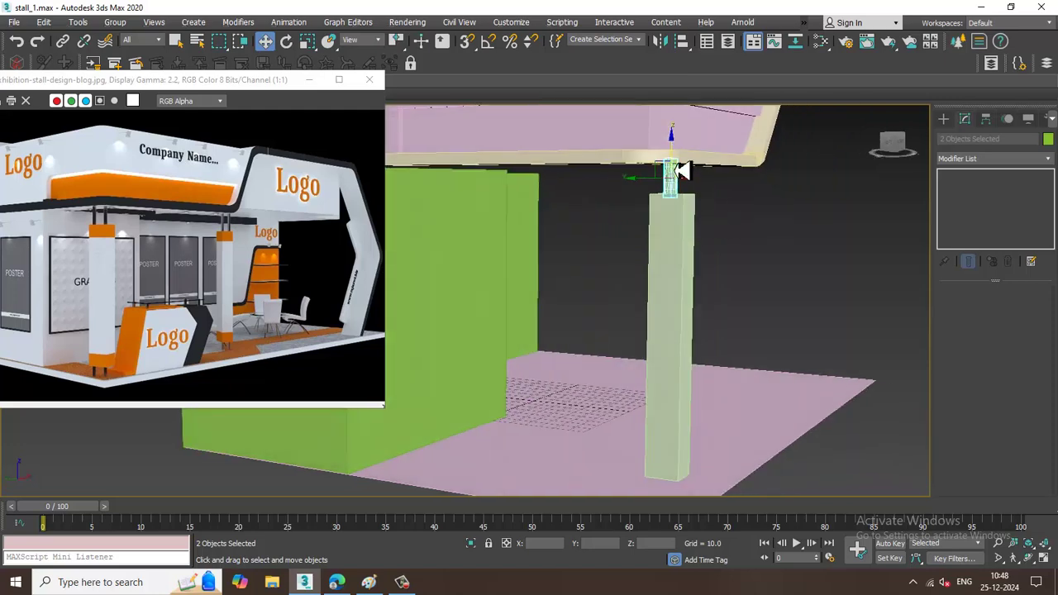
{"action": "left_click_drag", "start_coordinate": [676, 156], "coordinate": [743, 471], "text": "shift"}
{"action": "left_click", "coordinate": [528, 349]}
{"action": "key", "text": "z"}
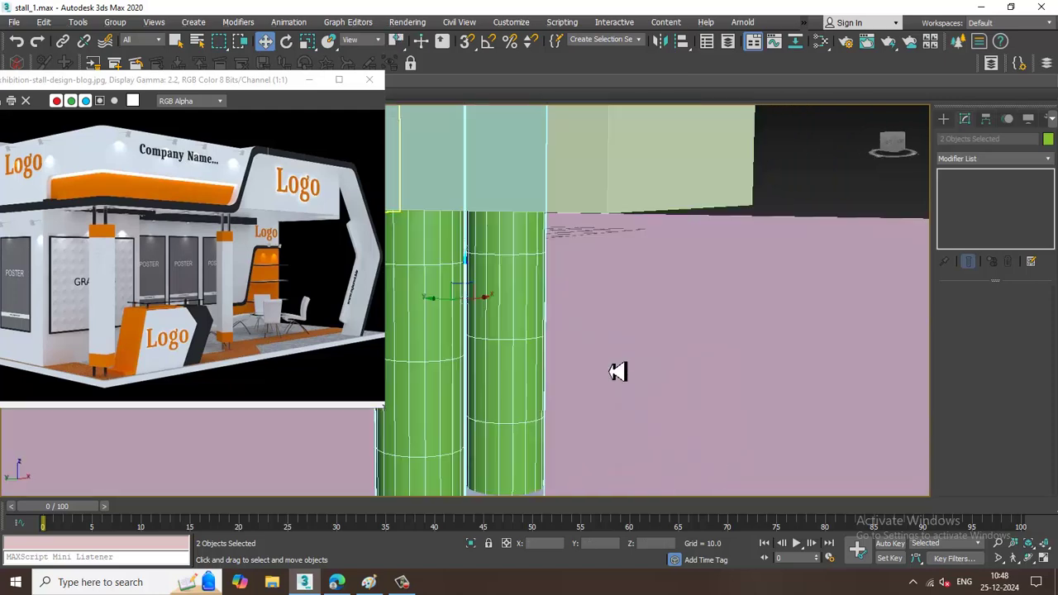
Step: Convert the column box to Editable Poly and enter its edge sub-object level
{"action": "scroll", "coordinate": [616, 371], "scroll_direction": "down", "scroll_amount": 3}
{"action": "mouse_move", "coordinate": [616, 371]}
{"action": "middle_mouse_down", "text": "alt"}
{"action": "mouse_move", "coordinate": [570, 271]}
{"action": "mouse_move", "coordinate": [614, 340]}
{"action": "mouse_move", "coordinate": [600, 380]}
{"action": "mouse_move", "coordinate": [574, 353]}
{"action": "mouse_move", "coordinate": [603, 302]}
{"action": "middle_mouse_up", "text": "alt"}
{"action": "scroll", "coordinate": [588, 263], "scroll_direction": "down", "scroll_amount": 3}
{"action": "scroll", "coordinate": [614, 339], "scroll_direction": "down", "scroll_amount": 4}
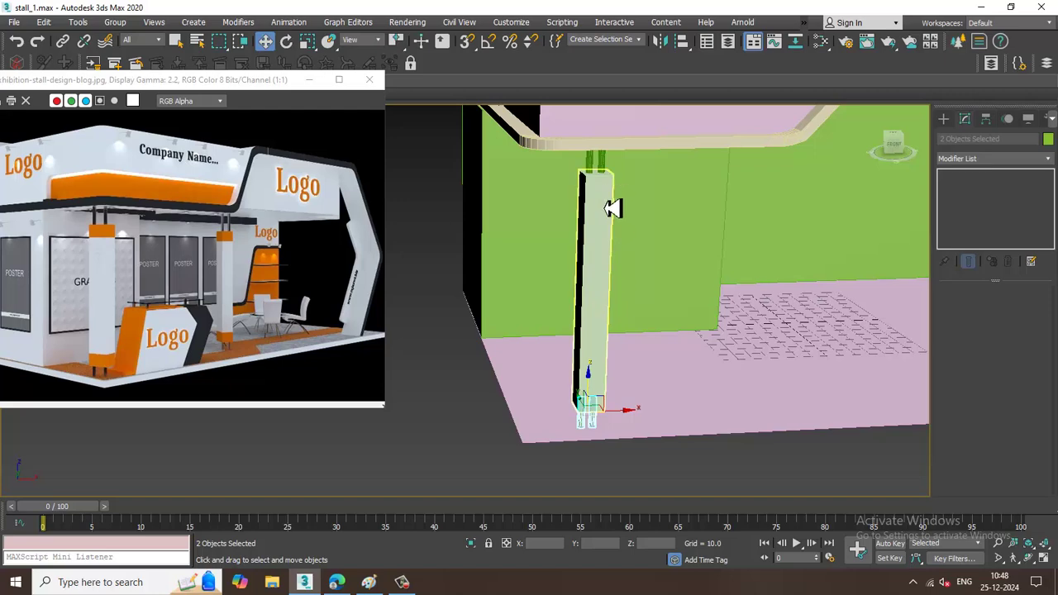
{"action": "left_click", "coordinate": [595, 187], "text": "ctrl"}
{"action": "mouse_move", "coordinate": [607, 240]}
{"action": "middle_mouse_down", "text": "alt"}
{"action": "mouse_move", "coordinate": [642, 243]}
{"action": "mouse_move", "coordinate": [619, 239]}
{"action": "mouse_move", "coordinate": [628, 240]}
{"action": "middle_mouse_up", "text": "alt"}
{"action": "left_click", "coordinate": [612, 236]}
{"action": "middle_click_drag", "start_coordinate": [594, 378], "coordinate": [654, 349], "text": "alt"}
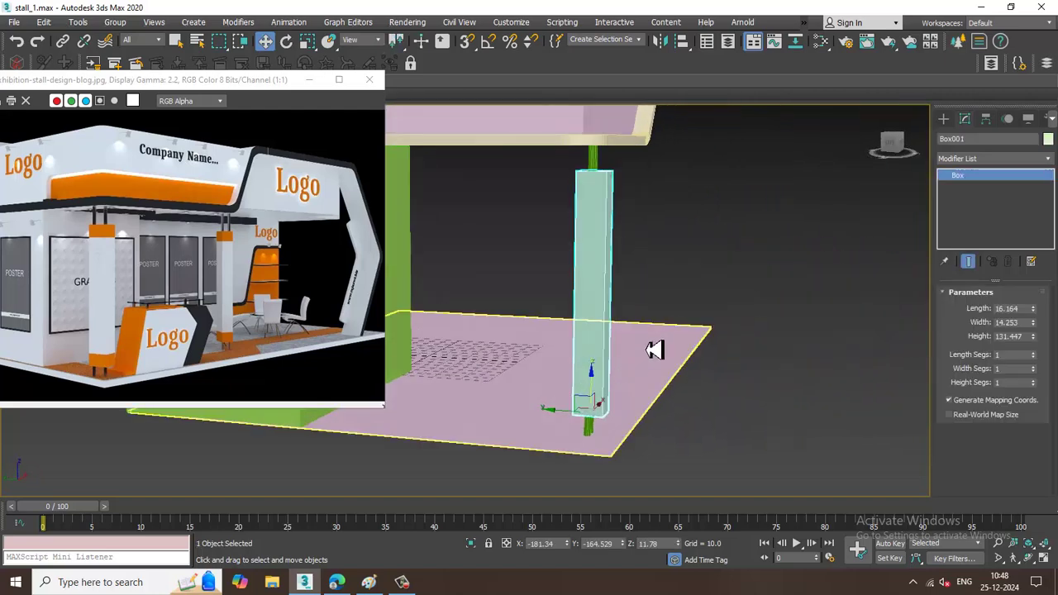
{"action": "right_click", "coordinate": [585, 262]}
{"action": "mouse_move", "coordinate": [653, 393]}
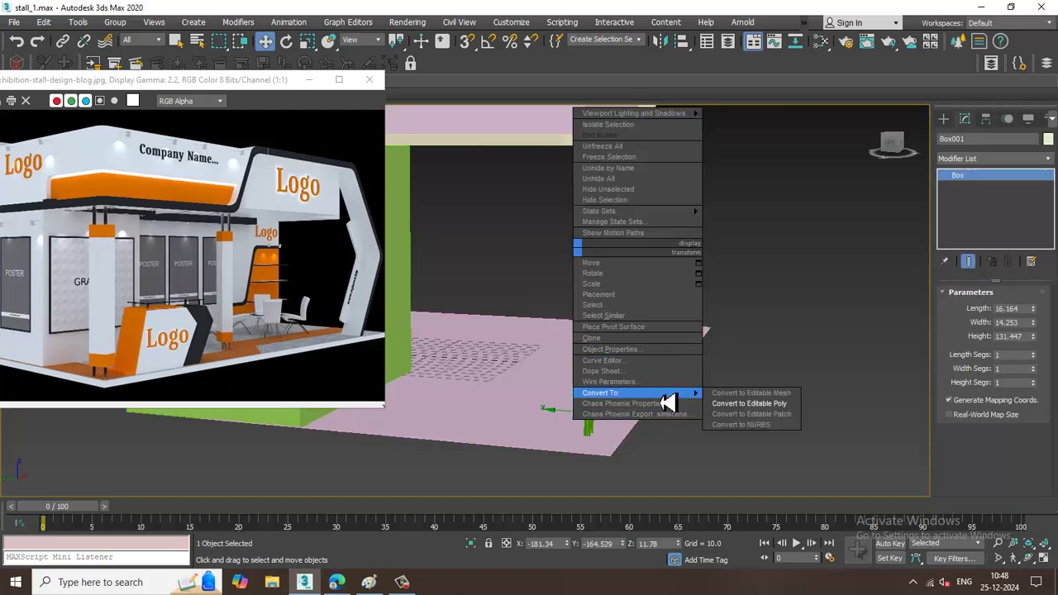
{"action": "left_click", "coordinate": [731, 403]}
{"action": "key", "text": "2"}
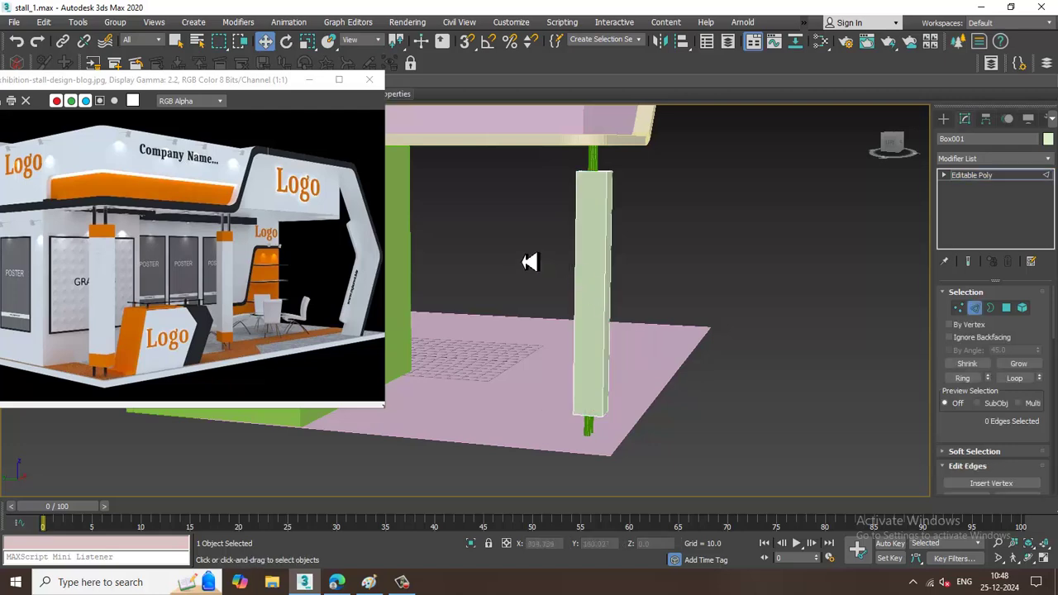
Step: Chamfer the column box's four vertical edges by 1.0 with one segment and leave edge editing
{"action": "left_click_drag", "start_coordinate": [727, 292], "coordinate": [719, 301]}
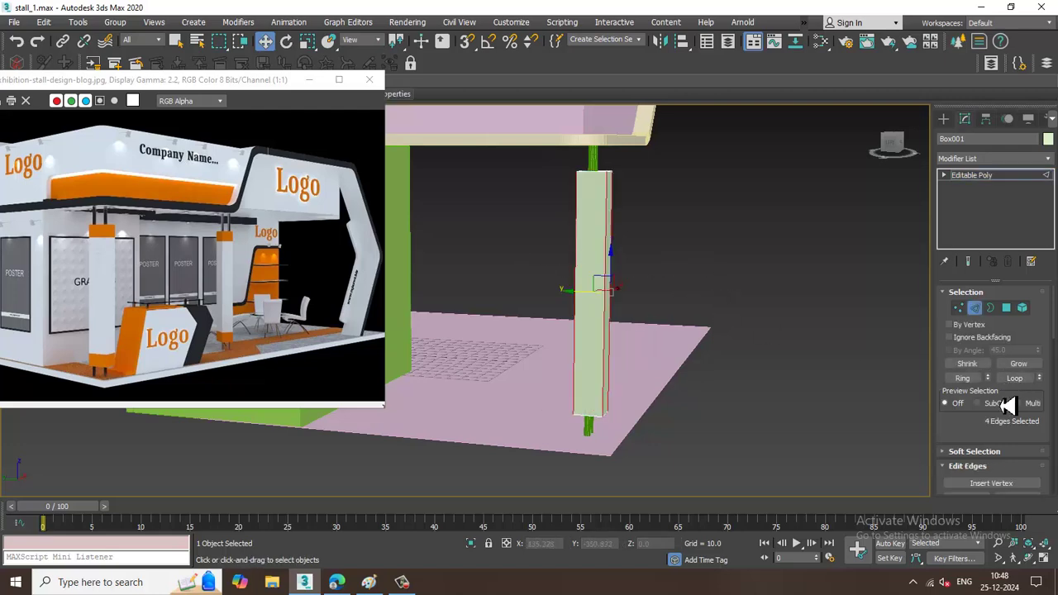
{"action": "scroll", "coordinate": [968, 438], "scroll_direction": "down", "scroll_amount": 4}
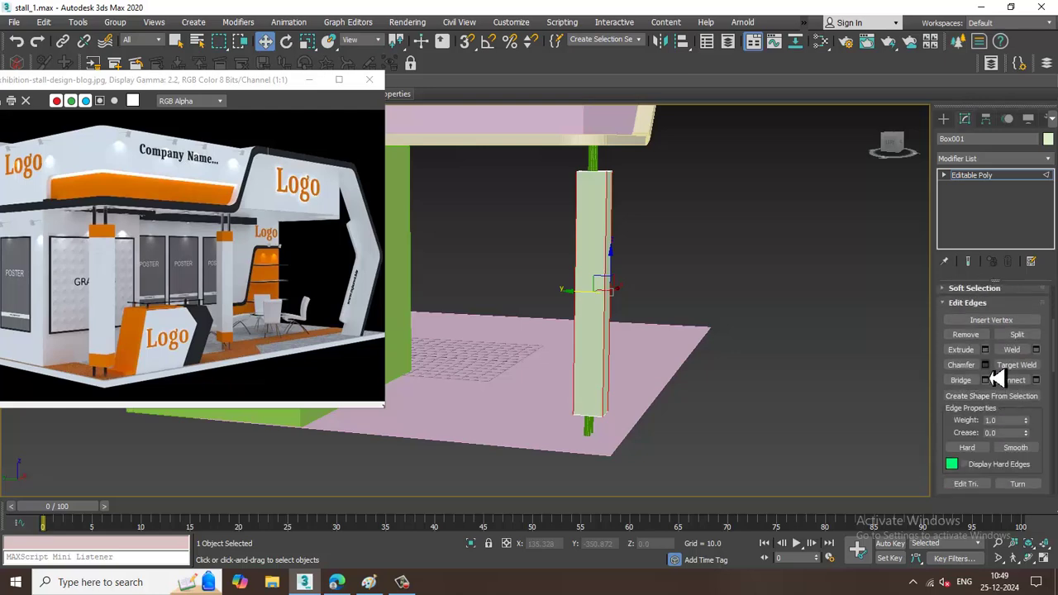
{"action": "left_click", "coordinate": [985, 364]}
{"action": "middle_click_drag", "start_coordinate": [698, 265], "coordinate": [676, 286]}
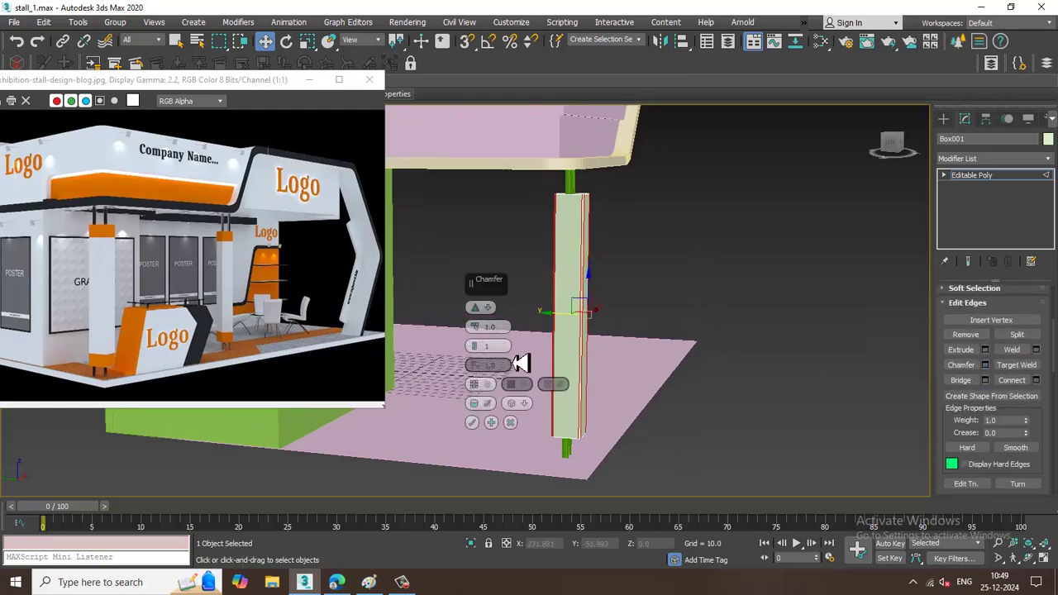
{"action": "left_click", "coordinate": [474, 426]}
{"action": "middle_click_drag", "start_coordinate": [693, 353], "coordinate": [805, 372], "text": "alt"}
{"action": "left_click", "coordinate": [993, 176]}
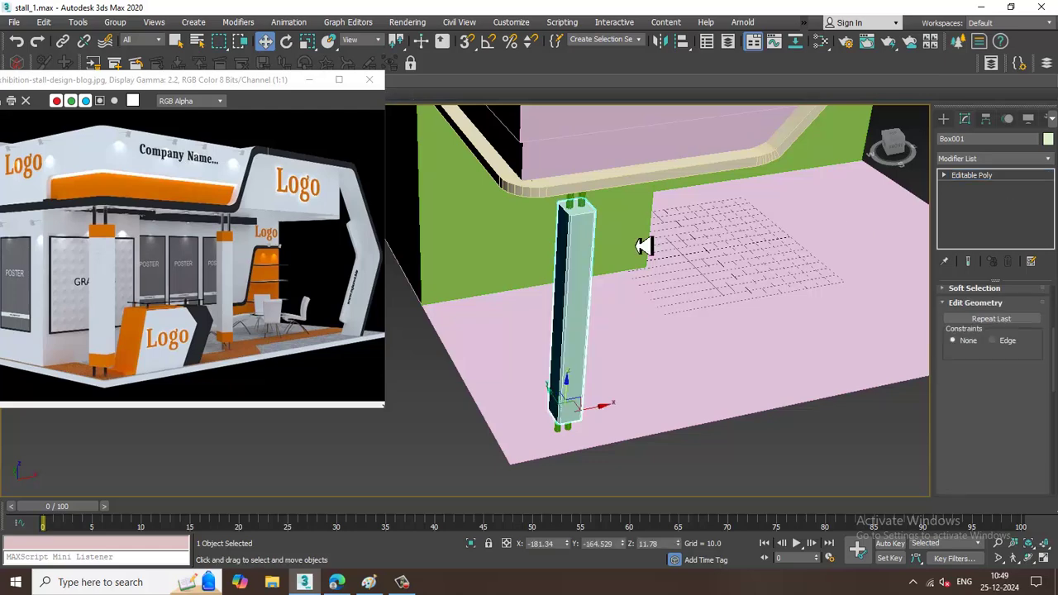
{"action": "middle_click_drag", "start_coordinate": [637, 246], "coordinate": [574, 209], "text": "alt"}
{"action": "left_click", "coordinate": [567, 203], "text": "ctrl"}
{"action": "left_click", "coordinate": [577, 200], "text": "ctrl"}
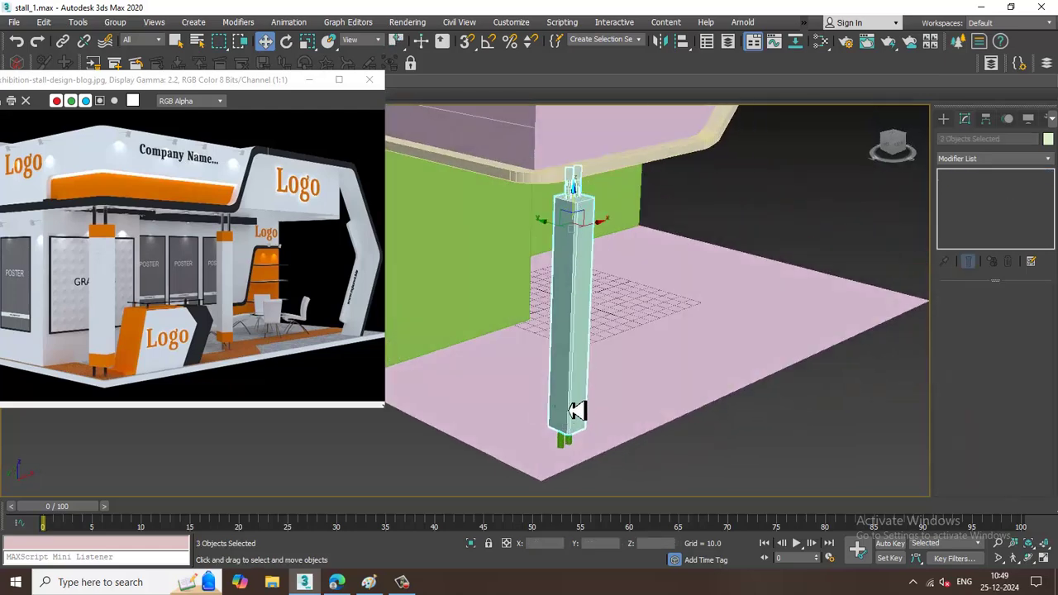
{"action": "left_click", "coordinate": [560, 453], "text": "ctrl"}
{"action": "left_click", "coordinate": [568, 451], "text": "ctrl"}
{"action": "middle_click_drag", "start_coordinate": [659, 390], "coordinate": [623, 301], "text": "alt"}
{"action": "scroll", "coordinate": [639, 362], "scroll_direction": "down", "scroll_amount": 3}
Step: Lengthen the fascia's bottom trim line by moving the vertices of its sloped end outward along X
{"action": "left_click", "coordinate": [671, 293]}
{"action": "left_click", "coordinate": [1020, 179]}
{"action": "left_click", "coordinate": [649, 287]}
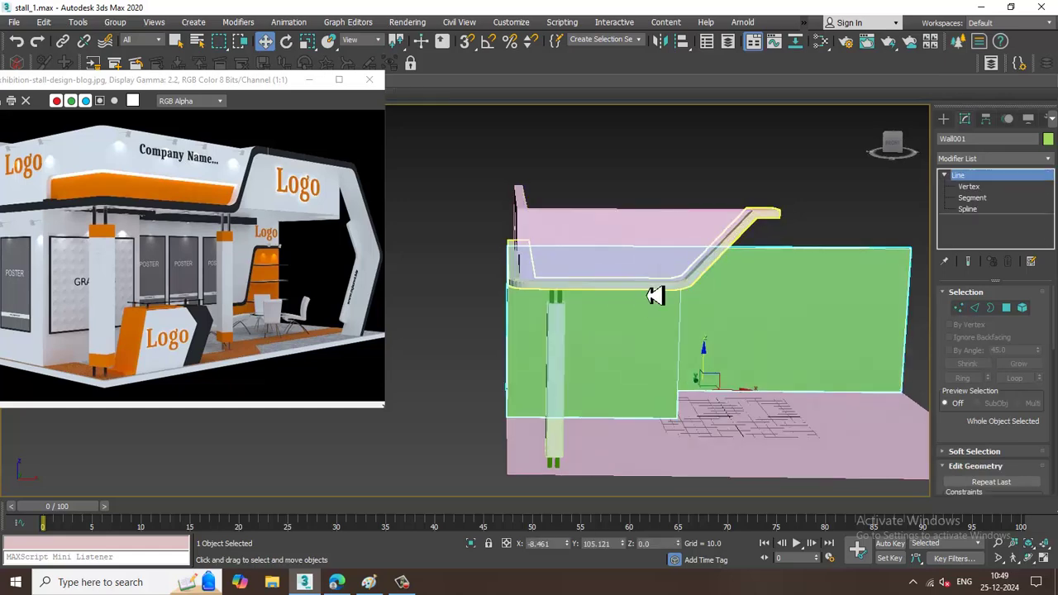
{"action": "key", "text": "1"}
{"action": "left_click_drag", "start_coordinate": [644, 166], "coordinate": [704, 284]}
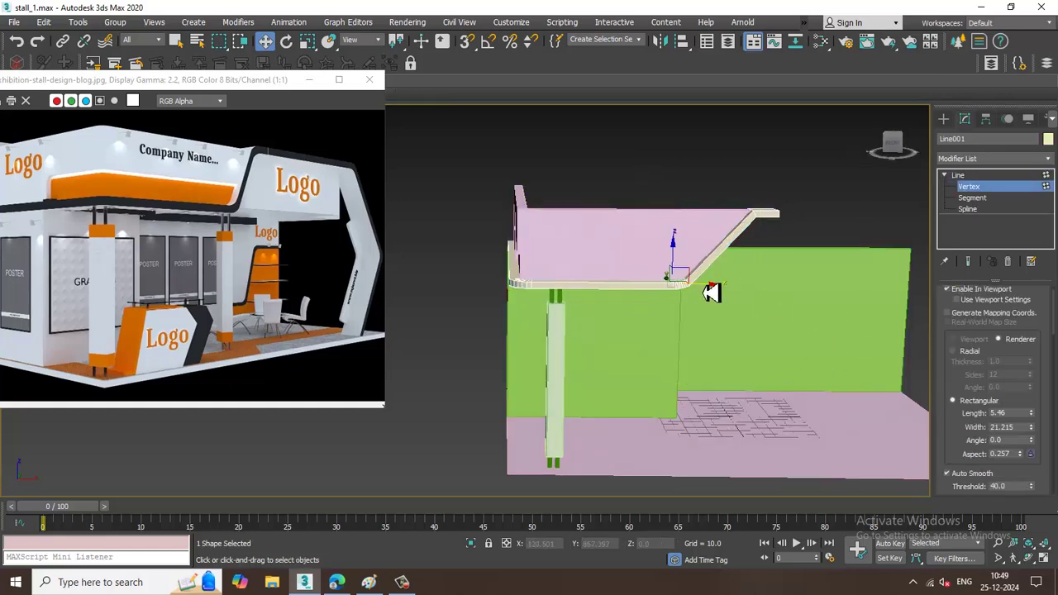
{"action": "middle_click_drag", "start_coordinate": [807, 327], "coordinate": [731, 179], "text": "alt"}
{"action": "left_click", "coordinate": [971, 188]}
Step: Extend the green back wall by moving its four far-end vertices outward along X
{"action": "left_click", "coordinate": [779, 276]}
{"action": "left_click_drag", "start_coordinate": [731, 179], "coordinate": [923, 420]}
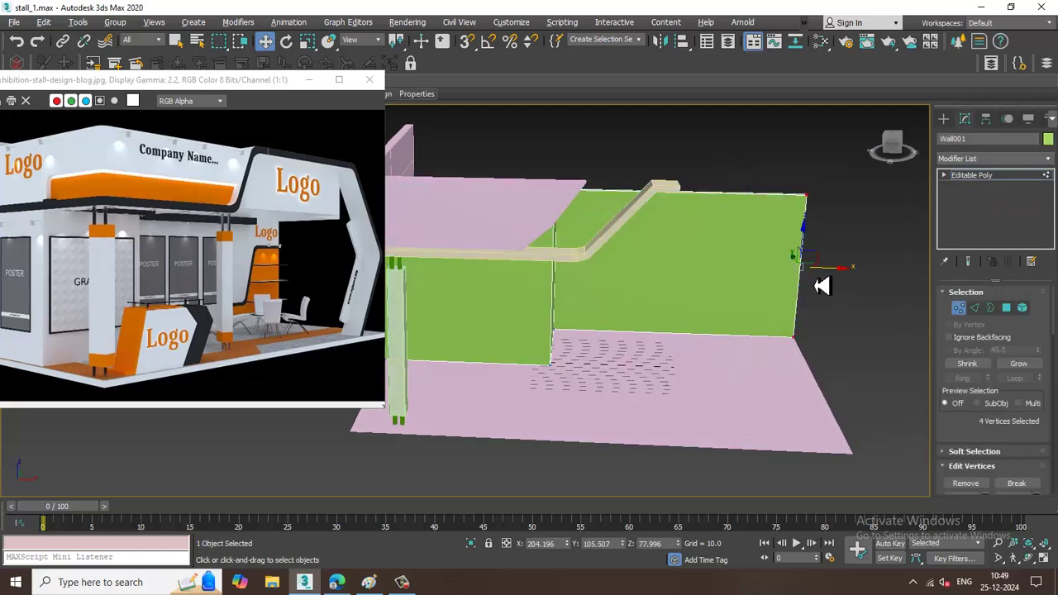
{"action": "middle_click_drag", "start_coordinate": [832, 279], "coordinate": [806, 281], "text": "alt"}
{"action": "left_click", "coordinate": [1001, 179]}
Step: Widen the floor plane by moving its two outer-edge vertices along X past the end of the back wall
{"action": "left_click", "coordinate": [740, 407]}
{"action": "key", "text": "1"}
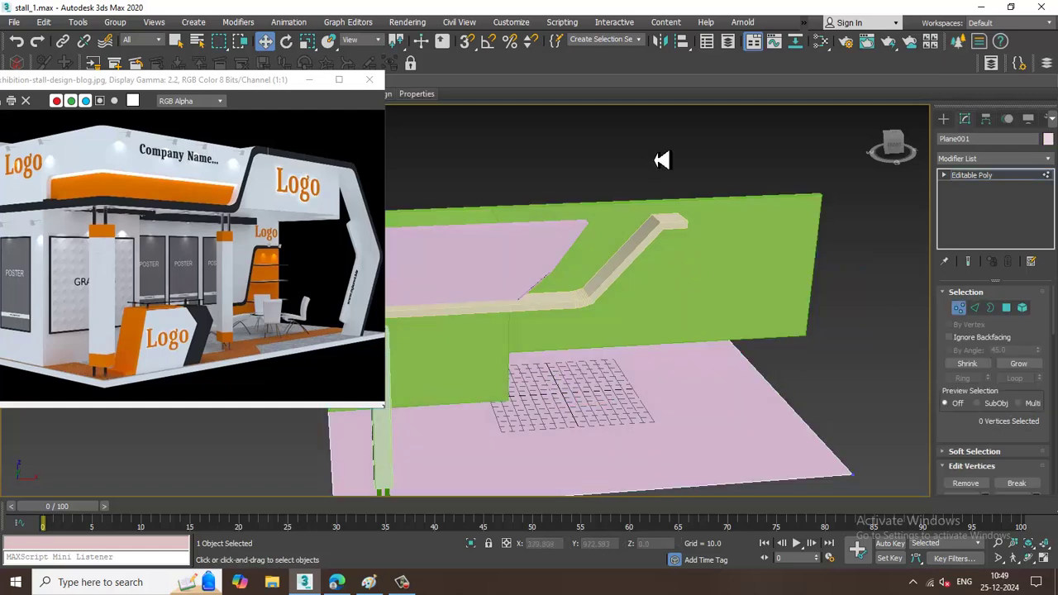
{"action": "left_click_drag", "start_coordinate": [661, 160], "coordinate": [888, 488]}
{"action": "left_click_drag", "start_coordinate": [816, 405], "coordinate": [910, 401]}
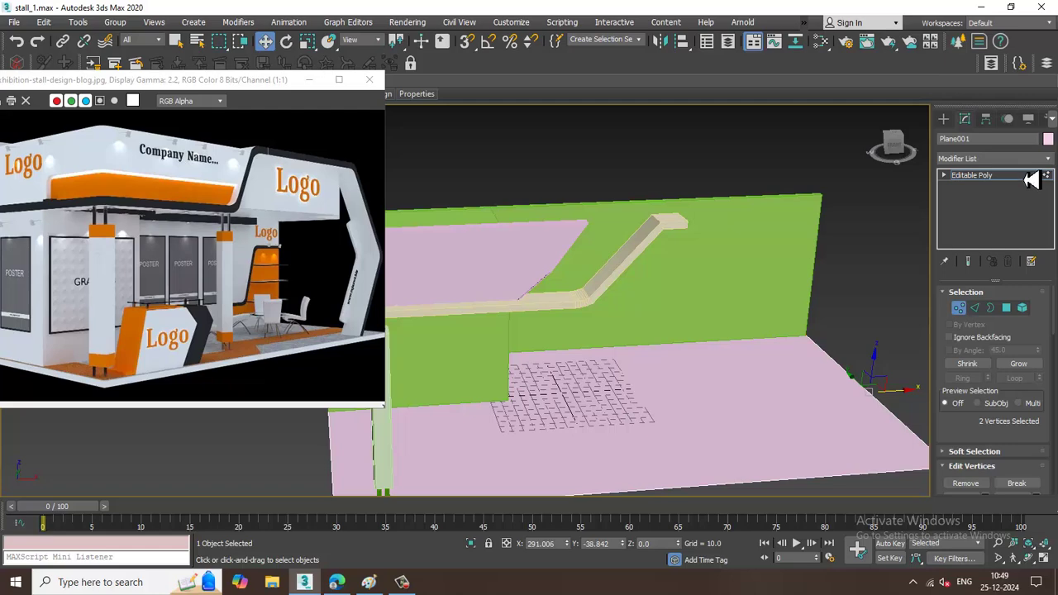
{"action": "left_click", "coordinate": [1030, 179]}
Step: Move the eight vertices at the overhead fascia panel's slanted end along X to meet the sloped trim
{"action": "left_click", "coordinate": [524, 268]}
{"action": "middle_click_drag", "start_coordinate": [530, 302], "coordinate": [529, 279], "text": "alt"}
{"action": "key", "text": "1"}
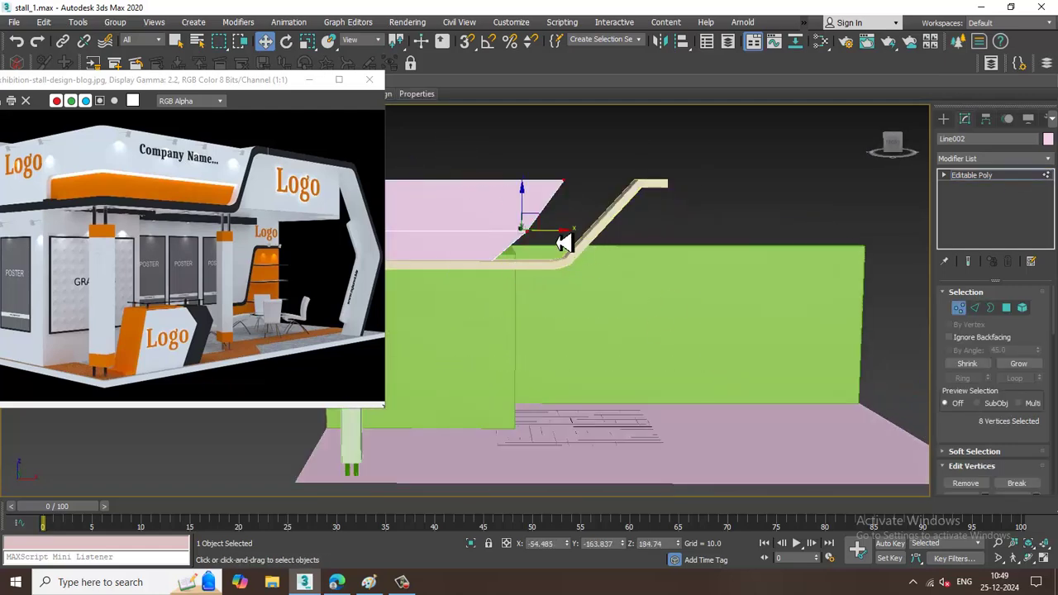
{"action": "left_click_drag", "start_coordinate": [561, 240], "coordinate": [631, 236]}
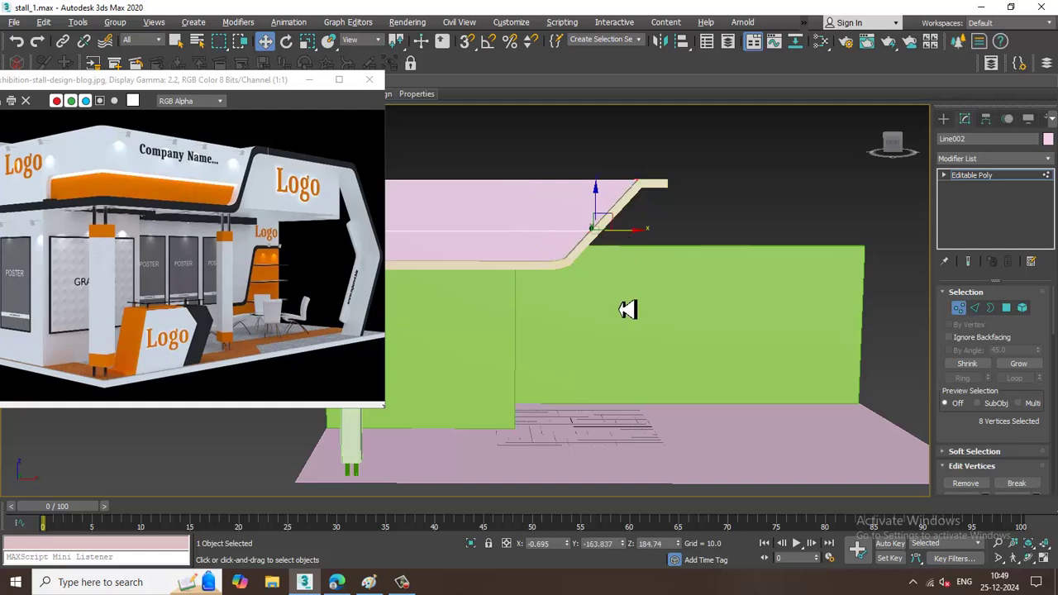
{"action": "middle_click_drag", "start_coordinate": [628, 309], "coordinate": [707, 319], "text": "alt"}
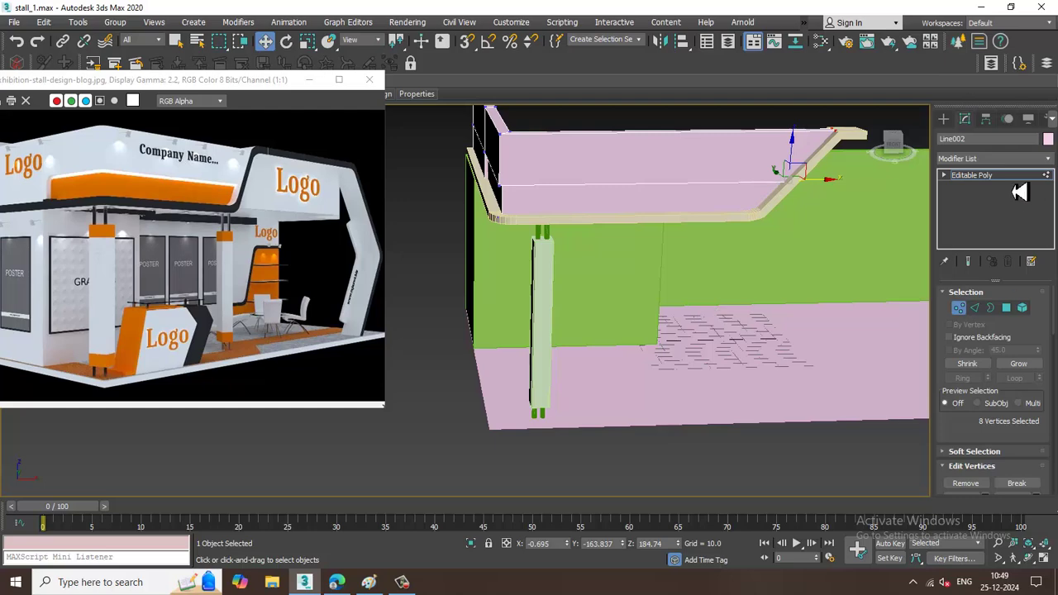
{"action": "left_click", "coordinate": [992, 176]}
Step: Select the column with its four posts and clone them as one copy along X beneath the trim's sloped corner
{"action": "left_click", "coordinate": [552, 237]}
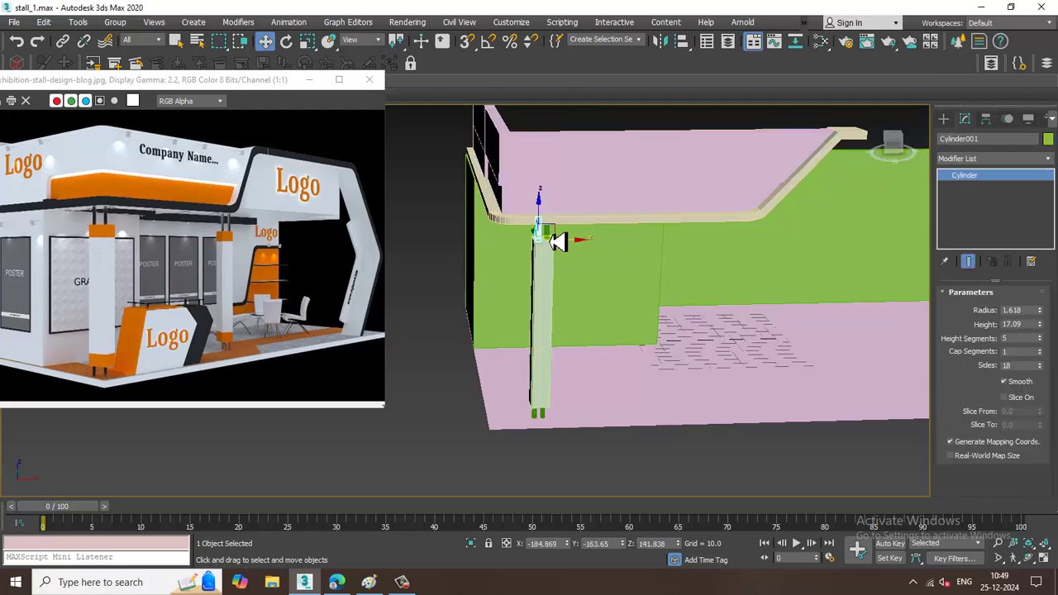
{"action": "double_click", "coordinate": [558, 239]}
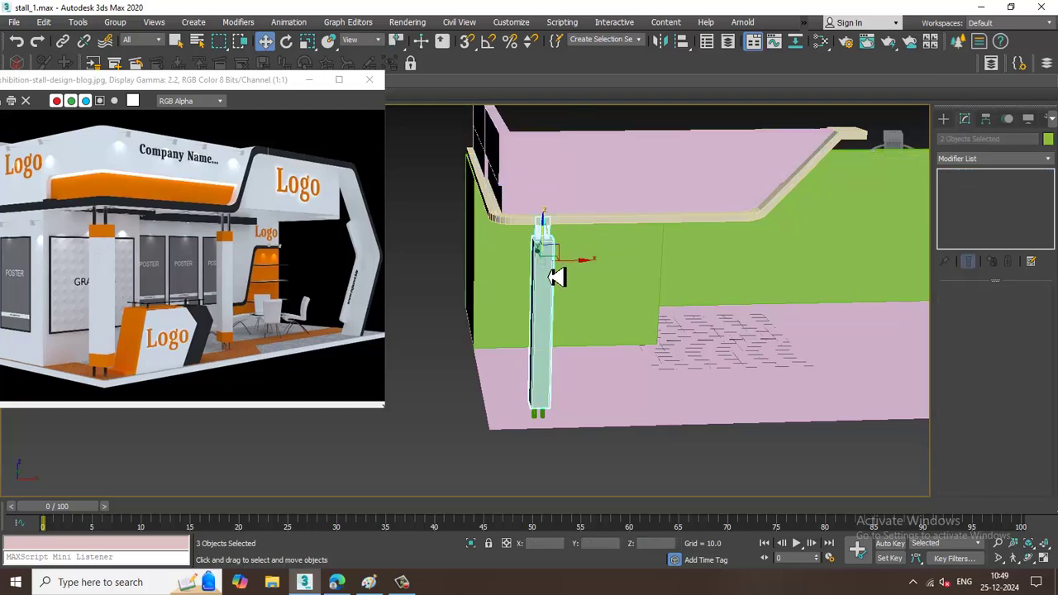
{"action": "left_click", "coordinate": [535, 416], "text": "ctrl"}
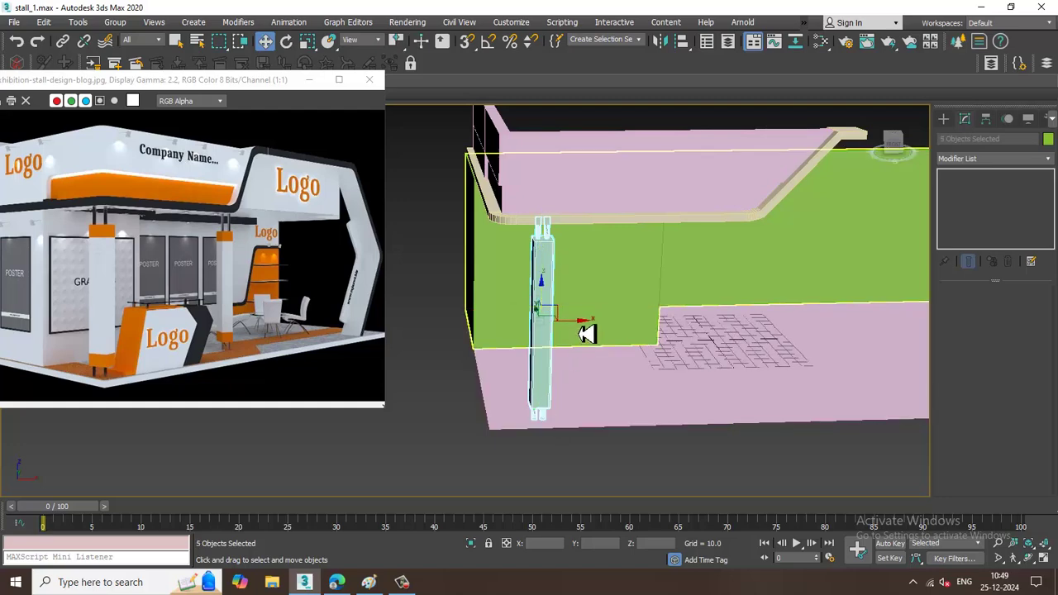
{"action": "mouse_move", "coordinate": [579, 323]}
{"action": "left_mouse_down"}
{"action": "mouse_move", "coordinate": [567, 328]}
{"action": "mouse_move", "coordinate": [735, 328]}
{"action": "mouse_move", "coordinate": [786, 314]}
{"action": "mouse_move", "coordinate": [780, 326]}
{"action": "left_mouse_up"}
{"action": "left_click_drag", "start_coordinate": [779, 325], "coordinate": [737, 325], "text": "shift"}
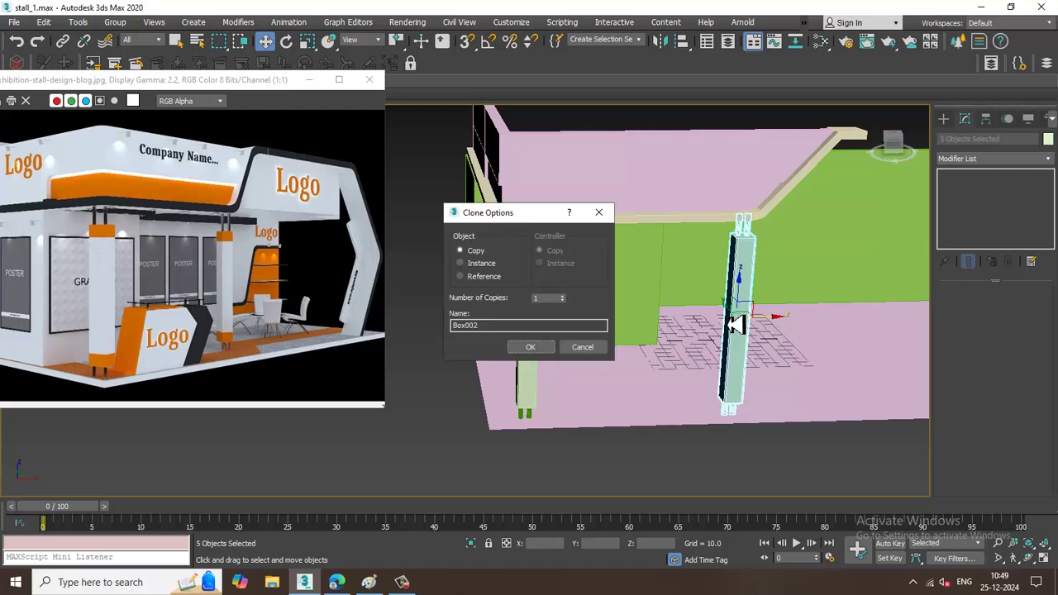
{"action": "left_click", "coordinate": [542, 348]}
Step: Shrink the reference image window to uncover more of the viewport, and deselect the copied column
{"action": "mouse_move", "coordinate": [748, 335]}
{"action": "middle_mouse_down", "text": "alt"}
{"action": "mouse_move", "coordinate": [761, 325]}
{"action": "mouse_move", "coordinate": [739, 331]}
{"action": "mouse_move", "coordinate": [439, 247]}
{"action": "mouse_move", "coordinate": [391, 419]}
{"action": "middle_mouse_up", "text": "alt"}
{"action": "left_click_drag", "start_coordinate": [384, 406], "coordinate": [328, 326]}
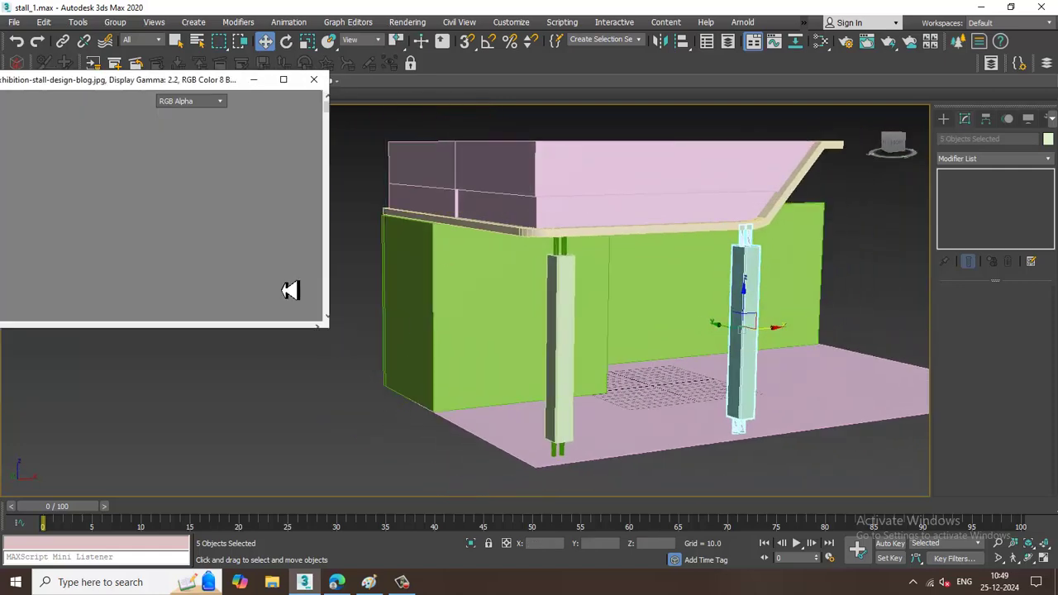
{"action": "middle_click_drag", "start_coordinate": [524, 302], "coordinate": [781, 301], "text": "alt"}
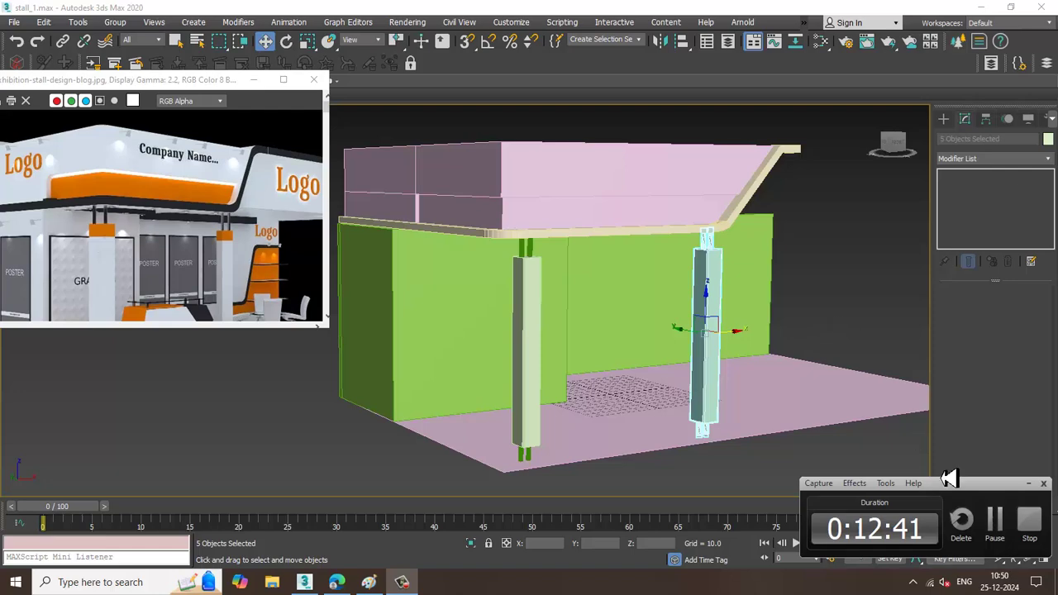
{"action": "left_click", "coordinate": [1028, 483]}
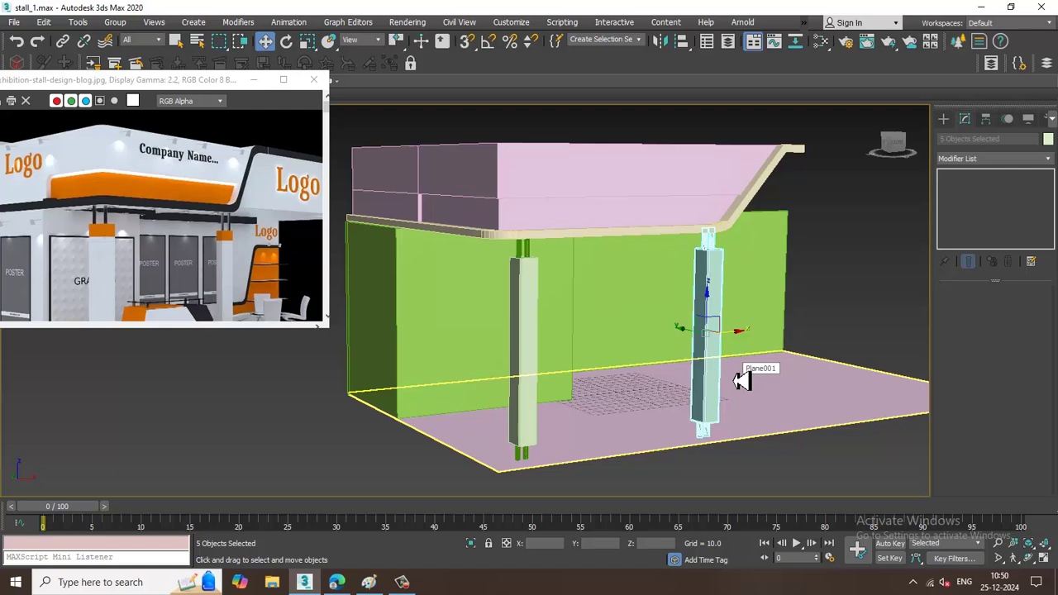
{"action": "left_click", "coordinate": [897, 240]}
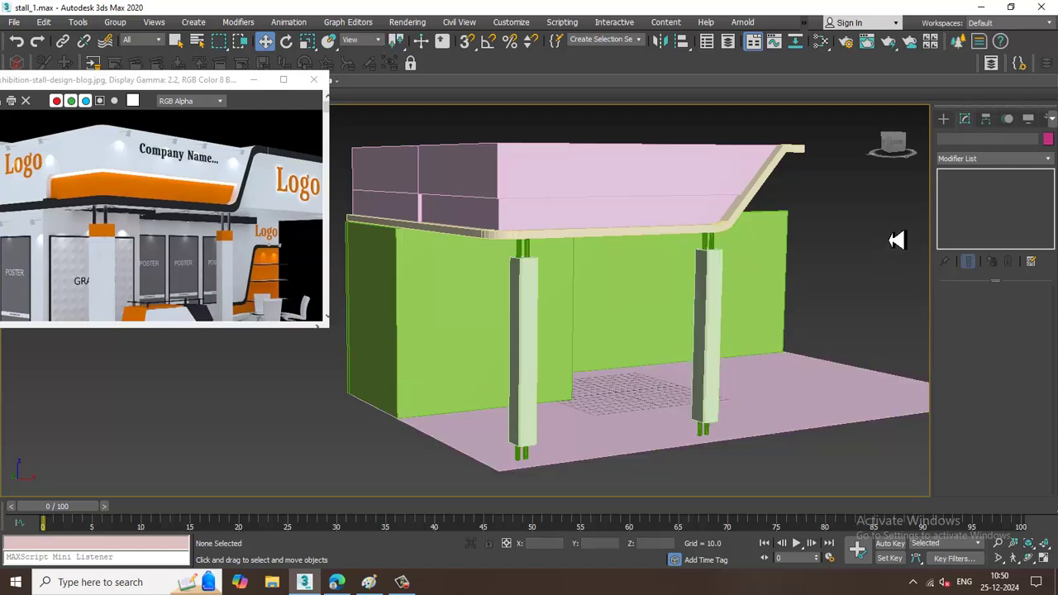